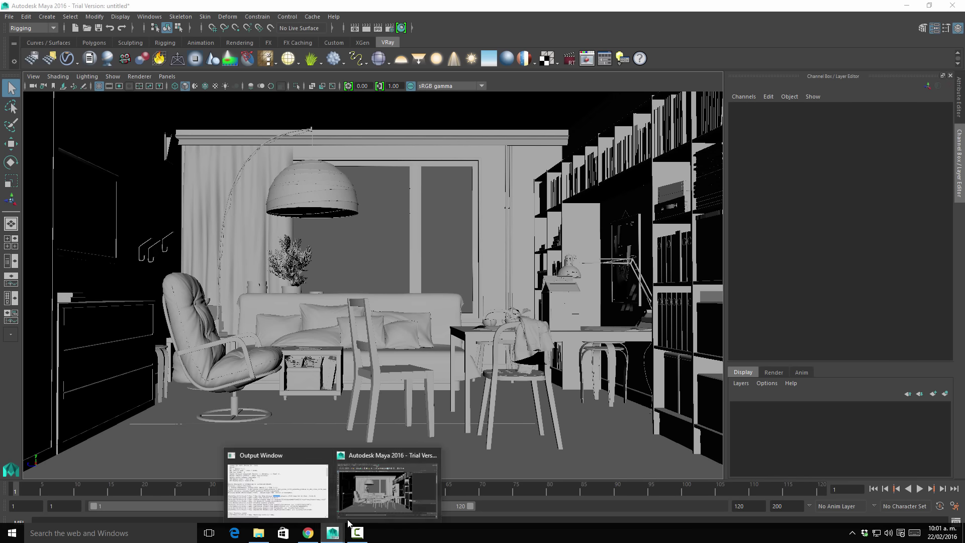
Check the V-Ray version number in the render output log, then hide the log
{"action": "left_click", "coordinate": [326, 487]}
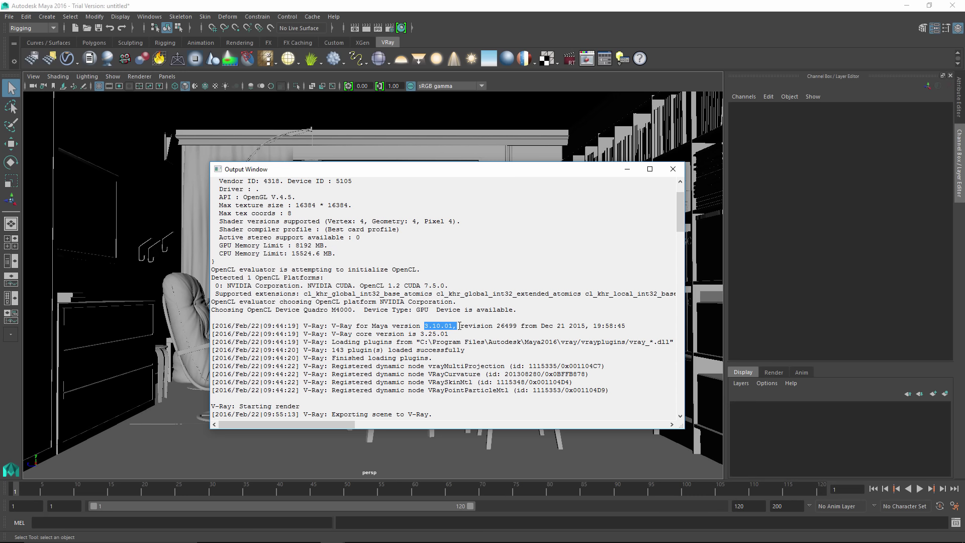
{"action": "left_click_drag", "start_coordinate": [460, 326], "coordinate": [427, 325]}
{"action": "left_click", "coordinate": [627, 169]}
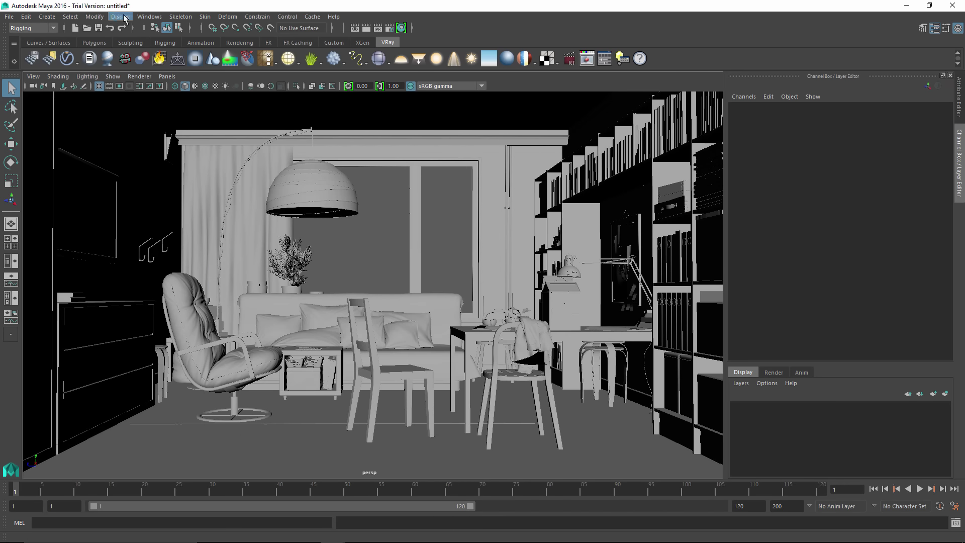
Uncheck Enable Color Management in the Preferences' Color Management section and save the preferences
{"action": "left_click", "coordinate": [150, 17]}
{"action": "left_click", "coordinate": [303, 91]}
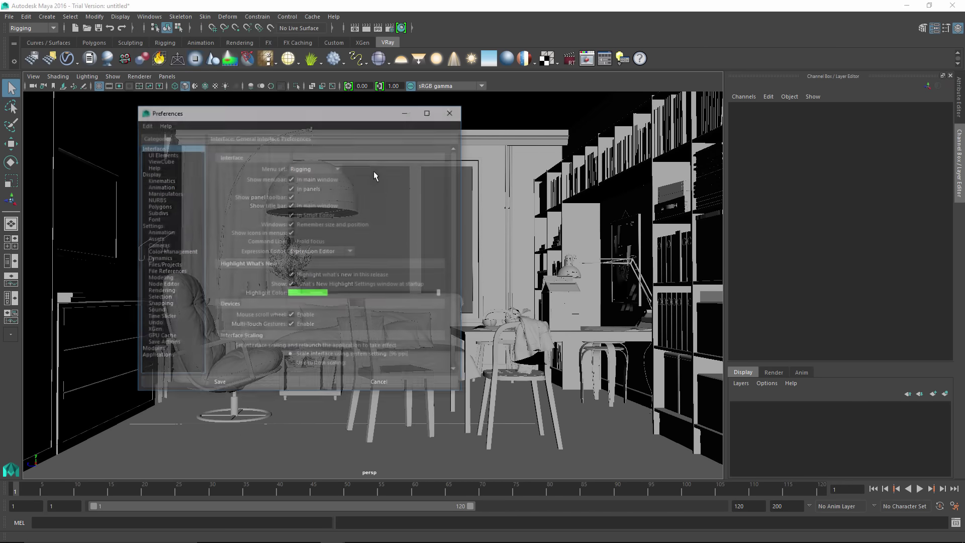
{"action": "left_click_drag", "start_coordinate": [297, 113], "coordinate": [378, 124]}
{"action": "left_click", "coordinate": [266, 261]}
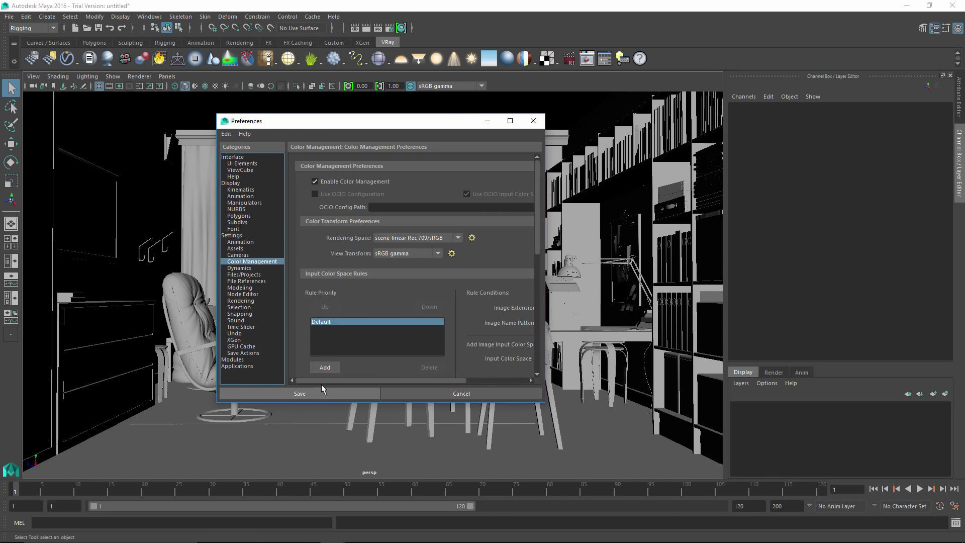
{"action": "left_click", "coordinate": [315, 181]}
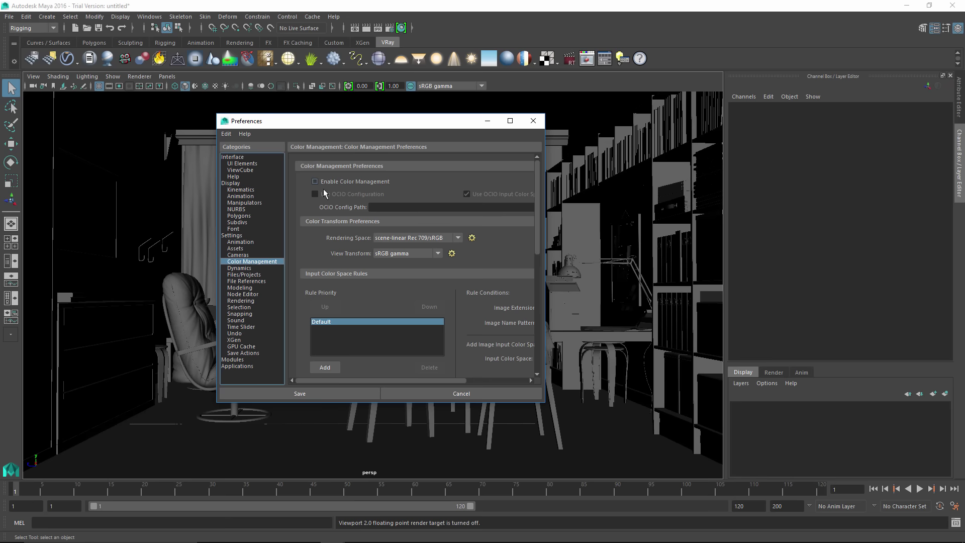
{"action": "left_click", "coordinate": [326, 393]}
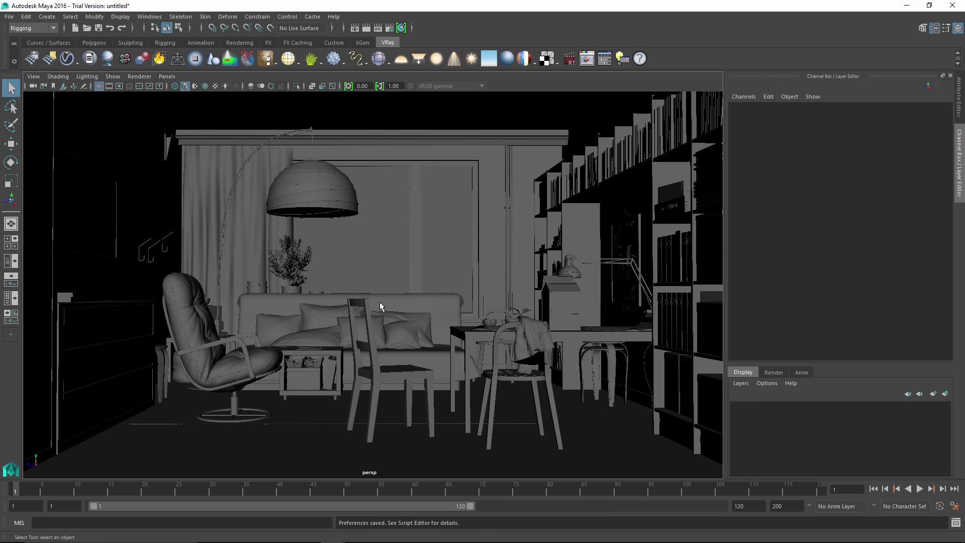
Create two display layers and rename the first one 'modelado' with a navy colour
{"action": "scroll", "coordinate": [394, 296], "scroll_direction": "down", "scroll_amount": 5}
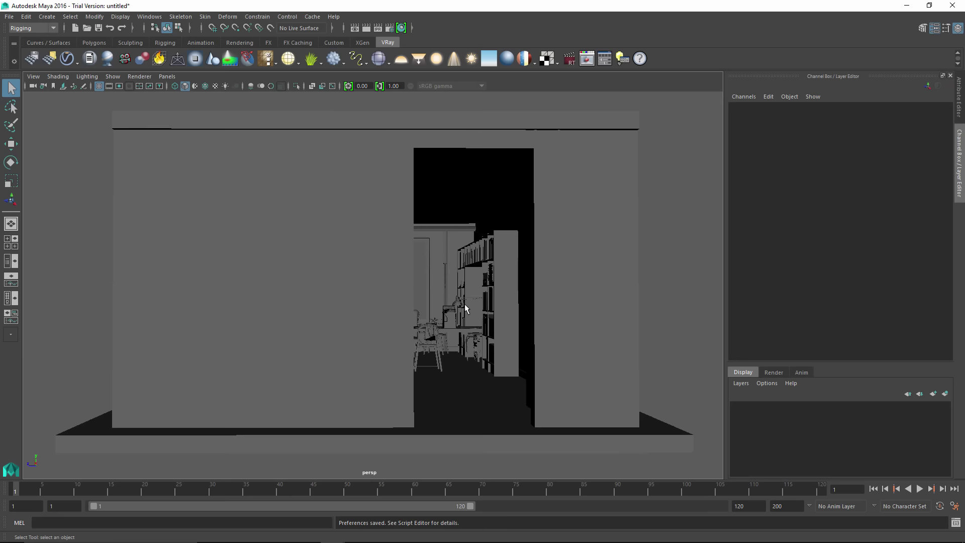
{"action": "mouse_move", "coordinate": [463, 319]}
{"action": "left_mouse_down", "text": "alt"}
{"action": "mouse_move", "coordinate": [467, 329]}
{"action": "mouse_move", "coordinate": [436, 284]}
{"action": "left_mouse_up", "text": "alt"}
{"action": "scroll", "coordinate": [431, 334], "scroll_direction": "down", "scroll_amount": 3}
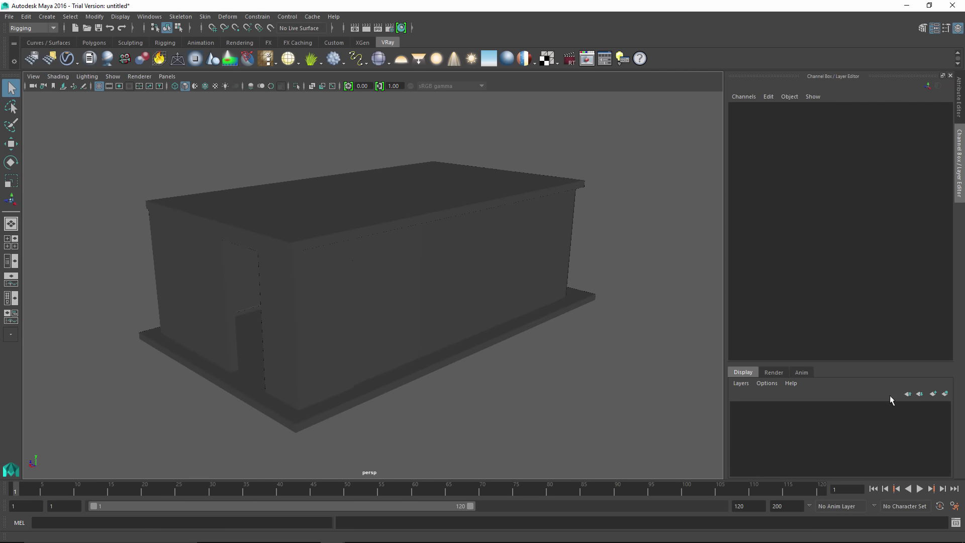
{"action": "left_click", "coordinate": [933, 394]}
{"action": "left_click", "coordinate": [934, 393]}
{"action": "double_click", "coordinate": [794, 418]}
{"action": "double_click", "coordinate": [405, 210]}
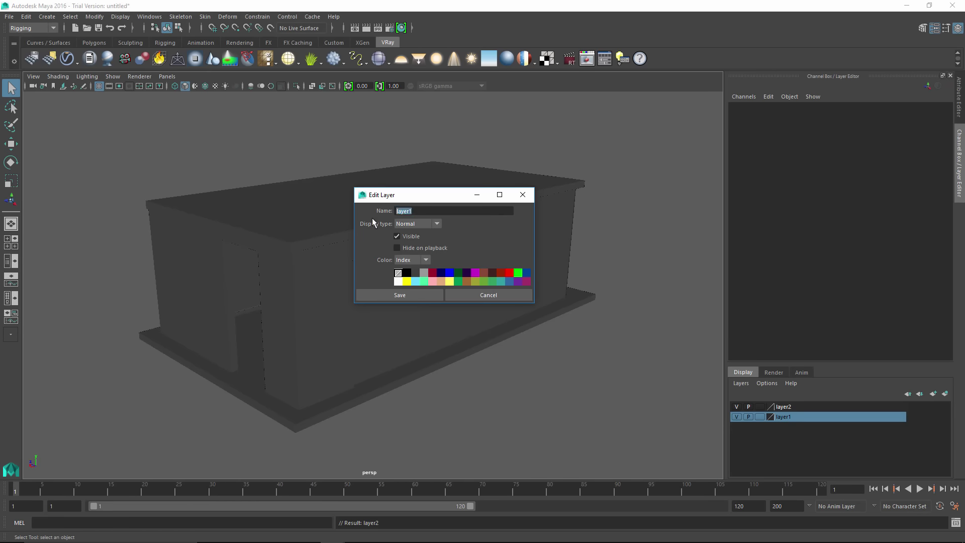
{"action": "type", "text": "modelado"}
{"action": "left_click", "coordinate": [444, 273]}
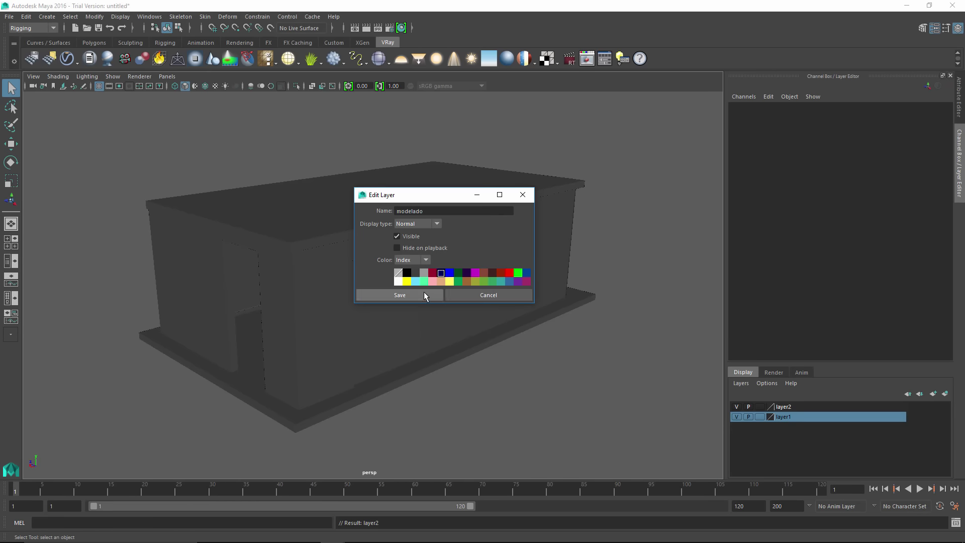
{"action": "left_click", "coordinate": [424, 294]}
Select every object in the scene and add them all to the modelado layer
{"action": "left_click_drag", "start_coordinate": [87, 114], "coordinate": [622, 449]}
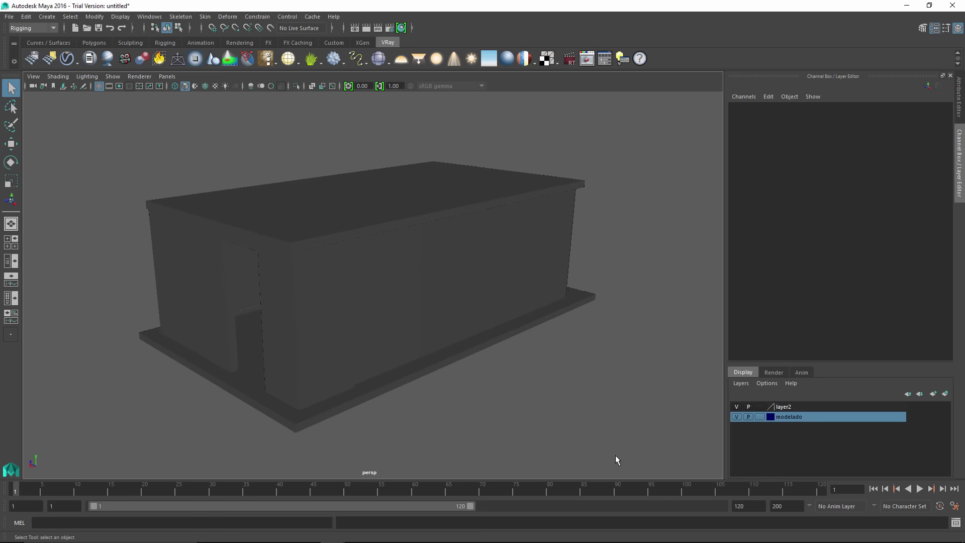
{"action": "key", "text": "4"}
{"action": "left_click_drag", "start_coordinate": [545, 413], "coordinate": [532, 419], "text": "alt"}
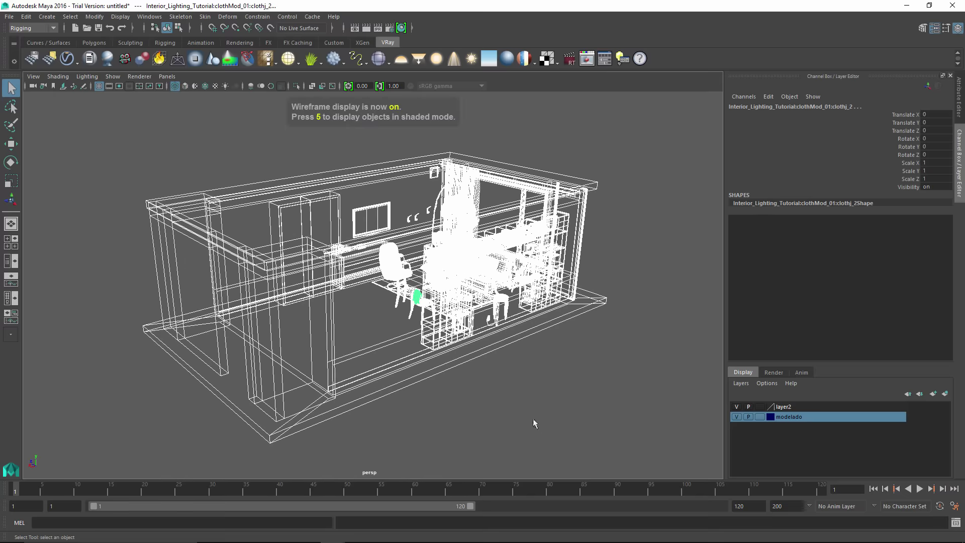
{"action": "right_click", "coordinate": [797, 417]}
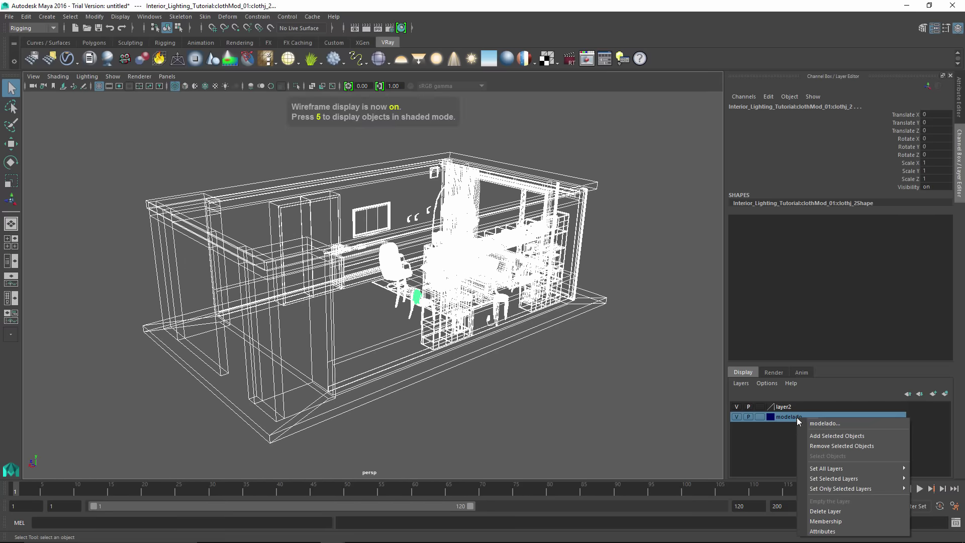
{"action": "left_click", "coordinate": [827, 435]}
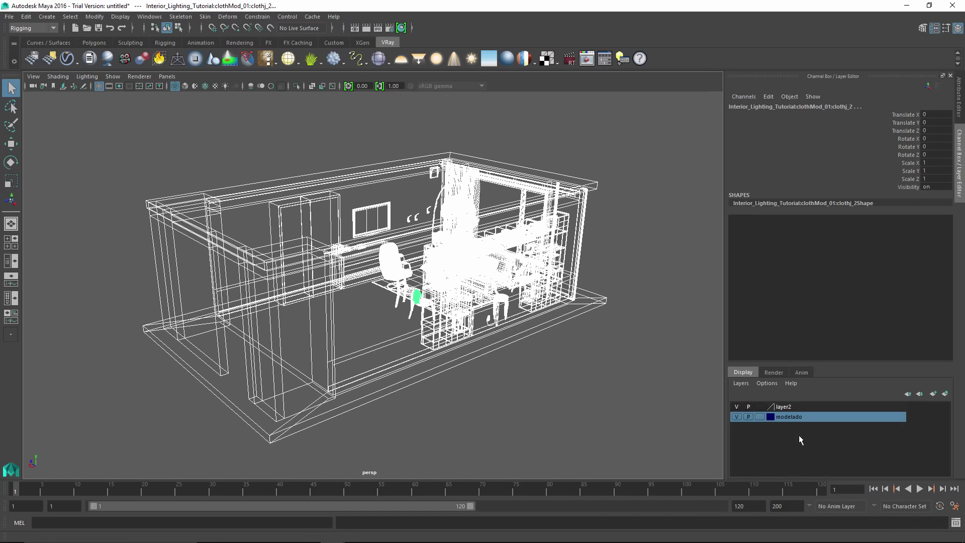
{"action": "left_click", "coordinate": [575, 402]}
Rename the second layer 'iluminacion' and give it a dark green colour
{"action": "left_click", "coordinate": [794, 407]}
{"action": "double_click", "coordinate": [796, 408]}
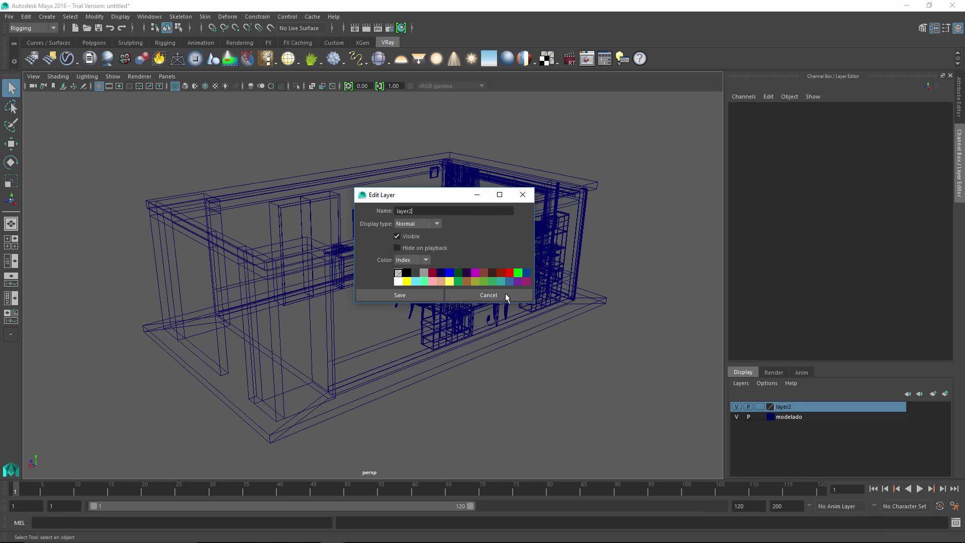
{"action": "type", "text": "ilum"}
{"action": "type", "text": "inacion"}
{"action": "left_click", "coordinate": [460, 274]}
{"action": "left_click", "coordinate": [399, 295]}
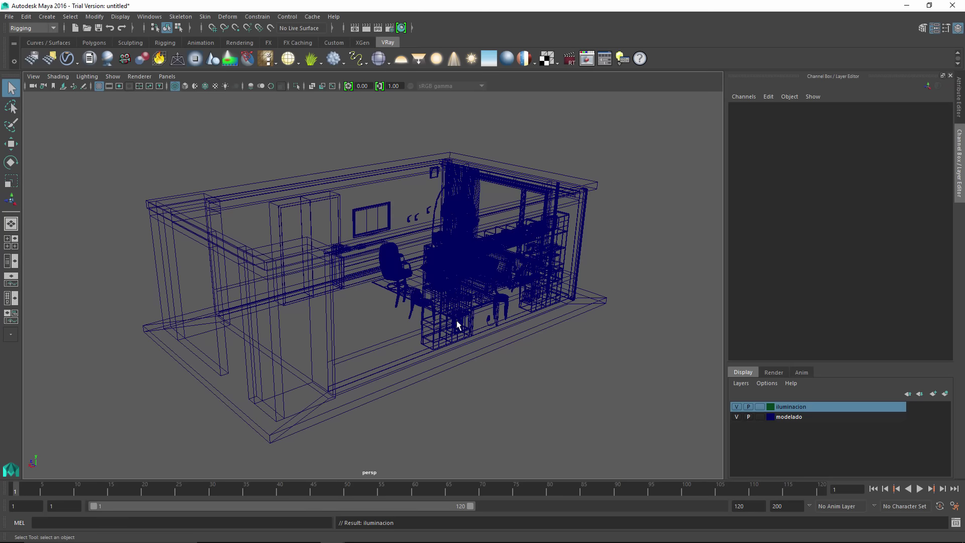
Look through the layer editor options and tumble the view around the room
{"action": "mouse_move", "coordinate": [465, 372]}
{"action": "left_mouse_down", "text": "alt"}
{"action": "mouse_move", "coordinate": [503, 319]}
{"action": "mouse_move", "coordinate": [489, 418]}
{"action": "mouse_move", "coordinate": [553, 422]}
{"action": "mouse_move", "coordinate": [470, 406]}
{"action": "left_mouse_up", "text": "alt"}
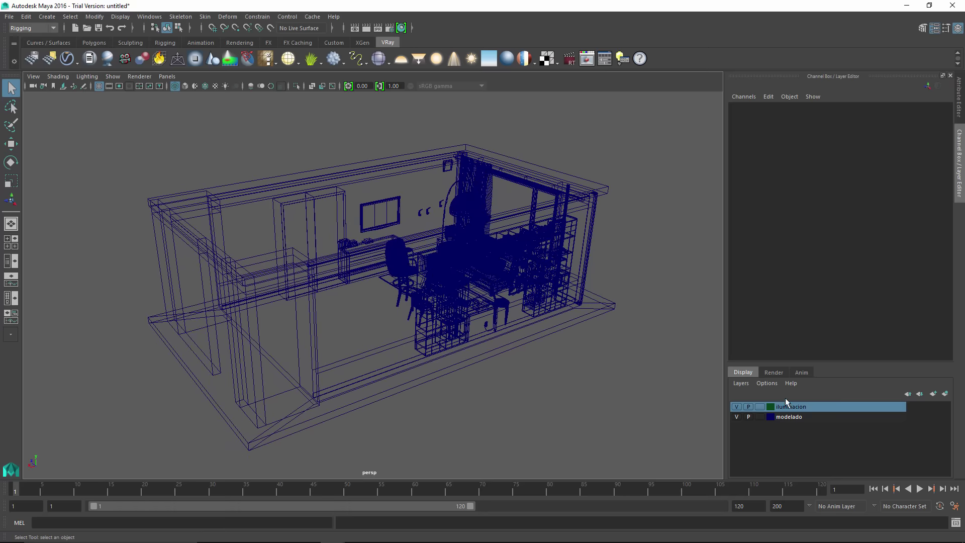
{"action": "left_click", "coordinate": [768, 384]}
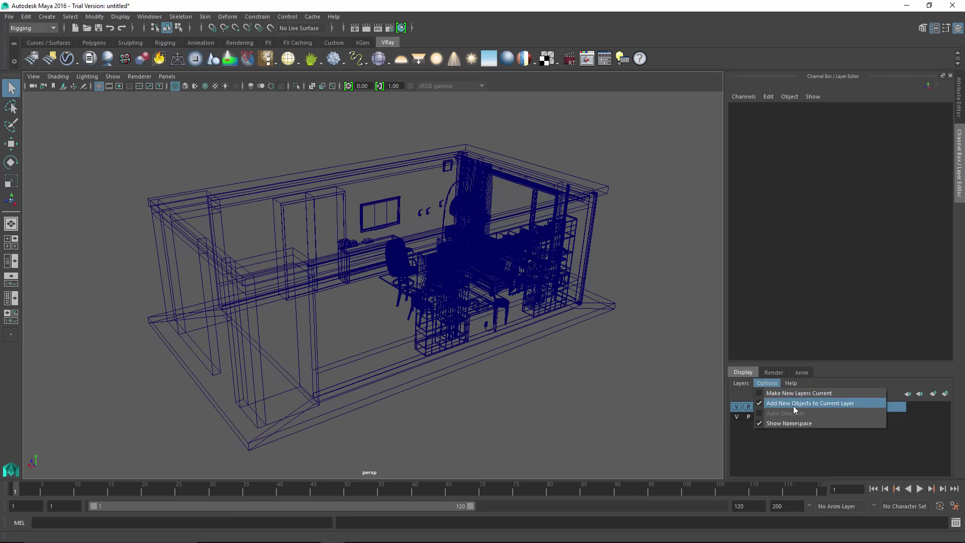
{"action": "left_click", "coordinate": [825, 407]}
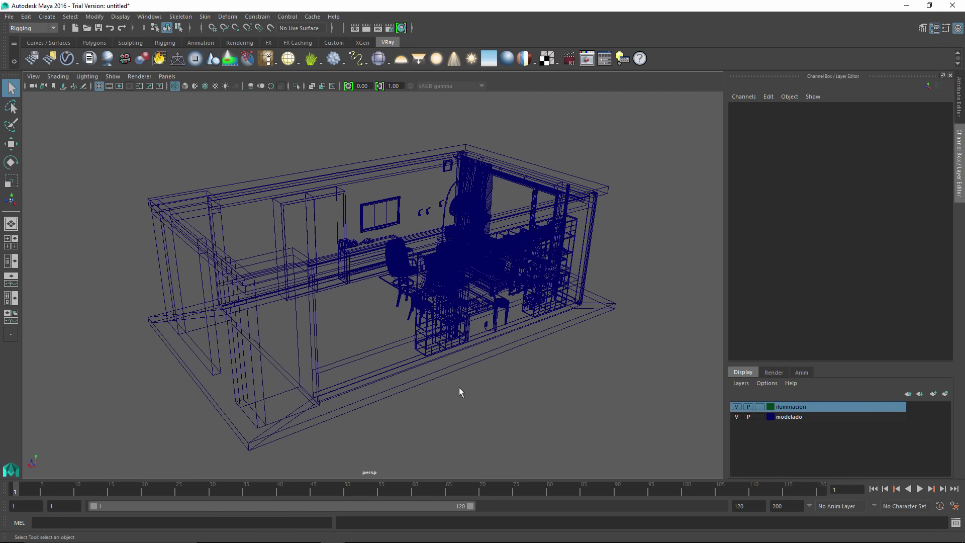
{"action": "left_click_drag", "start_coordinate": [459, 391], "coordinate": [429, 387], "text": "alt"}
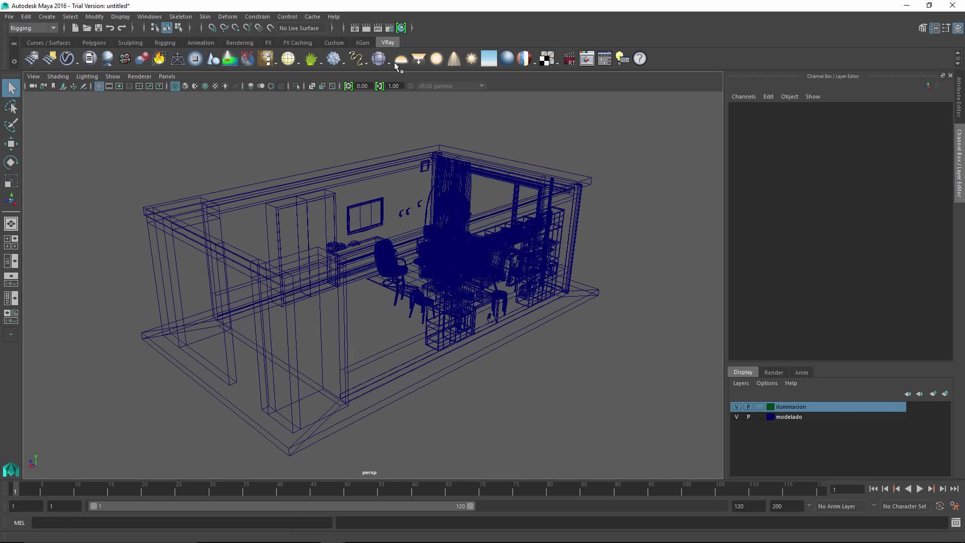
Switch the Render Settings renderer to V-Ray
{"action": "left_click", "coordinate": [390, 28]}
{"action": "left_click_drag", "start_coordinate": [626, 86], "coordinate": [545, 90]}
{"action": "left_click", "coordinate": [533, 123]}
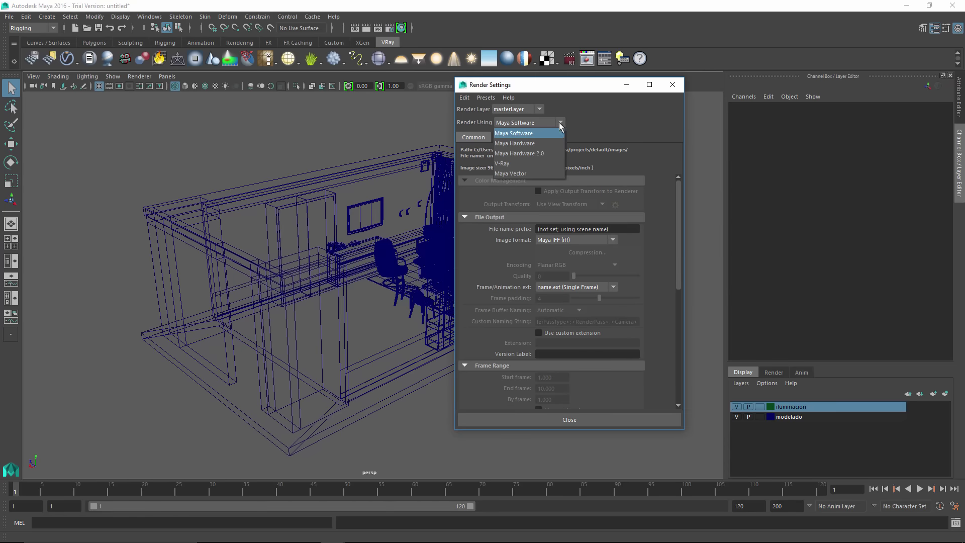
{"action": "left_click", "coordinate": [523, 165]}
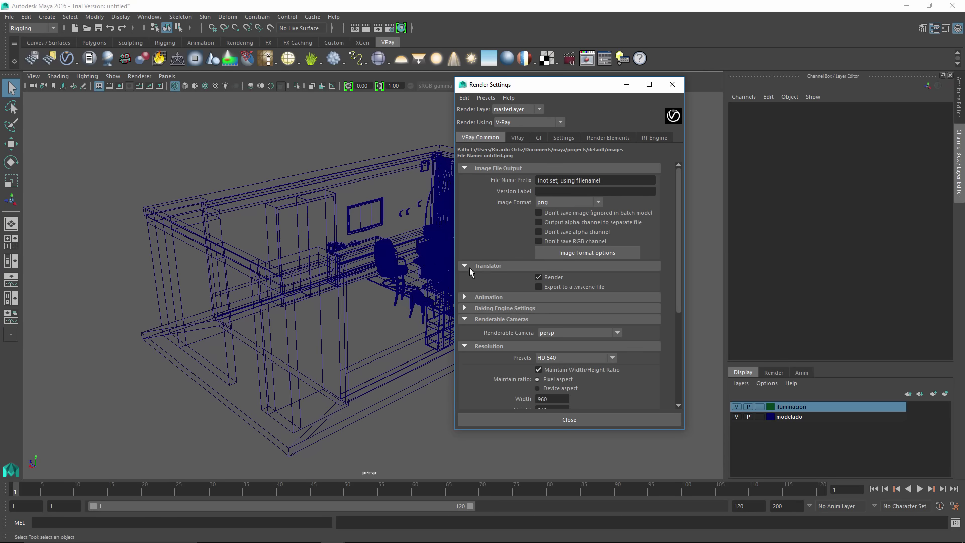
{"action": "left_click_drag", "start_coordinate": [677, 205], "coordinate": [677, 284]}
Apply the HD 720 preset, change the width to 900 for 900 × 506, and minimise the window
{"action": "left_click", "coordinate": [605, 208]}
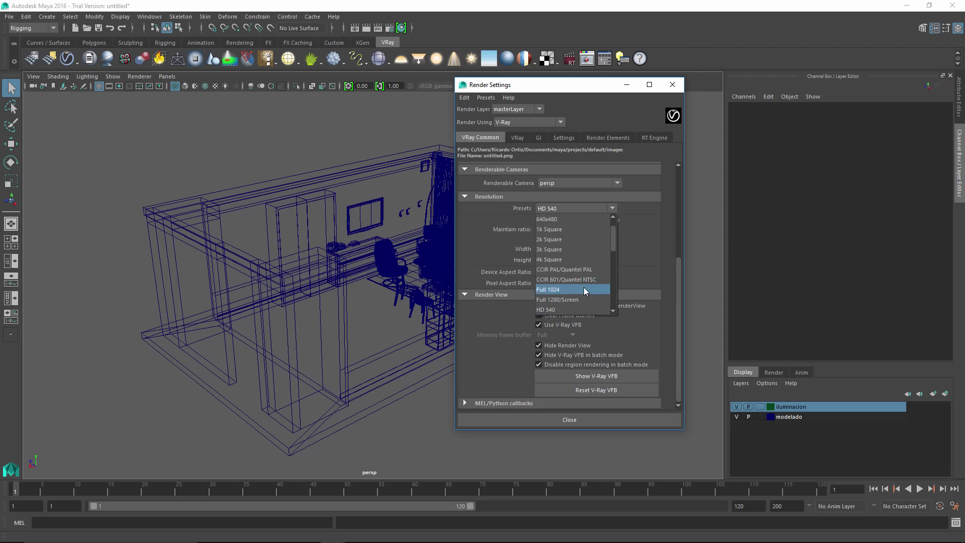
{"action": "left_click_drag", "start_coordinate": [613, 240], "coordinate": [611, 252]}
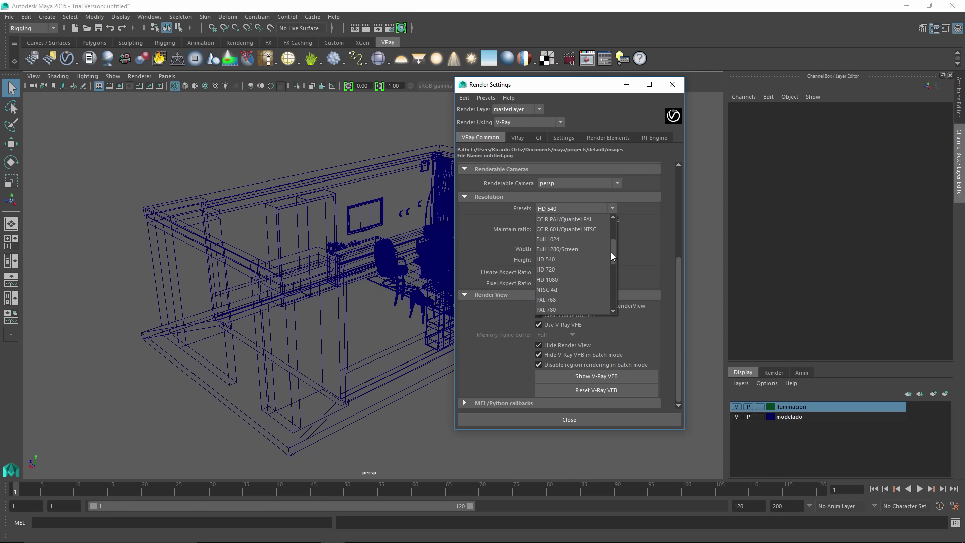
{"action": "left_click", "coordinate": [566, 266]}
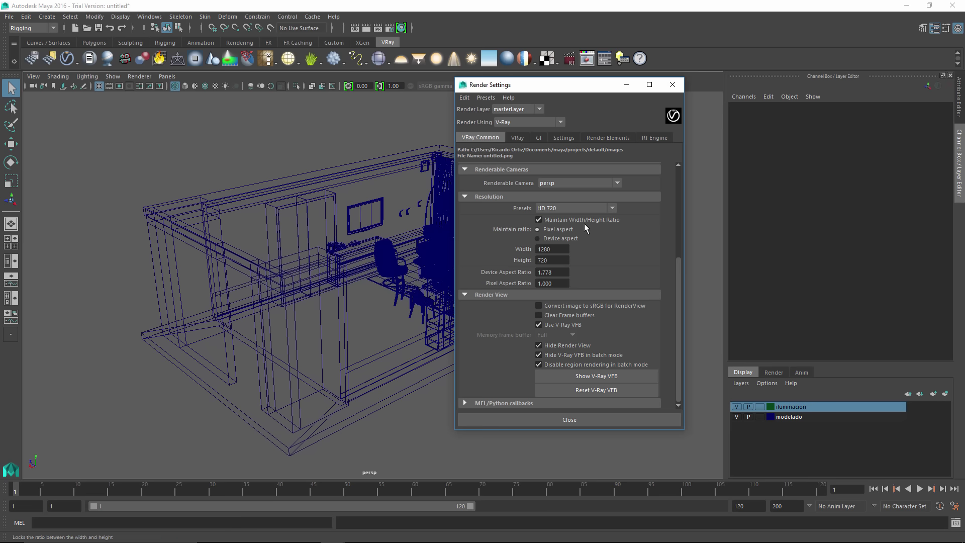
{"action": "left_click_drag", "start_coordinate": [557, 250], "coordinate": [523, 258]}
{"action": "type", "text": "900"}
{"action": "key", "text": "Return"}
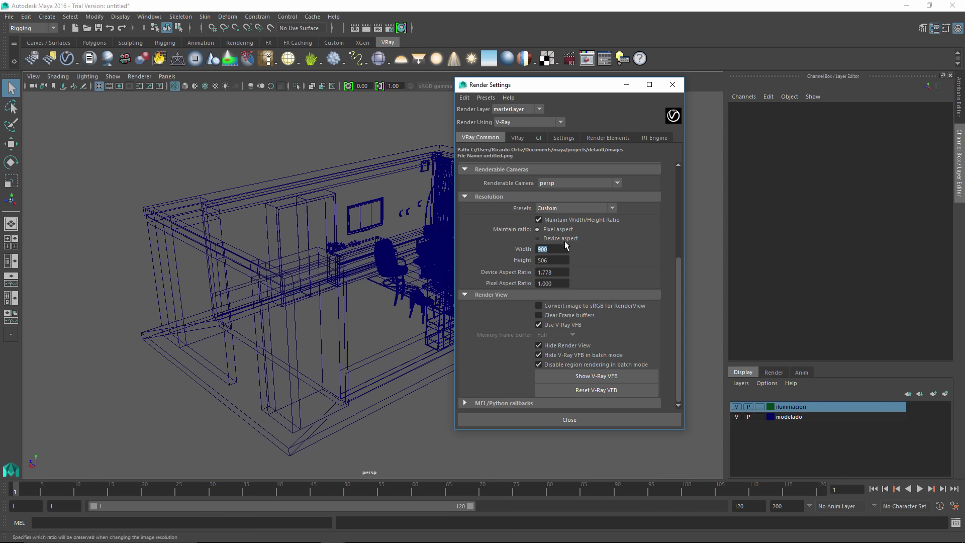
{"action": "left_click_drag", "start_coordinate": [558, 85], "coordinate": [470, 66]}
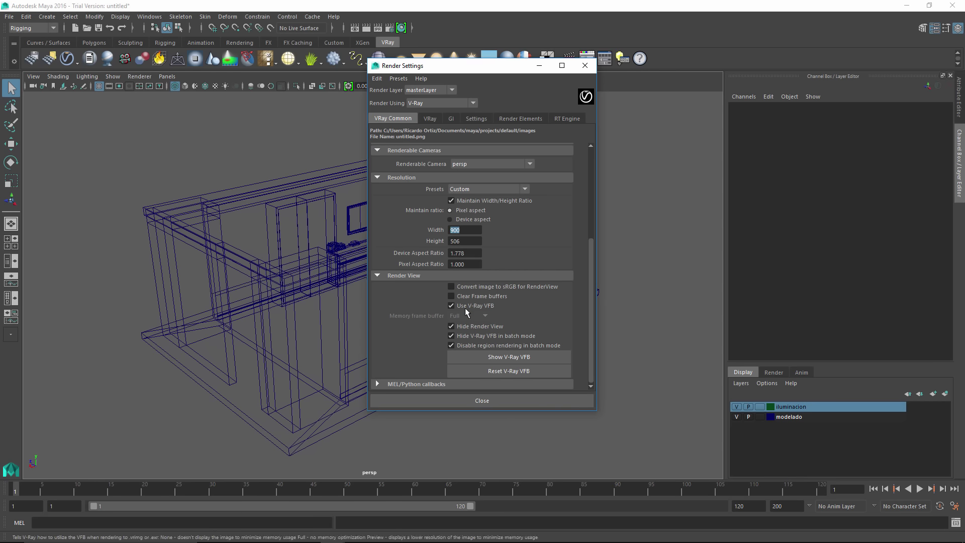
{"action": "scroll", "coordinate": [452, 306], "scroll_direction": "up", "scroll_amount": 2}
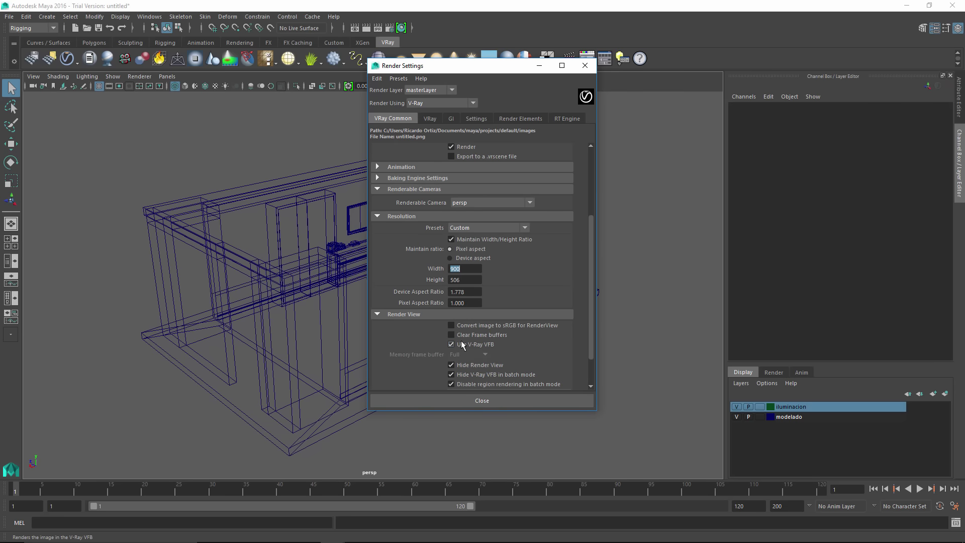
{"action": "scroll", "coordinate": [479, 342], "scroll_direction": "down", "scroll_amount": 2}
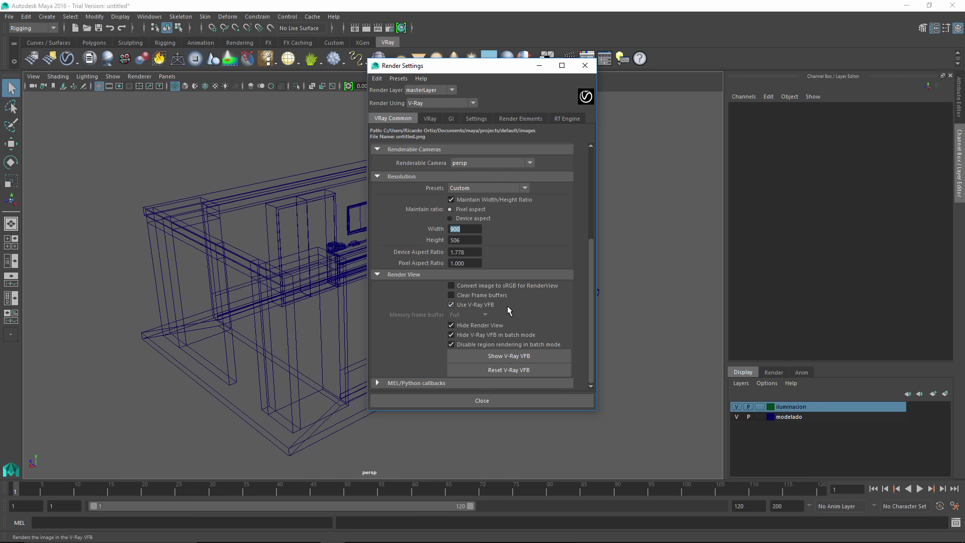
{"action": "left_click_drag", "start_coordinate": [476, 58], "coordinate": [443, 66]}
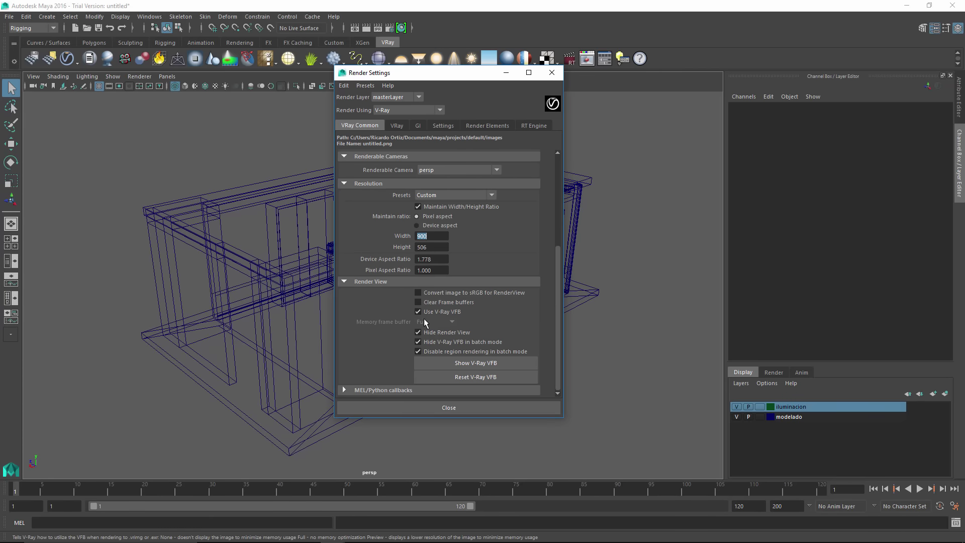
{"action": "left_click", "coordinate": [505, 73]}
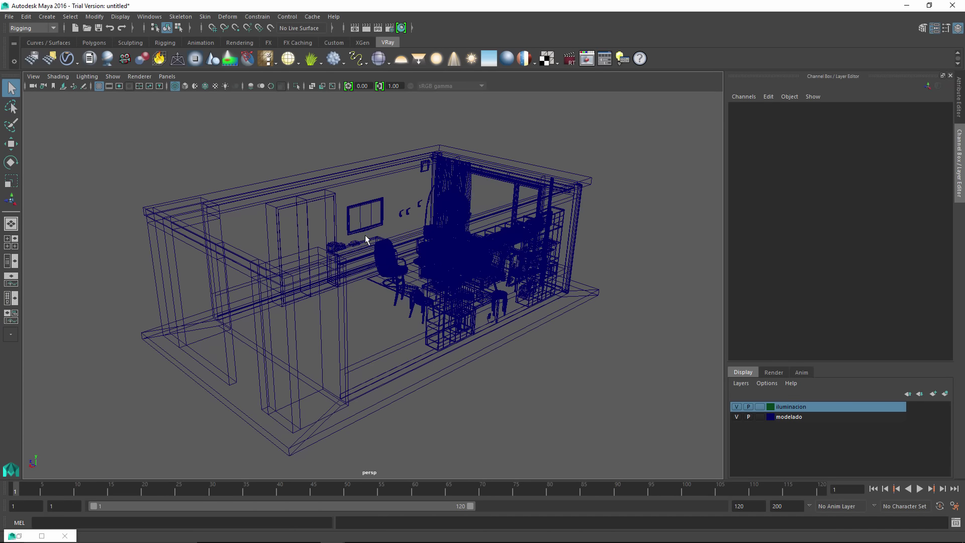
Create a camera, move it to the room's left side and scale it to about 31.6
{"action": "left_click_drag", "start_coordinate": [366, 239], "coordinate": [412, 290], "text": "alt"}
{"action": "mouse_move", "coordinate": [456, 319]}
{"action": "left_mouse_down", "text": "alt"}
{"action": "mouse_move", "coordinate": [413, 216]}
{"action": "mouse_move", "coordinate": [431, 309]}
{"action": "mouse_move", "coordinate": [417, 292]}
{"action": "left_mouse_up", "text": "alt"}
{"action": "left_click", "coordinate": [46, 16]}
{"action": "mouse_move", "coordinate": [65, 83]}
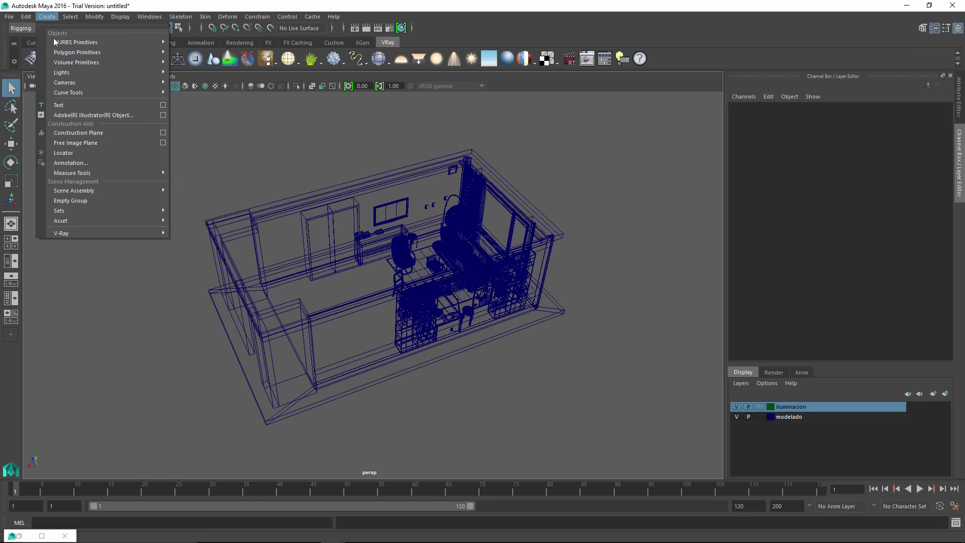
{"action": "left_click", "coordinate": [191, 91]}
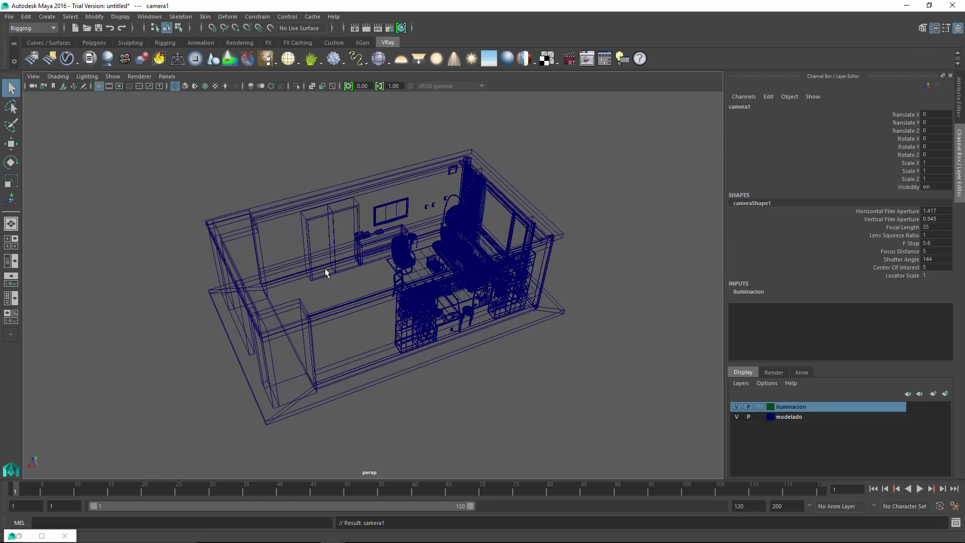
{"action": "mouse_move", "coordinate": [323, 272]}
{"action": "left_mouse_down", "text": "alt"}
{"action": "mouse_move", "coordinate": [320, 293]}
{"action": "mouse_move", "coordinate": [372, 316]}
{"action": "left_mouse_up", "text": "alt"}
{"action": "key", "text": "w"}
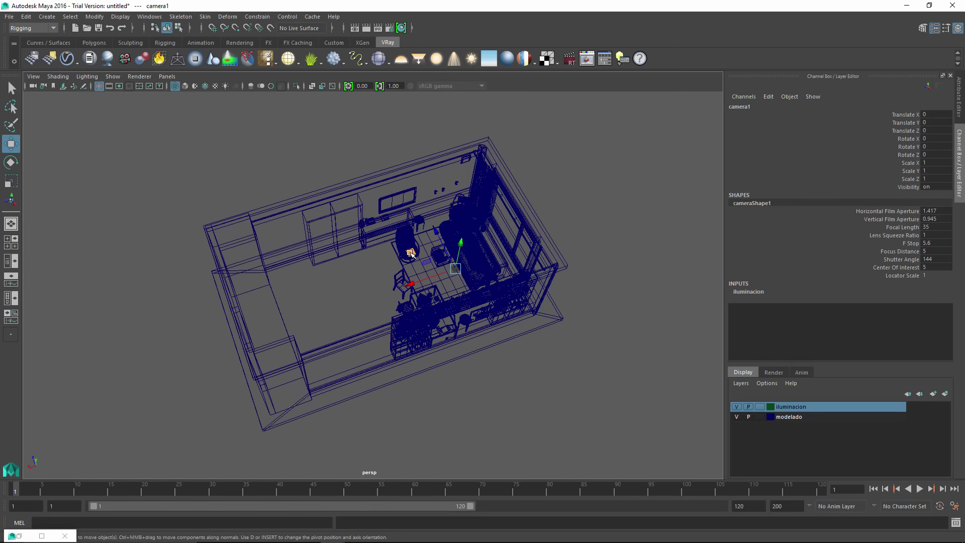
{"action": "mouse_move", "coordinate": [409, 253]}
{"action": "middle_mouse_down"}
{"action": "mouse_move", "coordinate": [244, 291]}
{"action": "mouse_move", "coordinate": [237, 324]}
{"action": "middle_mouse_up"}
{"action": "key", "text": "r"}
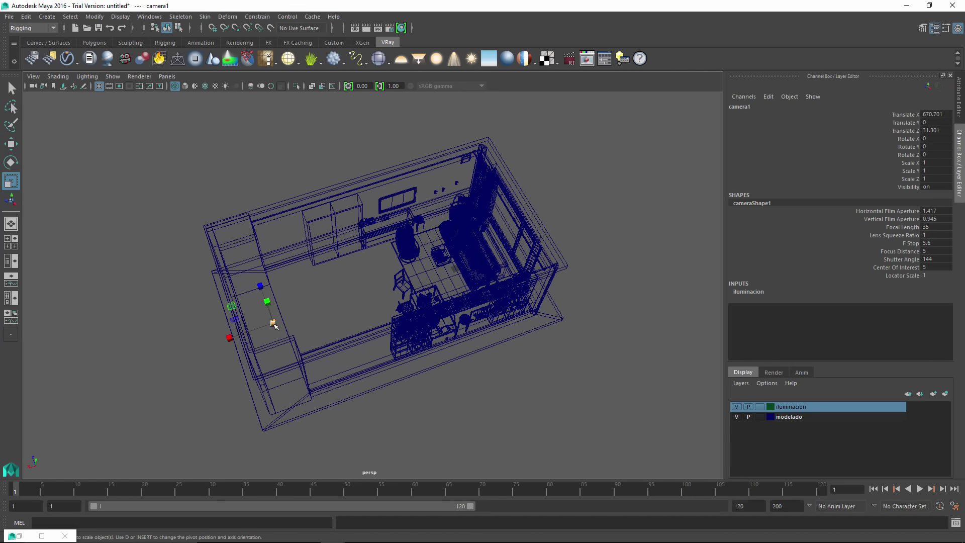
{"action": "mouse_move", "coordinate": [273, 322]}
{"action": "left_mouse_down"}
{"action": "mouse_move", "coordinate": [297, 338]}
{"action": "mouse_move", "coordinate": [323, 328]}
{"action": "mouse_move", "coordinate": [313, 323]}
{"action": "mouse_move", "coordinate": [291, 348]}
{"action": "left_mouse_up"}
Aim the camera's center of interest into the living room and raise the camera
{"action": "key", "text": "w"}
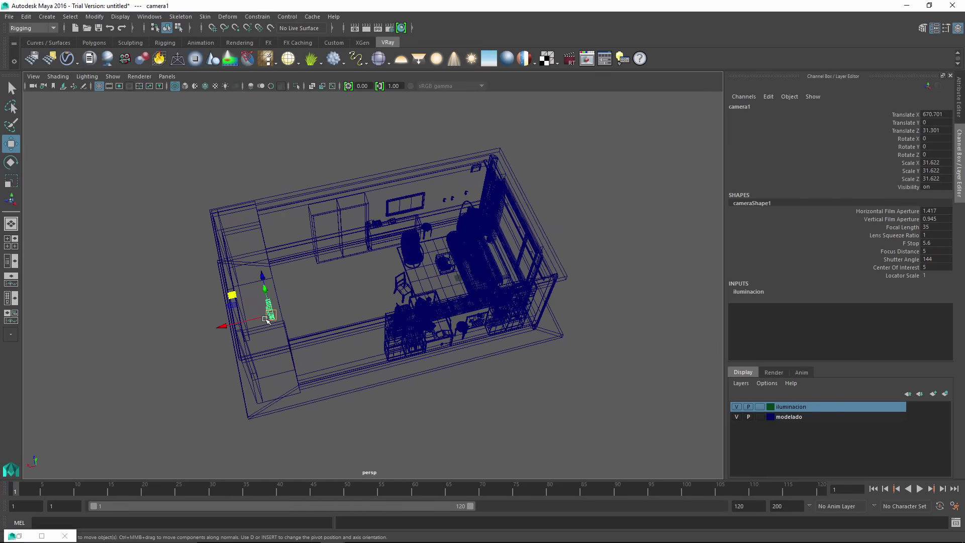
{"action": "key", "text": "t"}
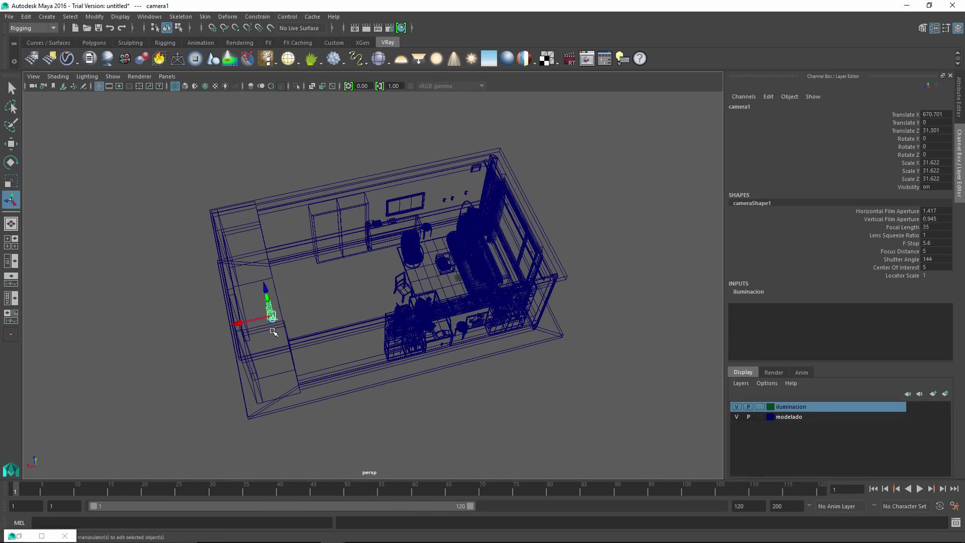
{"action": "mouse_move", "coordinate": [275, 320]}
{"action": "left_mouse_down"}
{"action": "mouse_move", "coordinate": [386, 302]}
{"action": "mouse_move", "coordinate": [460, 269]}
{"action": "mouse_move", "coordinate": [350, 304]}
{"action": "mouse_move", "coordinate": [358, 300]}
{"action": "left_mouse_up"}
{"action": "key", "text": "w"}
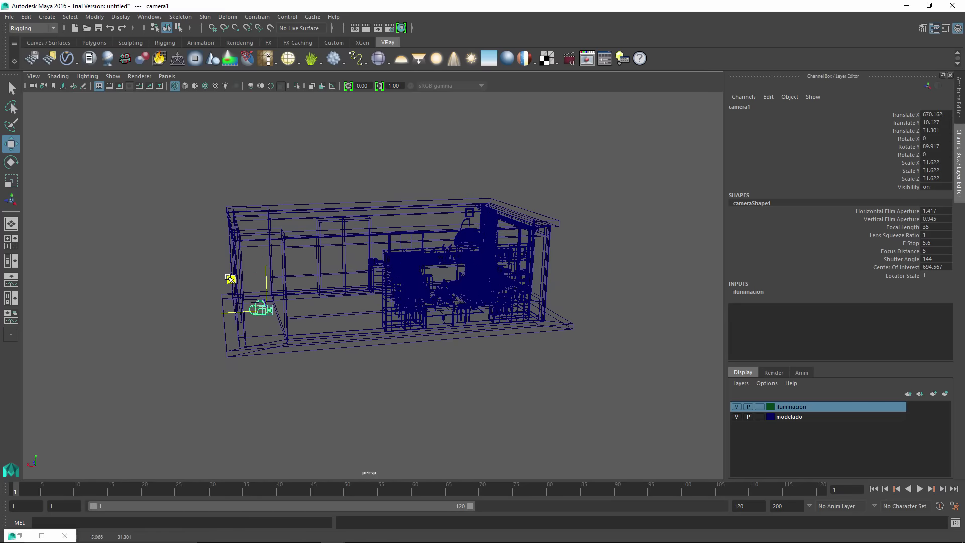
{"action": "left_click_drag", "start_coordinate": [230, 280], "coordinate": [220, 236]}
Look through camera1 in smooth shaded mode and move it into the room
{"action": "left_click", "coordinate": [167, 76]}
{"action": "mouse_move", "coordinate": [183, 86]}
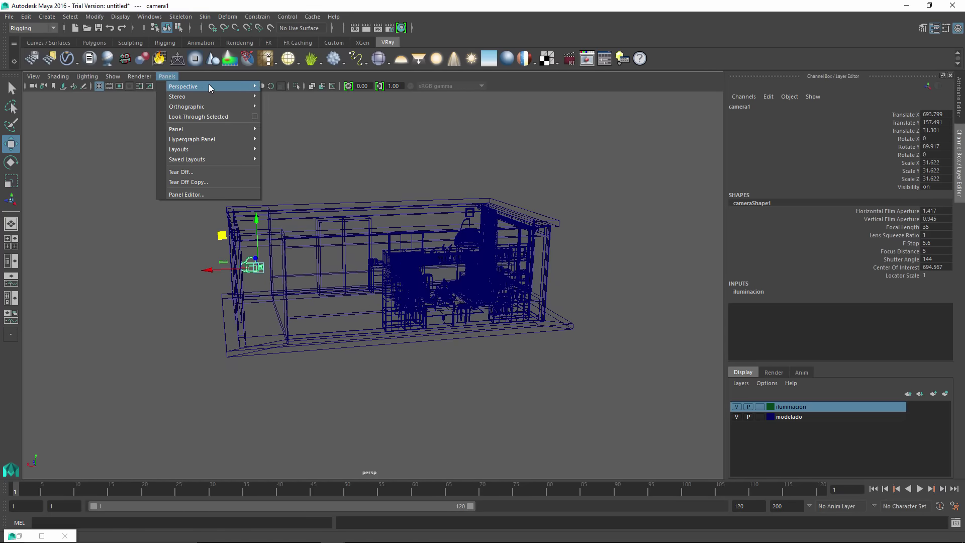
{"action": "left_click", "coordinate": [283, 87]}
{"action": "middle_click_drag", "start_coordinate": [300, 146], "coordinate": [332, 269], "text": "alt"}
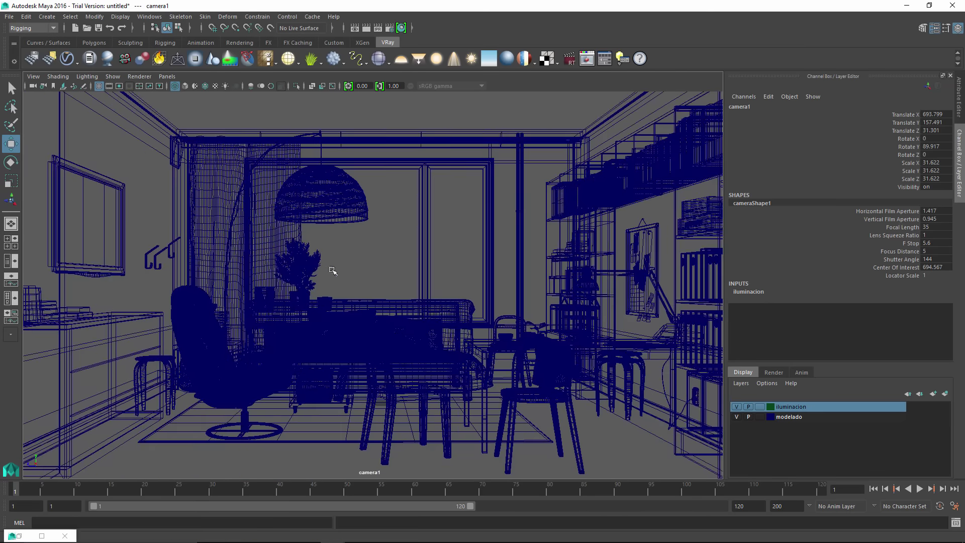
{"action": "right_click_drag", "start_coordinate": [331, 269], "coordinate": [367, 287], "text": "alt"}
{"action": "key", "text": "5"}
{"action": "left_click_drag", "start_coordinate": [370, 302], "coordinate": [345, 300], "text": "alt"}
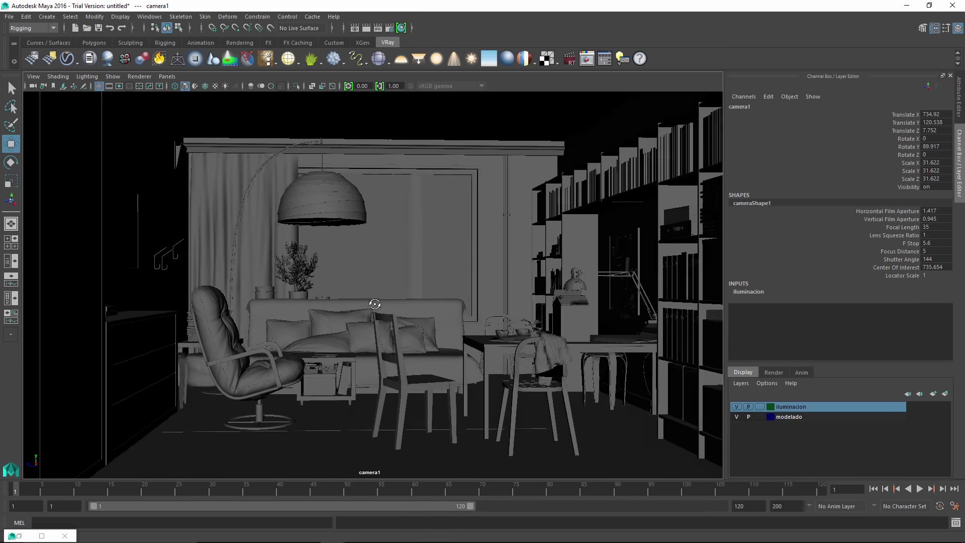
{"action": "middle_click_drag", "start_coordinate": [346, 300], "coordinate": [378, 303], "text": "alt"}
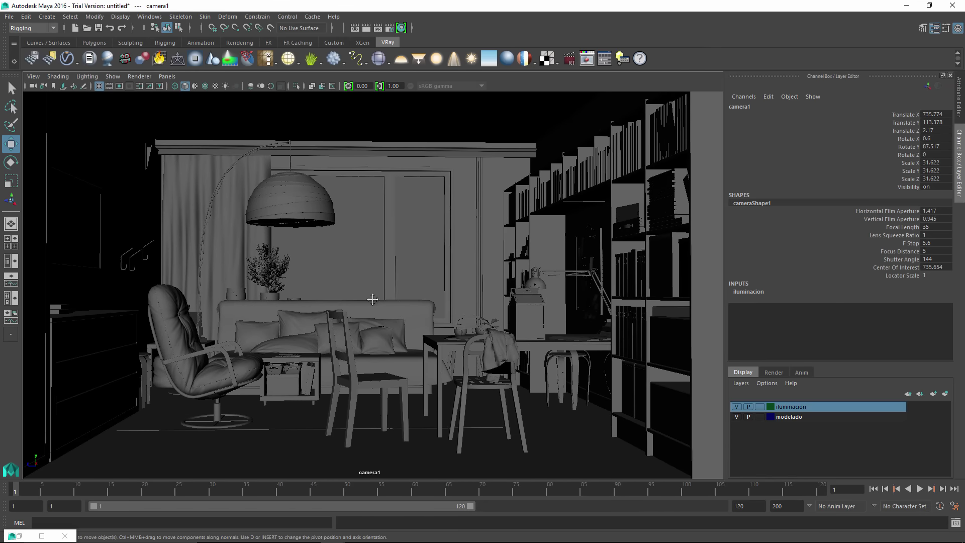
{"action": "left_click_drag", "start_coordinate": [378, 304], "coordinate": [371, 296], "text": "alt"}
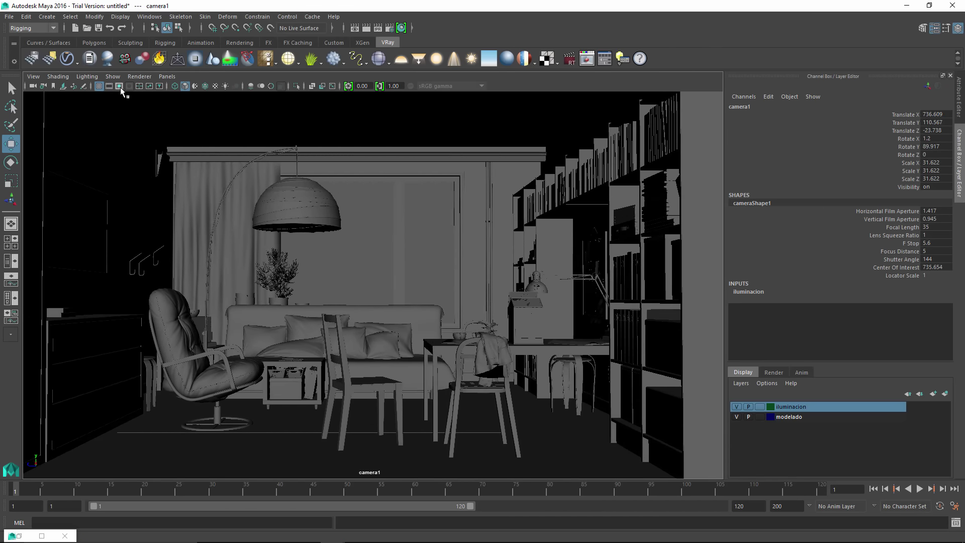
Show the 900 x 506 resolution gate and refine the living-room framing
{"action": "left_click", "coordinate": [120, 87]}
{"action": "mouse_move", "coordinate": [316, 306]}
{"action": "middle_mouse_down", "text": "alt"}
{"action": "mouse_move", "coordinate": [358, 303]}
{"action": "mouse_move", "coordinate": [343, 311]}
{"action": "middle_mouse_up", "text": "alt"}
{"action": "left_click_drag", "start_coordinate": [342, 311], "coordinate": [350, 311], "text": "alt"}
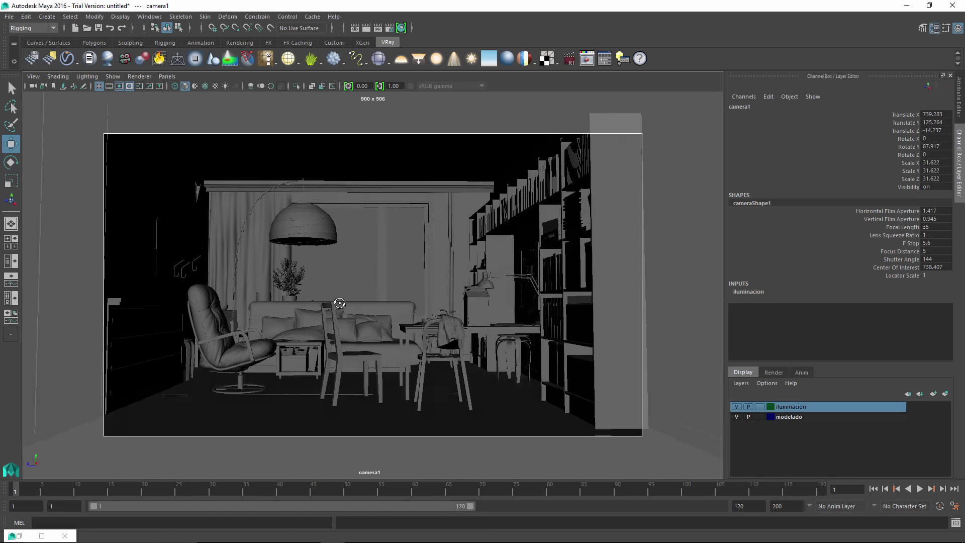
{"action": "middle_click_drag", "start_coordinate": [351, 311], "coordinate": [358, 317], "text": "alt"}
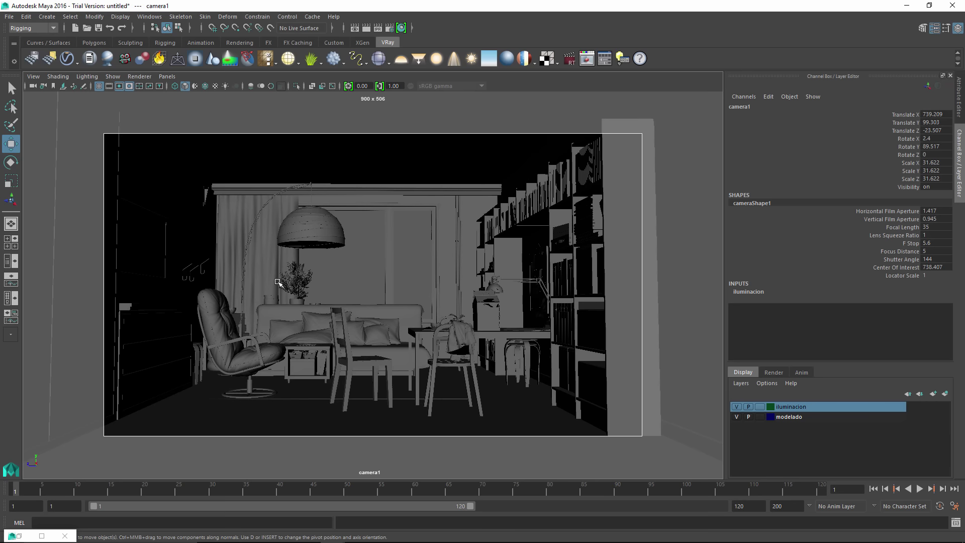
Open Render Settings and collapse the Renderable Cameras and Resolution sections
{"action": "left_click", "coordinate": [391, 30]}
{"action": "left_click_drag", "start_coordinate": [397, 71], "coordinate": [523, 71]}
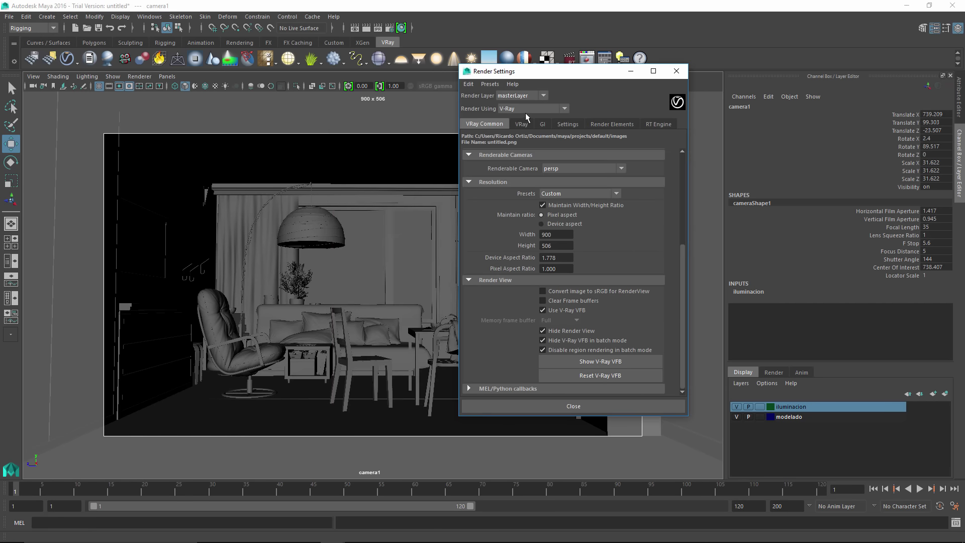
{"action": "left_click", "coordinate": [481, 157]}
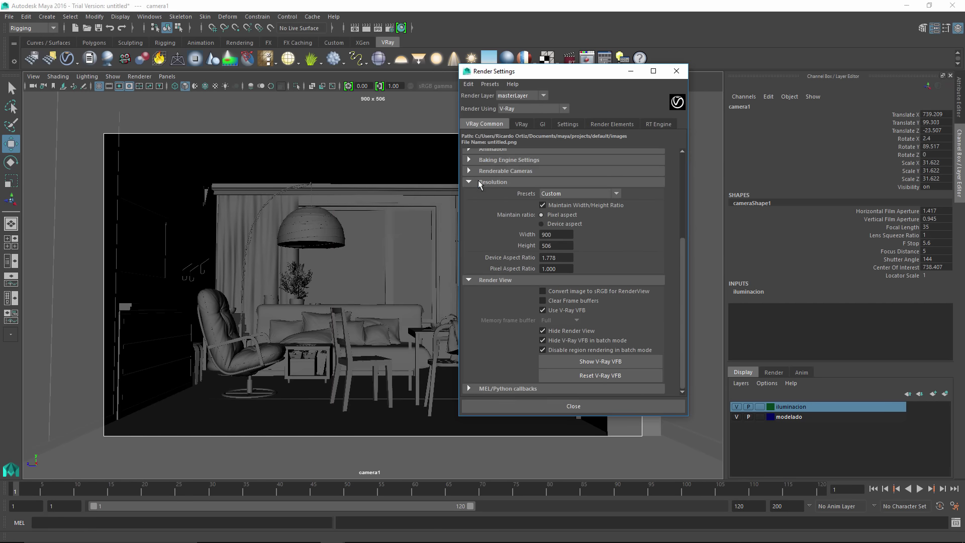
{"action": "left_click", "coordinate": [479, 183]}
Start a V-Ray test render of camera1 in the frame buffer, then stop it partway
{"action": "left_click", "coordinate": [366, 28]}
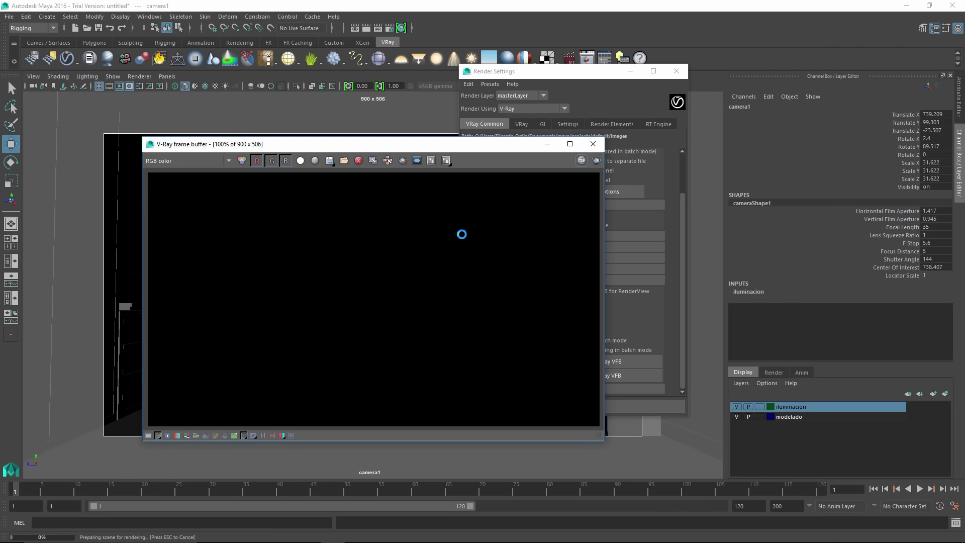
{"action": "left_click_drag", "start_coordinate": [410, 145], "coordinate": [451, 96]}
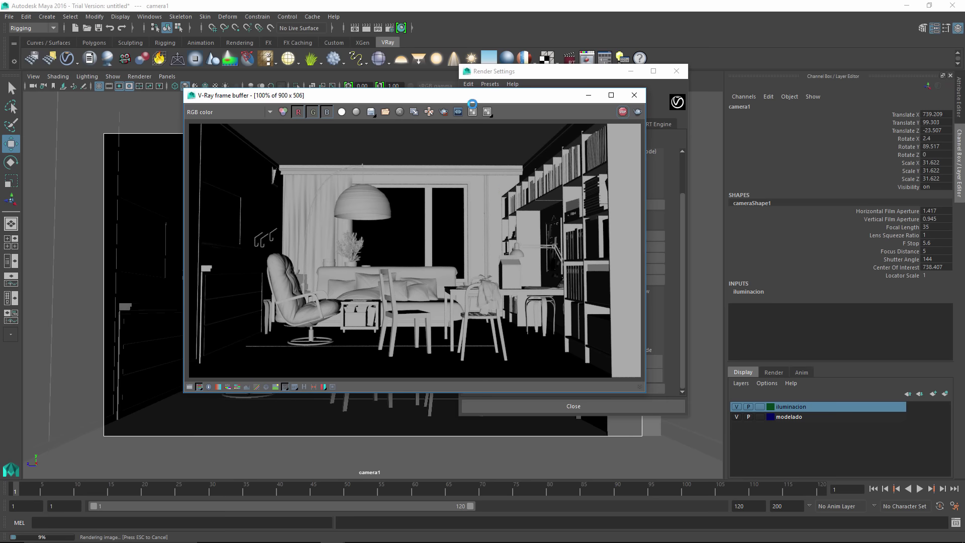
{"action": "left_click_drag", "start_coordinate": [352, 95], "coordinate": [263, 103]}
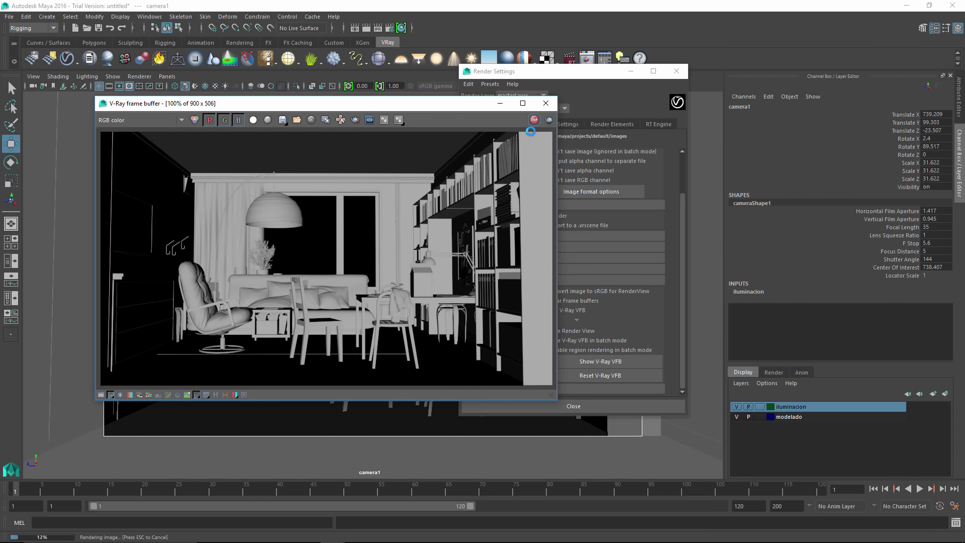
{"action": "left_click", "coordinate": [533, 120]}
{"action": "left_click_drag", "start_coordinate": [561, 81], "coordinate": [708, 94]}
Collapse Global options and set the V-Ray image sampler type to Adaptive
{"action": "left_click", "coordinate": [667, 137]}
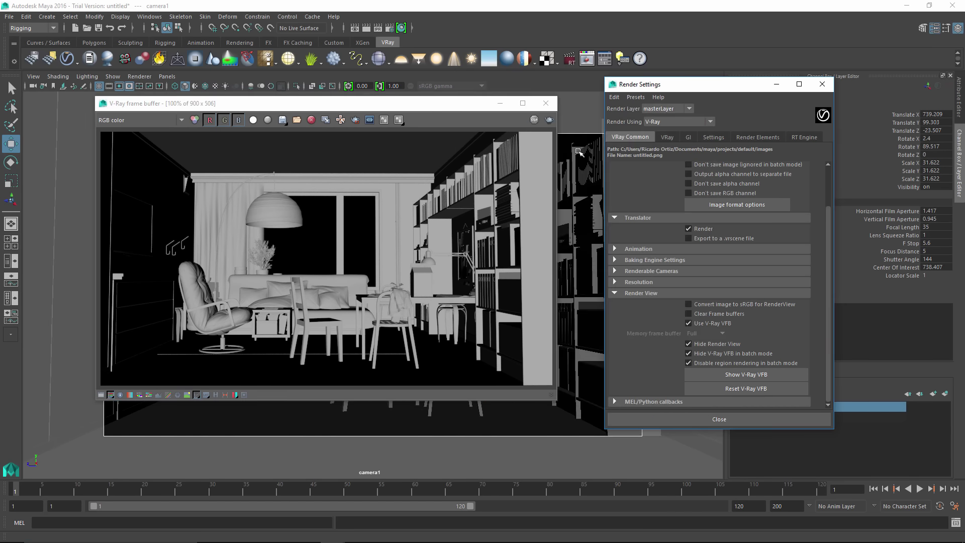
{"action": "left_click", "coordinate": [669, 149]}
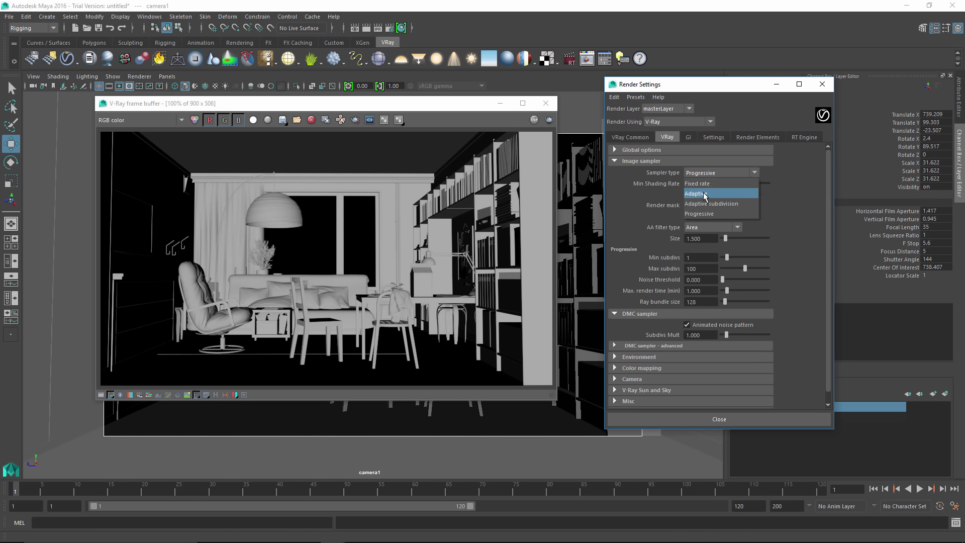
{"action": "left_click", "coordinate": [706, 193]}
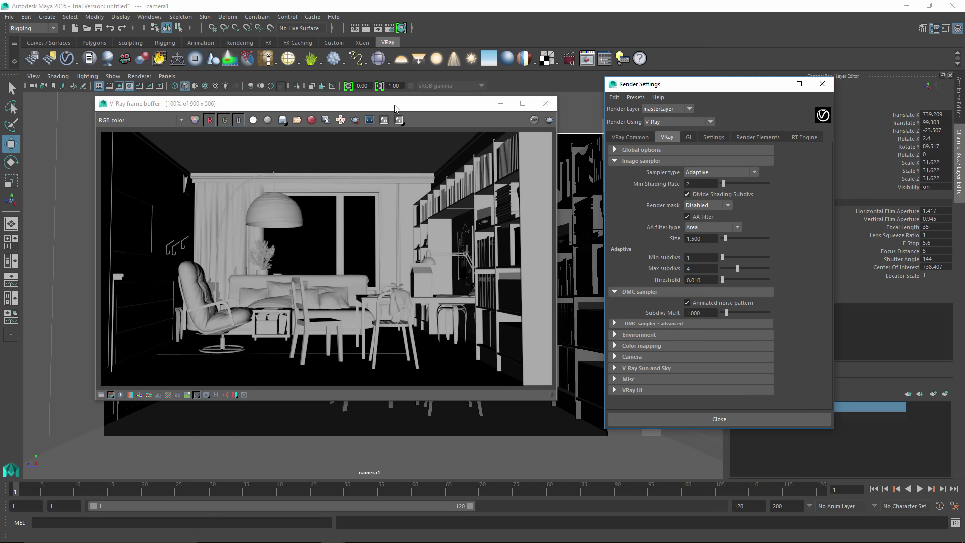
Re-render the shot in the V-Ray frame buffer, then minimise the frame buffer
{"action": "left_click_drag", "start_coordinate": [395, 105], "coordinate": [406, 103]}
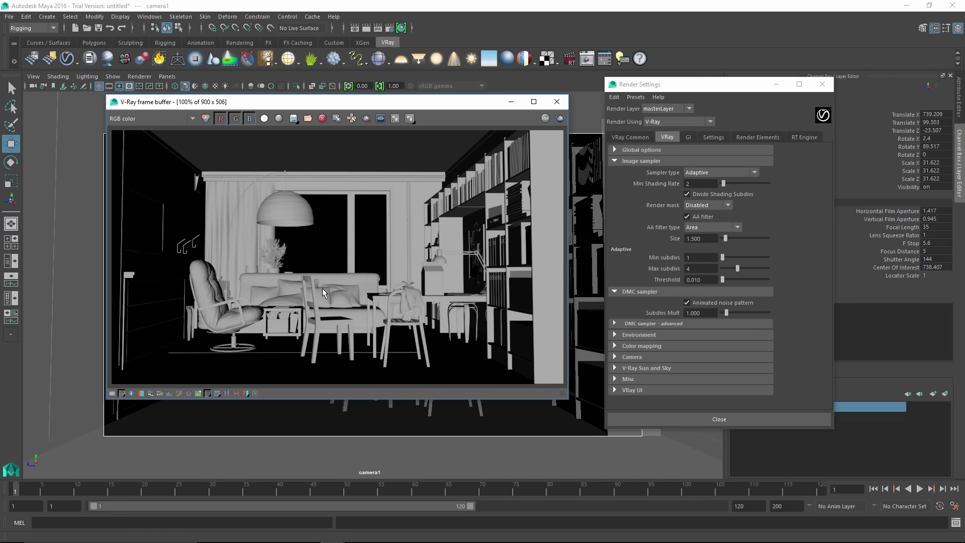
{"action": "left_click", "coordinate": [561, 119]}
{"action": "left_click_drag", "start_coordinate": [366, 107], "coordinate": [379, 107]}
{"action": "left_click", "coordinate": [525, 101]}
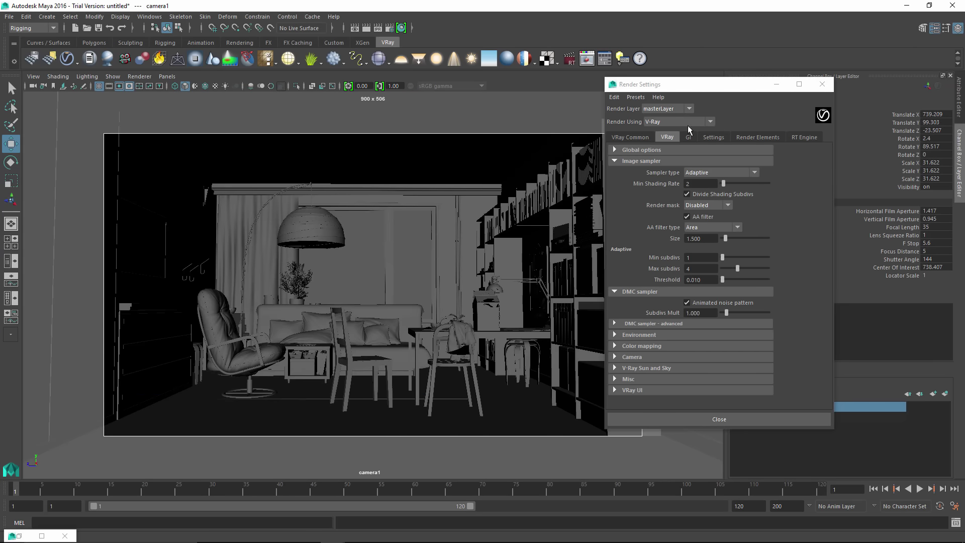
Return the viewport to the persp camera in wireframe and orbit around the room
{"action": "left_click", "coordinate": [775, 86]}
{"action": "left_click", "coordinate": [167, 76]}
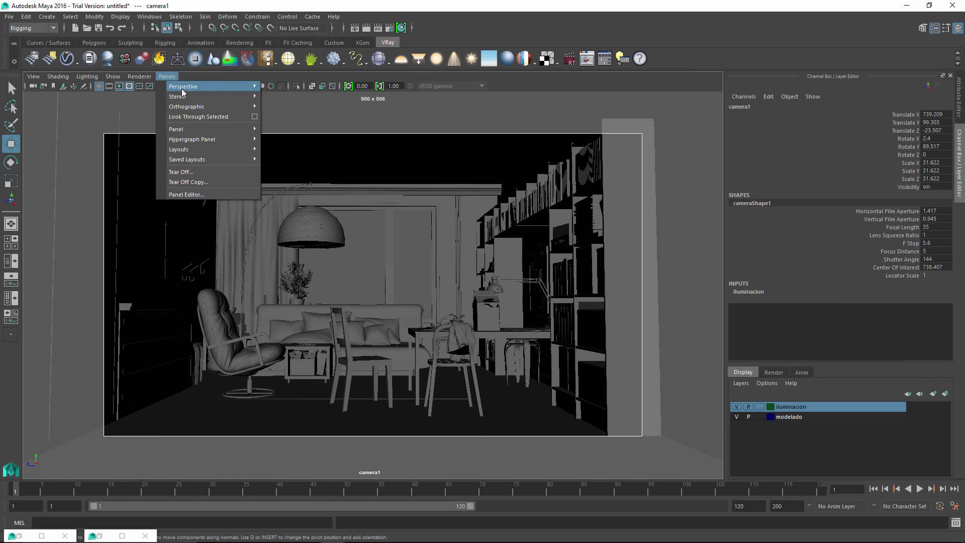
{"action": "left_click", "coordinate": [284, 94]}
{"action": "mouse_move", "coordinate": [468, 255]}
{"action": "left_mouse_down", "text": "alt"}
{"action": "mouse_move", "coordinate": [408, 287]}
{"action": "mouse_move", "coordinate": [495, 317]}
{"action": "mouse_move", "coordinate": [420, 320]}
{"action": "left_mouse_up", "text": "alt"}
{"action": "key", "text": "4"}
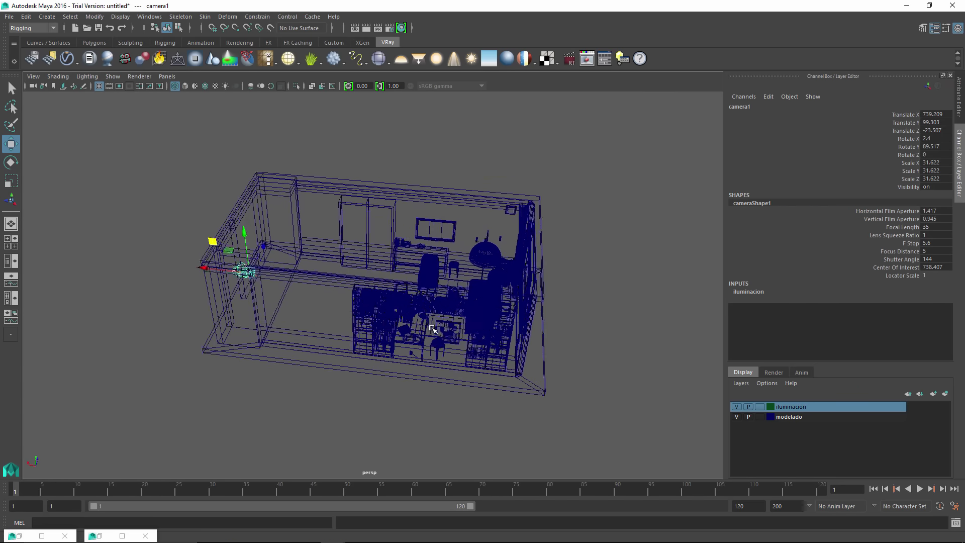
{"action": "middle_click_drag", "start_coordinate": [421, 320], "coordinate": [436, 301], "text": "alt"}
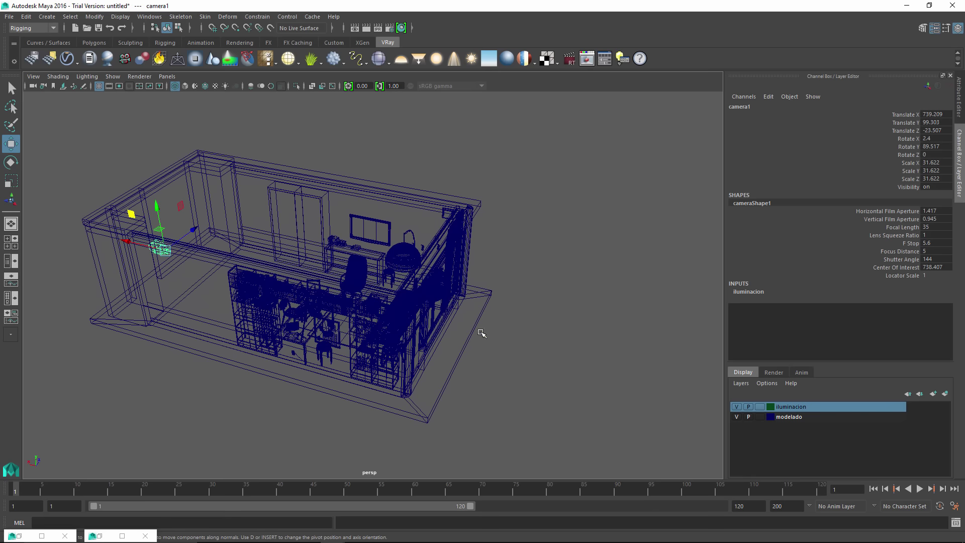
{"action": "mouse_move", "coordinate": [482, 333]}
{"action": "left_mouse_down", "text": "alt"}
{"action": "mouse_move", "coordinate": [459, 341]}
{"action": "mouse_move", "coordinate": [478, 244]}
{"action": "left_mouse_up", "text": "alt"}
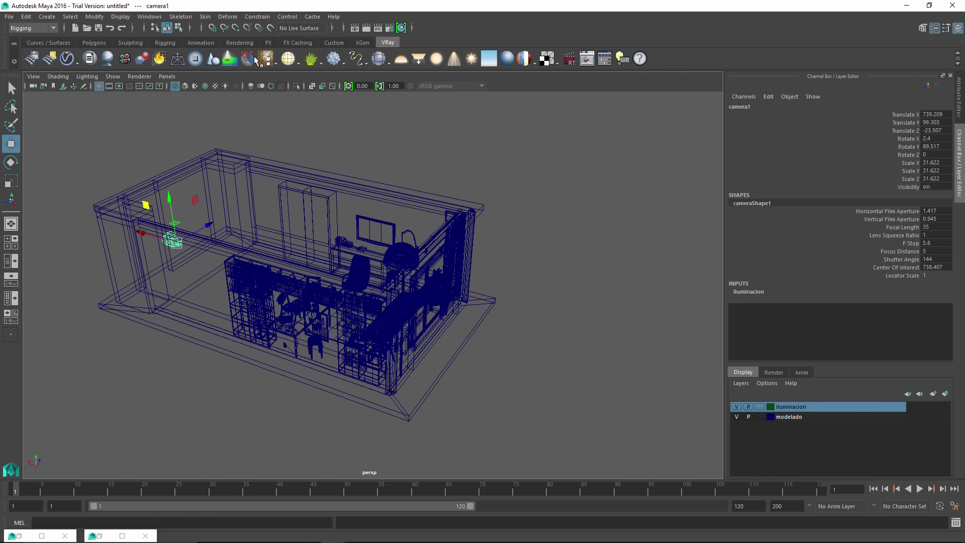
Reopen Render Settings and collapse the Image sampler section
{"action": "left_click", "coordinate": [390, 28]}
{"action": "mouse_move", "coordinate": [692, 86]}
{"action": "left_mouse_down"}
{"action": "mouse_move", "coordinate": [644, 95]}
{"action": "mouse_move", "coordinate": [555, 75]}
{"action": "left_mouse_up"}
{"action": "left_click", "coordinate": [503, 149]}
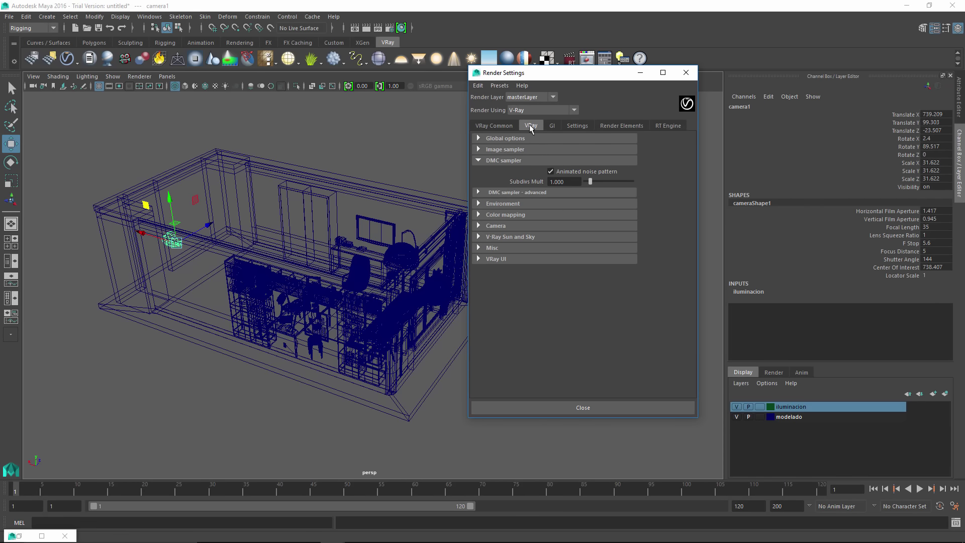
Collapse the DMC sampler and VRay UI groups, and expand V-Ray Sun and Sky to create the sun
{"action": "left_click", "coordinate": [514, 159]}
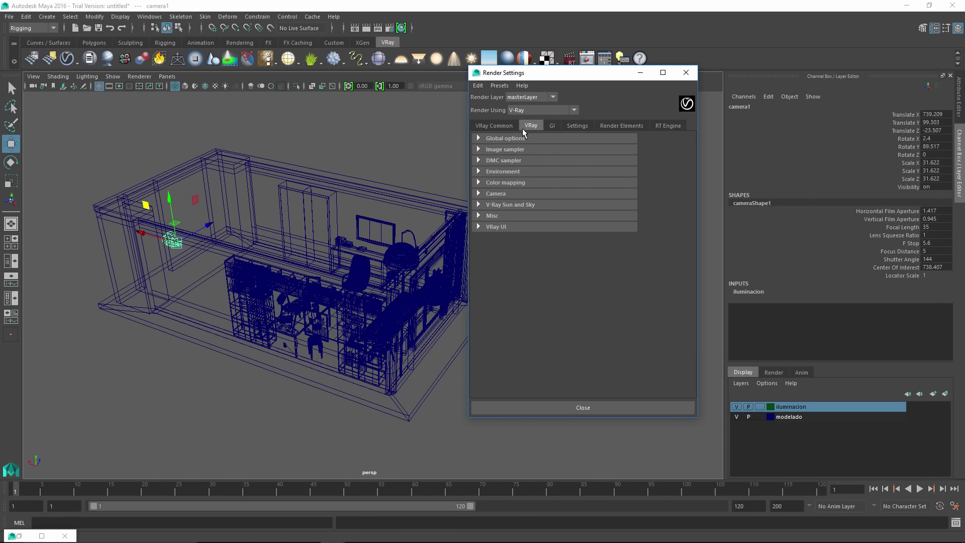
{"action": "left_click", "coordinate": [504, 227]}
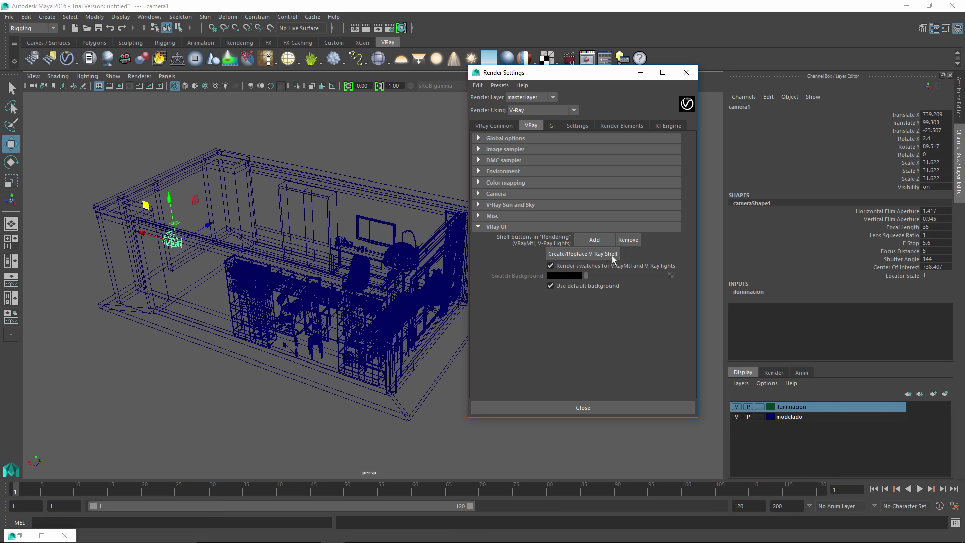
{"action": "left_click", "coordinate": [516, 225]}
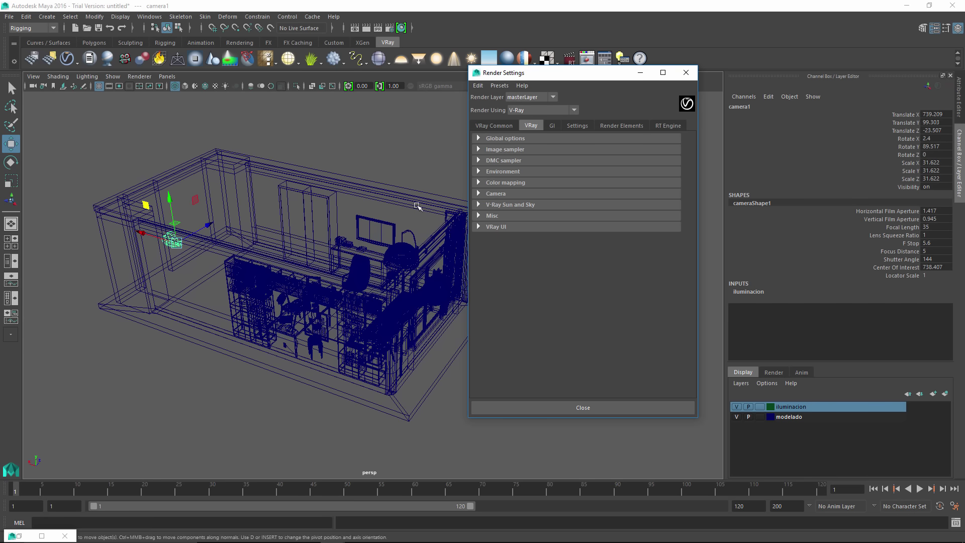
{"action": "left_click_drag", "start_coordinate": [491, 76], "coordinate": [485, 93]}
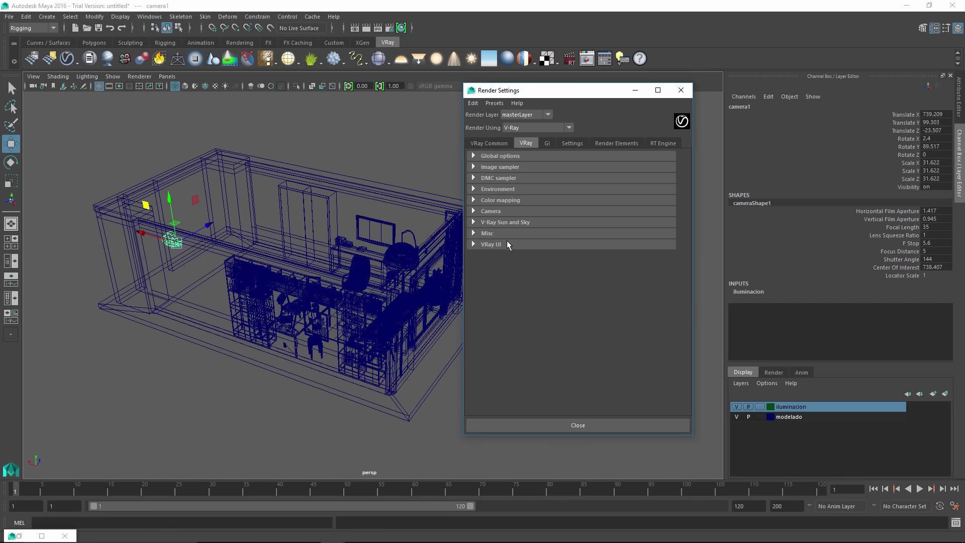
{"action": "left_click", "coordinate": [508, 222]}
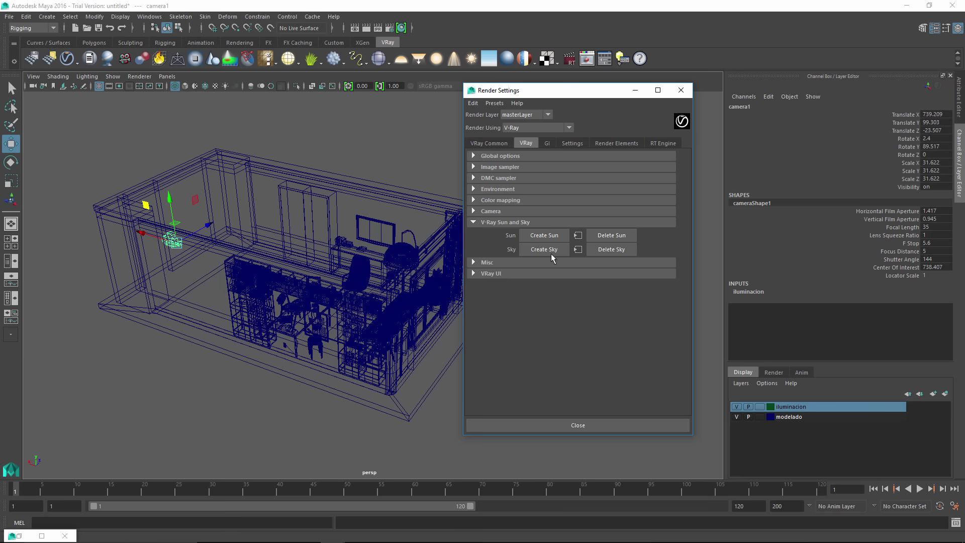
{"action": "left_click", "coordinate": [681, 90]}
Move VRayGeoSun1 to a position outside the room
{"action": "mouse_move", "coordinate": [499, 266]}
{"action": "left_mouse_down", "text": "alt"}
{"action": "mouse_move", "coordinate": [519, 108]}
{"action": "mouse_move", "coordinate": [485, 225]}
{"action": "left_mouse_up", "text": "alt"}
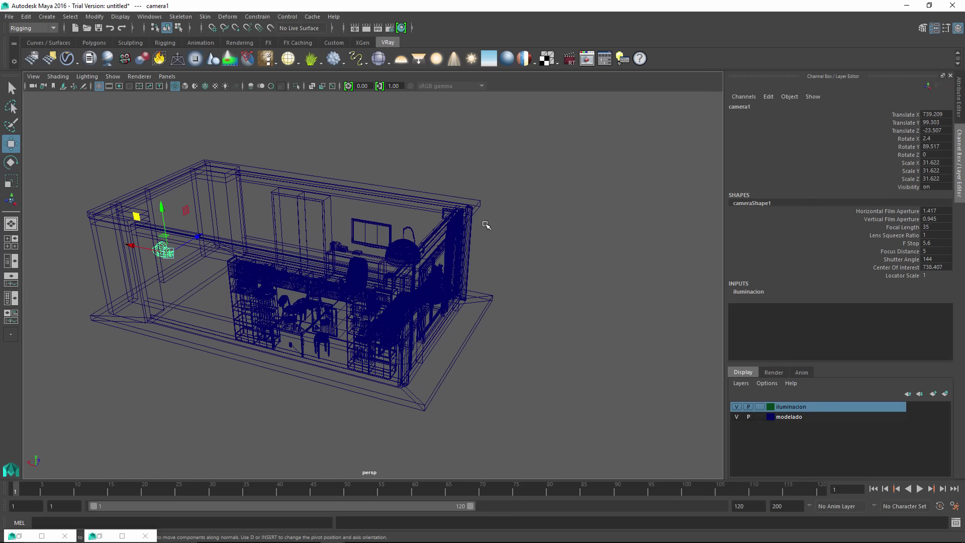
{"action": "left_click_drag", "start_coordinate": [519, 247], "coordinate": [497, 237], "text": "alt"}
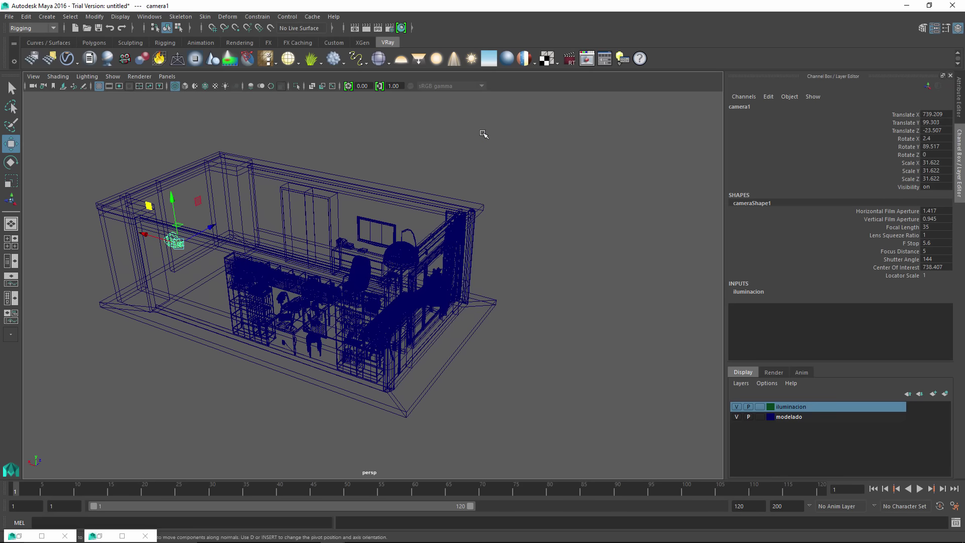
{"action": "left_click_drag", "start_coordinate": [488, 262], "coordinate": [482, 311], "text": "alt"}
{"action": "mouse_move", "coordinate": [339, 298]}
{"action": "left_mouse_down", "text": "alt"}
{"action": "mouse_move", "coordinate": [322, 302]}
{"action": "mouse_move", "coordinate": [501, 260]}
{"action": "mouse_move", "coordinate": [527, 215]}
{"action": "mouse_move", "coordinate": [355, 309]}
{"action": "mouse_move", "coordinate": [314, 367]}
{"action": "mouse_move", "coordinate": [407, 395]}
{"action": "mouse_move", "coordinate": [372, 346]}
{"action": "left_mouse_up", "text": "alt"}
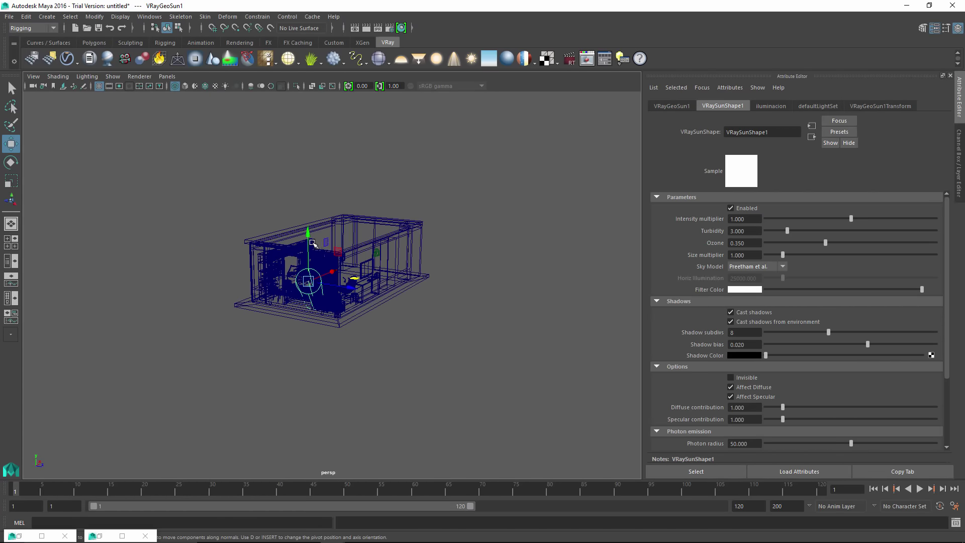
Select the VRayGeoSun1 light beside the room
{"action": "left_click", "coordinate": [315, 235]}
{"action": "mouse_move", "coordinate": [314, 236]}
{"action": "left_mouse_down", "text": "alt"}
{"action": "mouse_move", "coordinate": [362, 323]}
{"action": "mouse_move", "coordinate": [251, 342]}
{"action": "left_mouse_up", "text": "alt"}
{"action": "left_click", "coordinate": [227, 318]}
{"action": "mouse_move", "coordinate": [222, 280]}
{"action": "left_mouse_down", "text": "alt"}
{"action": "mouse_move", "coordinate": [266, 383]}
{"action": "mouse_move", "coordinate": [356, 383]}
{"action": "mouse_move", "coordinate": [280, 345]}
{"action": "mouse_move", "coordinate": [317, 338]}
{"action": "left_mouse_up", "text": "alt"}
Look through camera1 and render it in the V-Ray frame buffer
{"action": "left_click", "coordinate": [167, 76]}
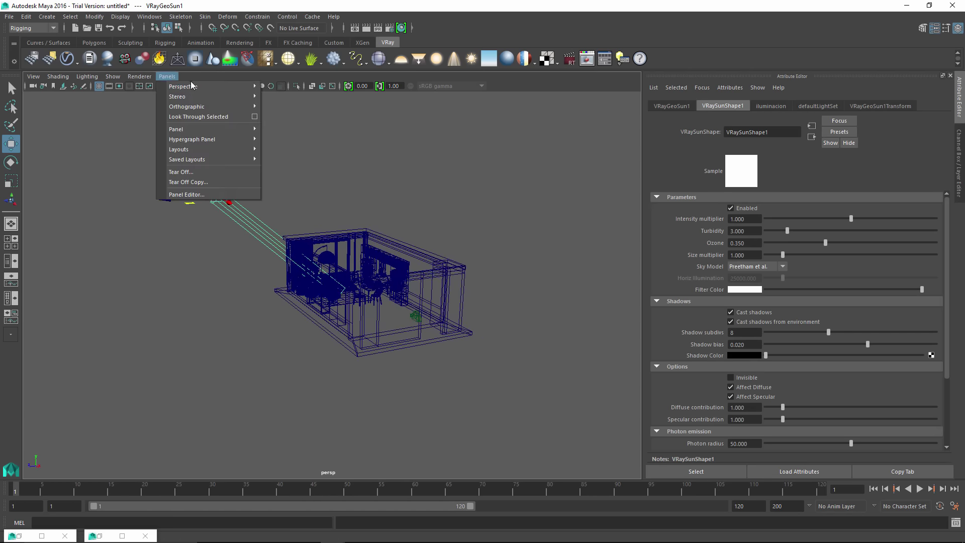
{"action": "left_click", "coordinate": [288, 91]}
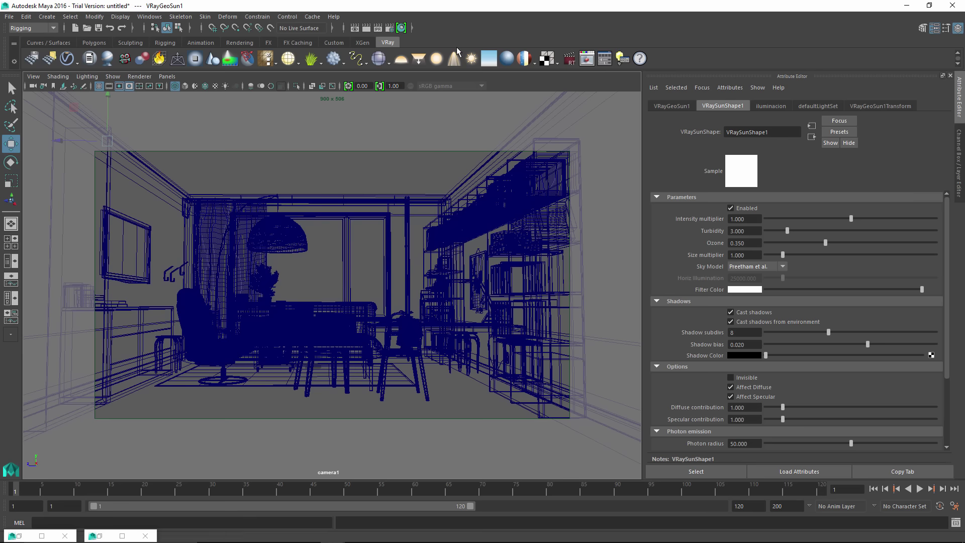
{"action": "left_click", "coordinate": [366, 28]}
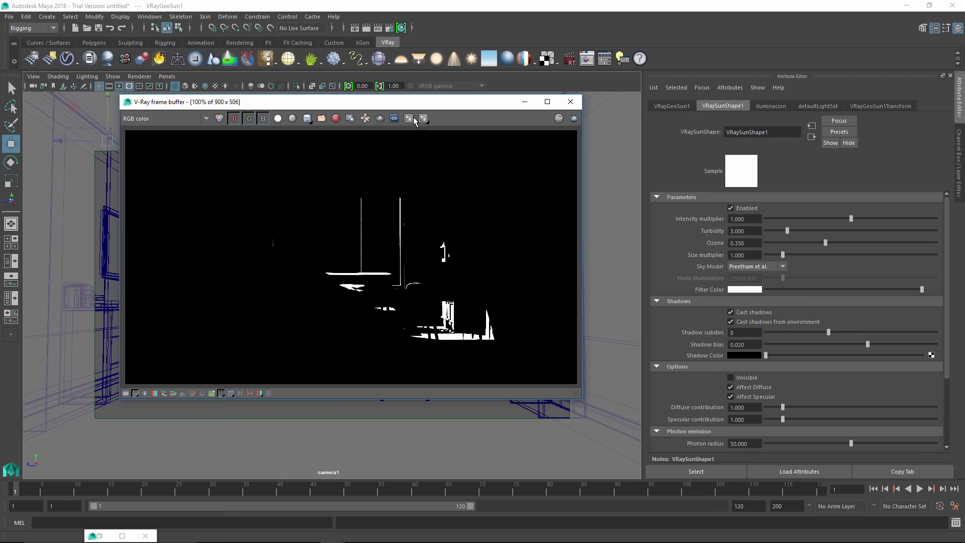
{"action": "left_click_drag", "start_coordinate": [415, 106], "coordinate": [392, 115]}
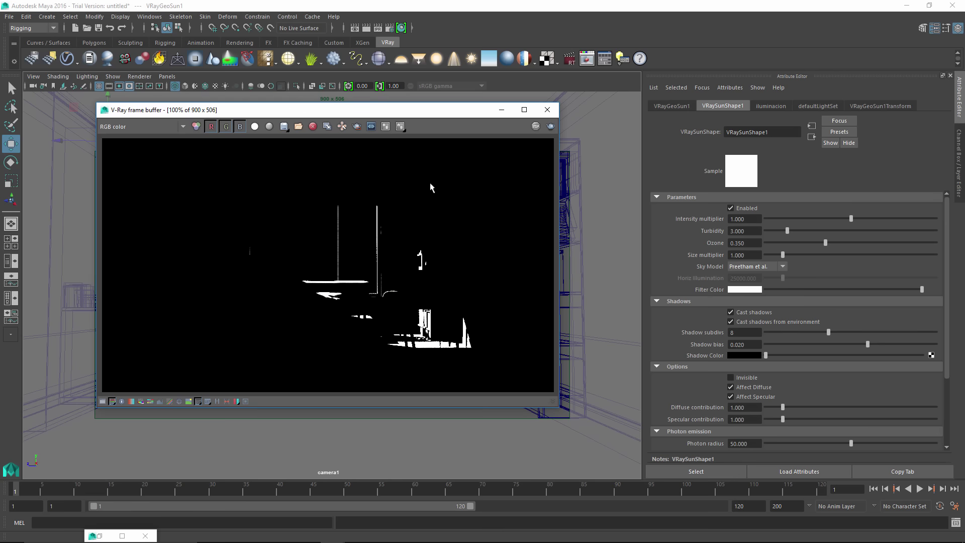
Turn global illumination on with Irradiance map as the primary bounce engine
{"action": "left_click", "coordinate": [389, 28]}
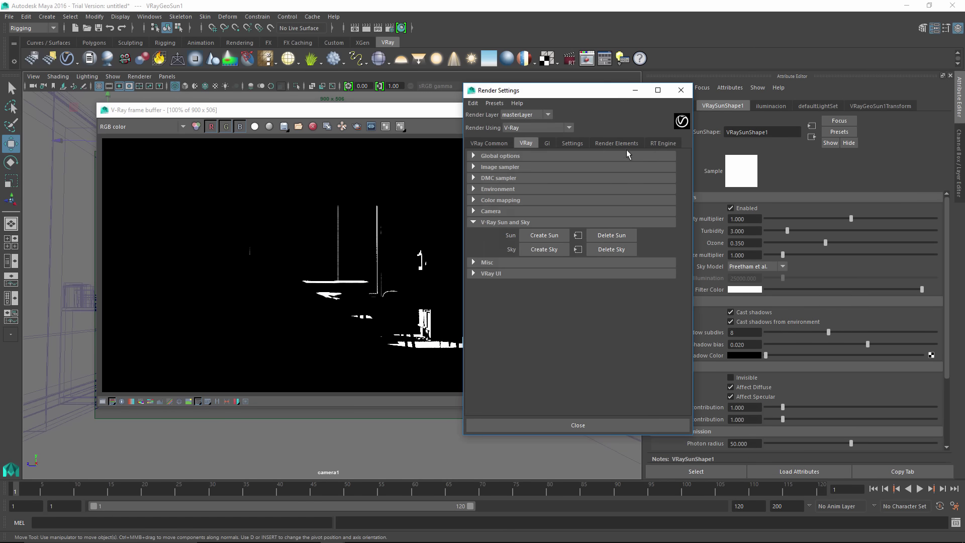
{"action": "left_click_drag", "start_coordinate": [574, 92], "coordinate": [690, 93]}
{"action": "left_click", "coordinate": [663, 144]}
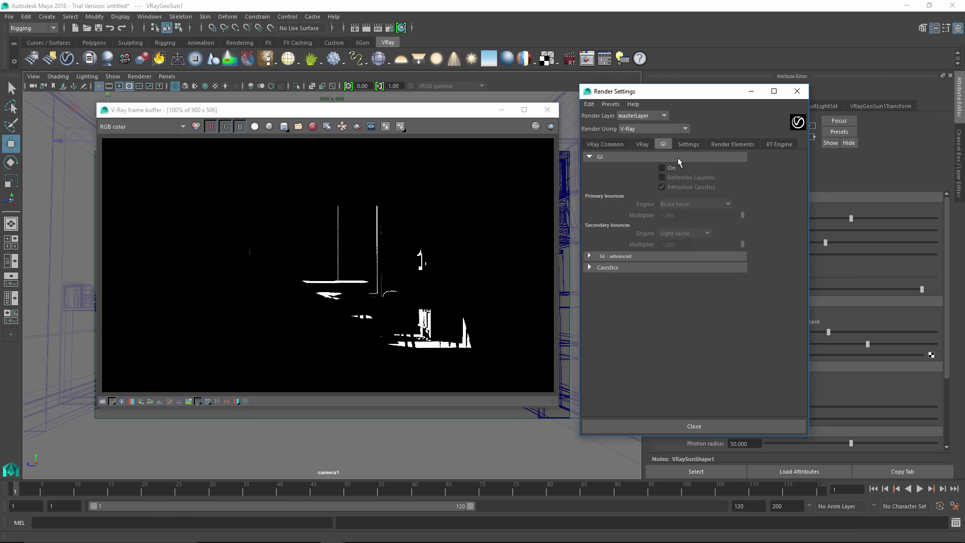
{"action": "left_click", "coordinate": [673, 166]}
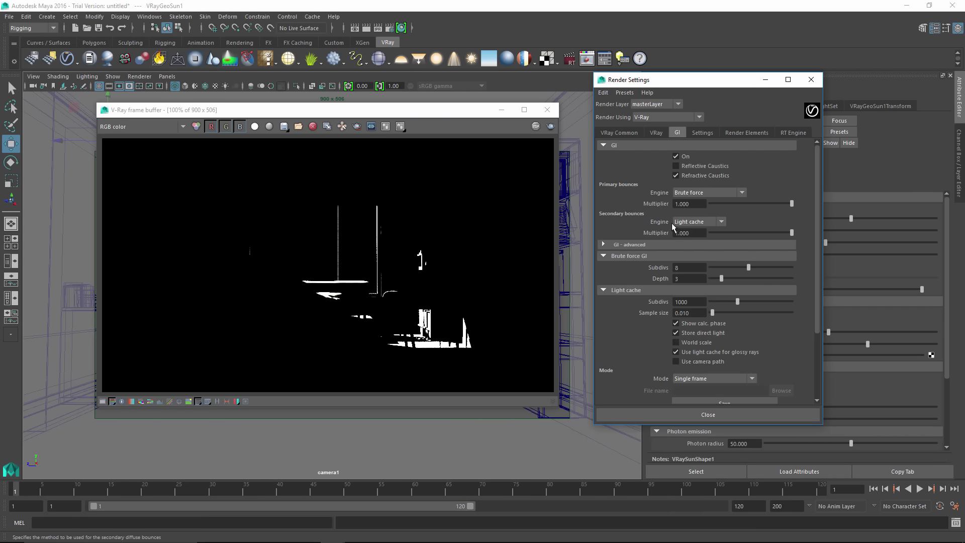
{"action": "left_click", "coordinate": [706, 193]}
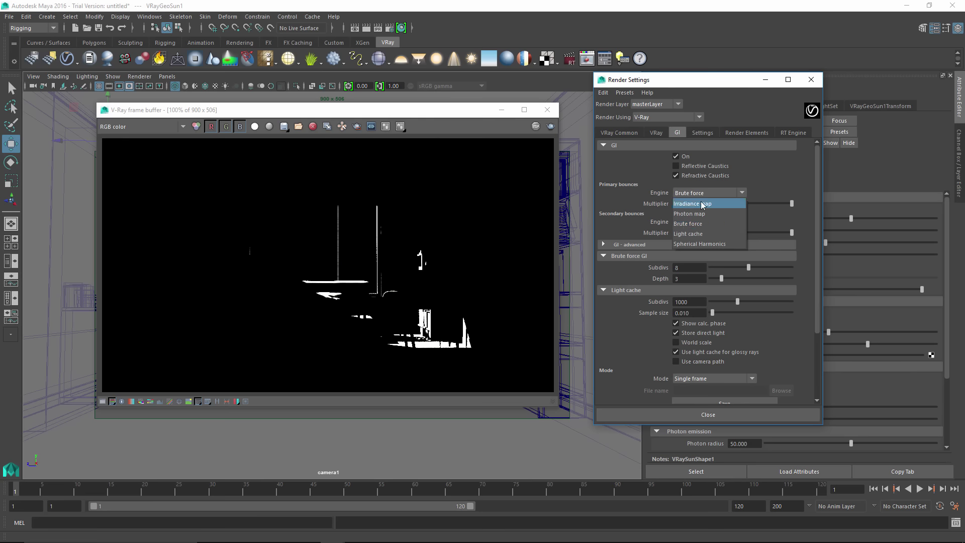
{"action": "left_click", "coordinate": [702, 205]}
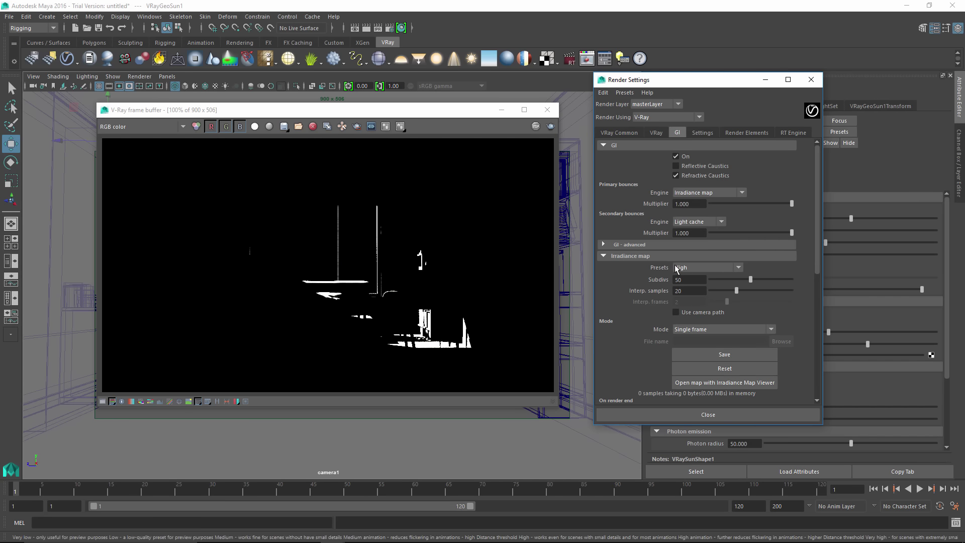
Set the irradiance map preset to Very low and light cache subdivs to 500
{"action": "left_click_drag", "start_coordinate": [426, 110], "coordinate": [399, 104]}
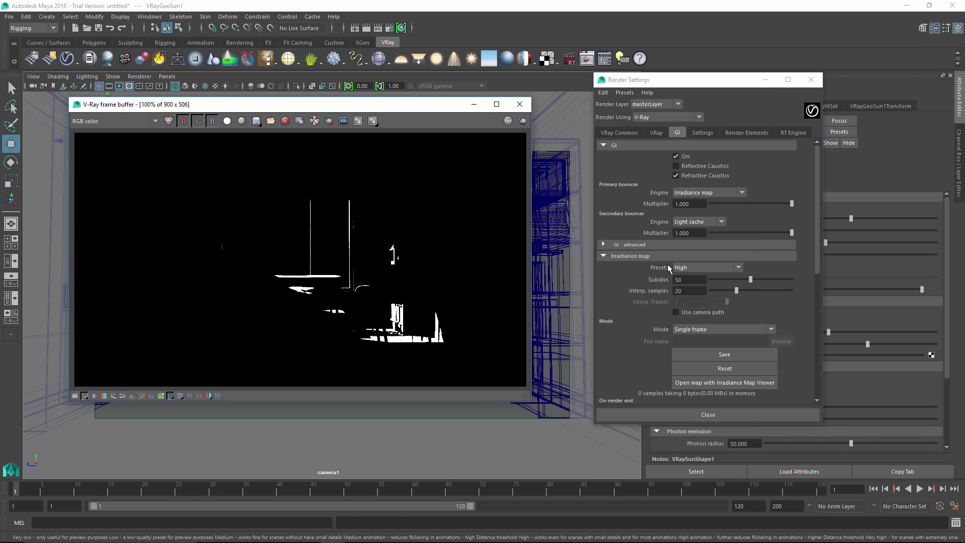
{"action": "left_click", "coordinate": [709, 268]}
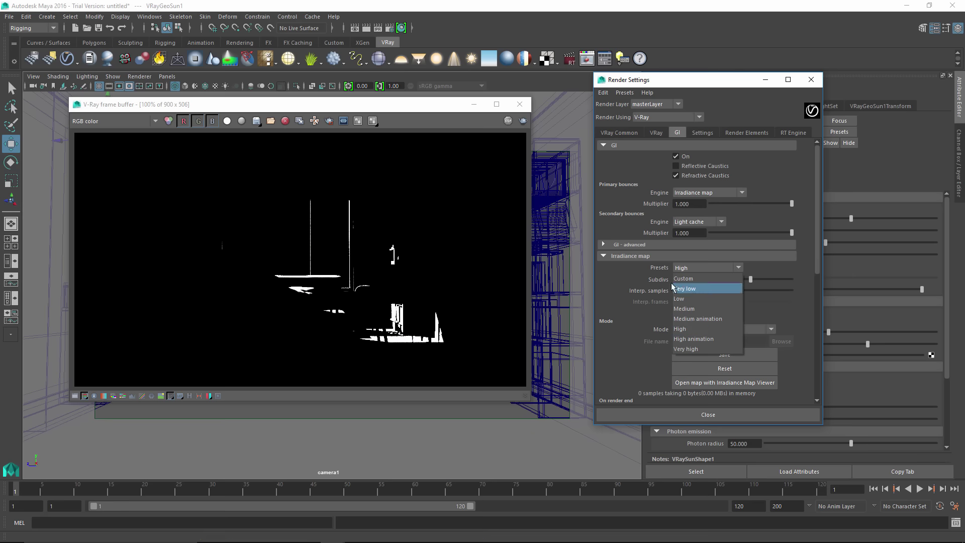
{"action": "left_click", "coordinate": [699, 289]}
{"action": "left_click", "coordinate": [666, 256]}
{"action": "double_click", "coordinate": [689, 212]}
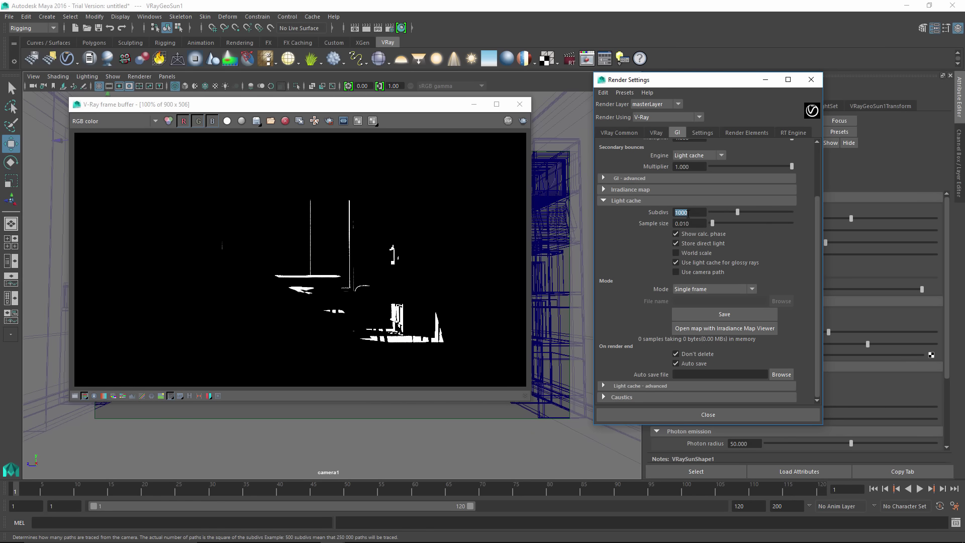
{"action": "type", "text": "500"}
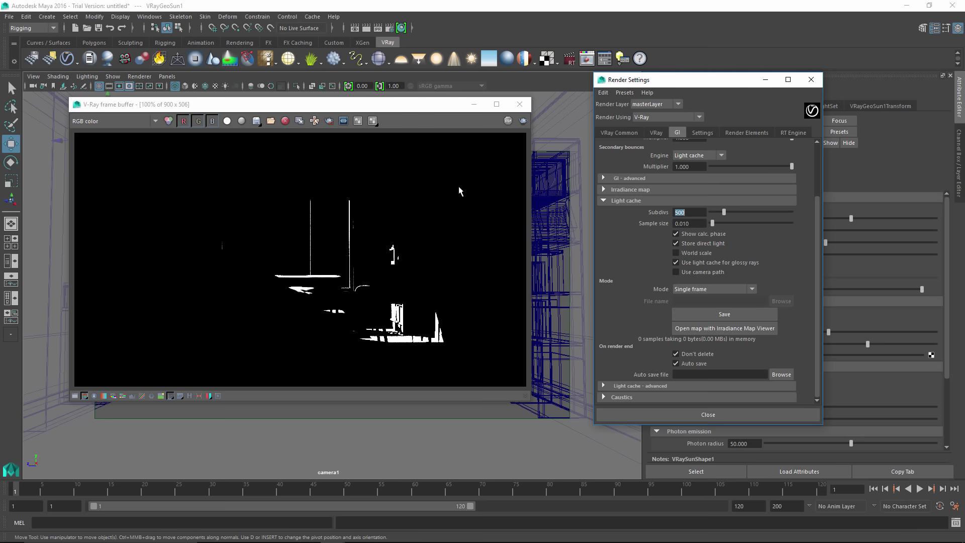
Re-render the room with GI on, then select camera1
{"action": "left_click_drag", "start_coordinate": [357, 112], "coordinate": [349, 119]}
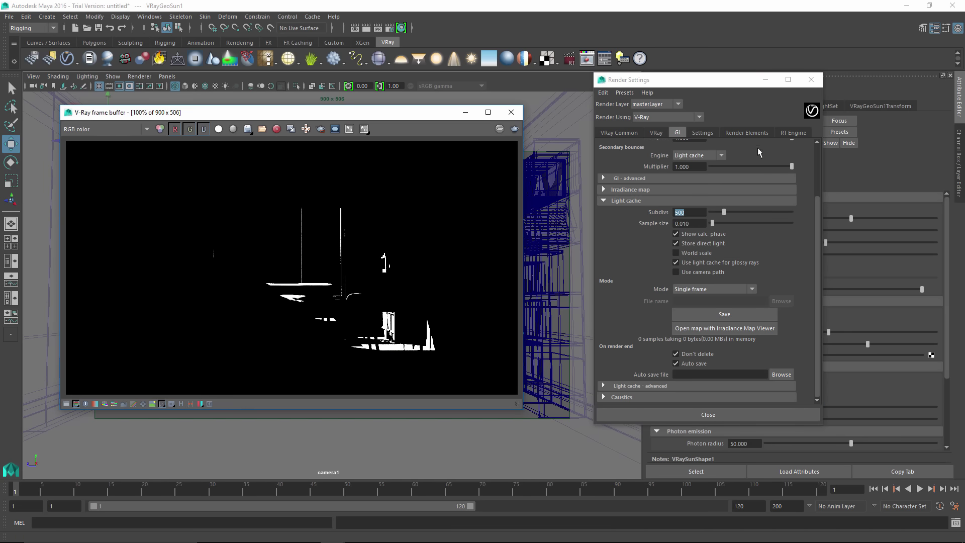
{"action": "left_click_drag", "start_coordinate": [816, 255], "coordinate": [825, 210]}
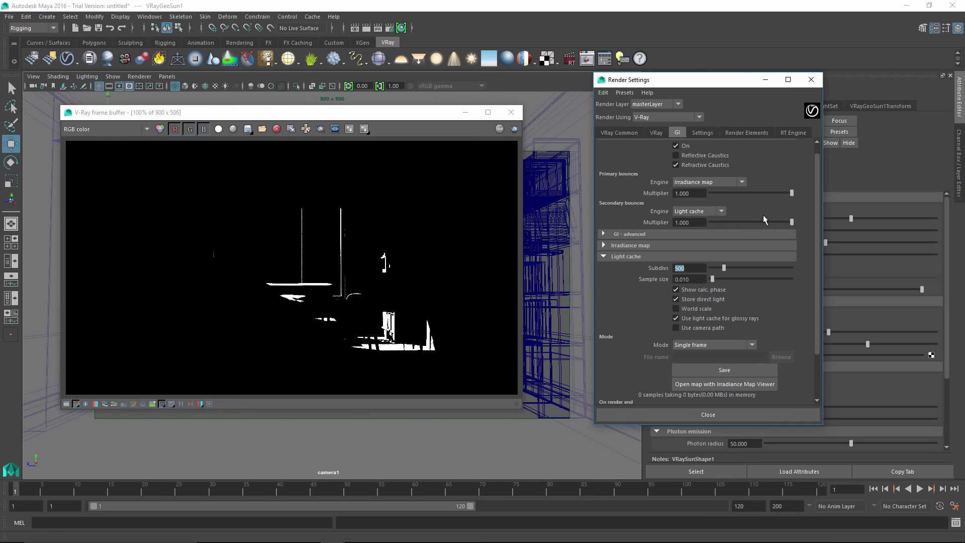
{"action": "left_click_drag", "start_coordinate": [369, 115], "coordinate": [356, 117]}
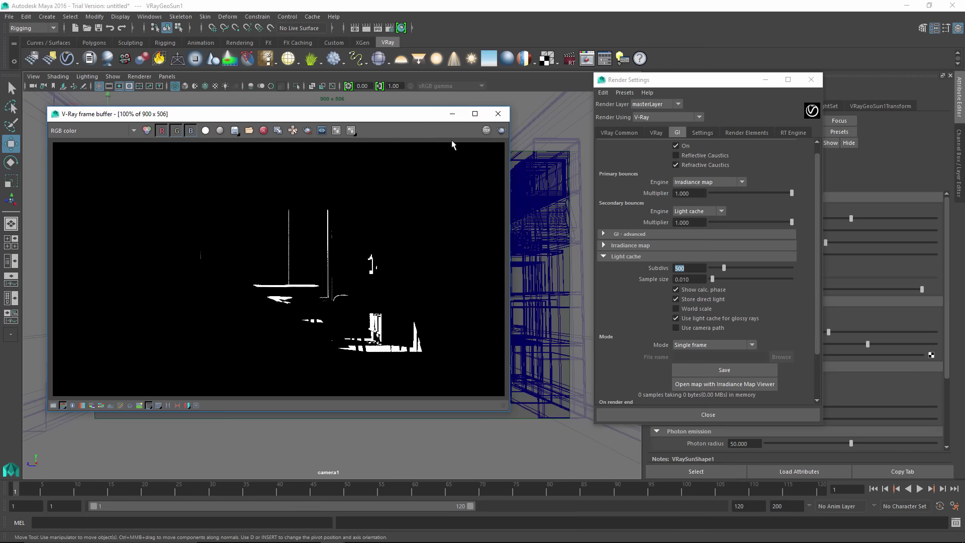
{"action": "left_click", "coordinate": [502, 131]}
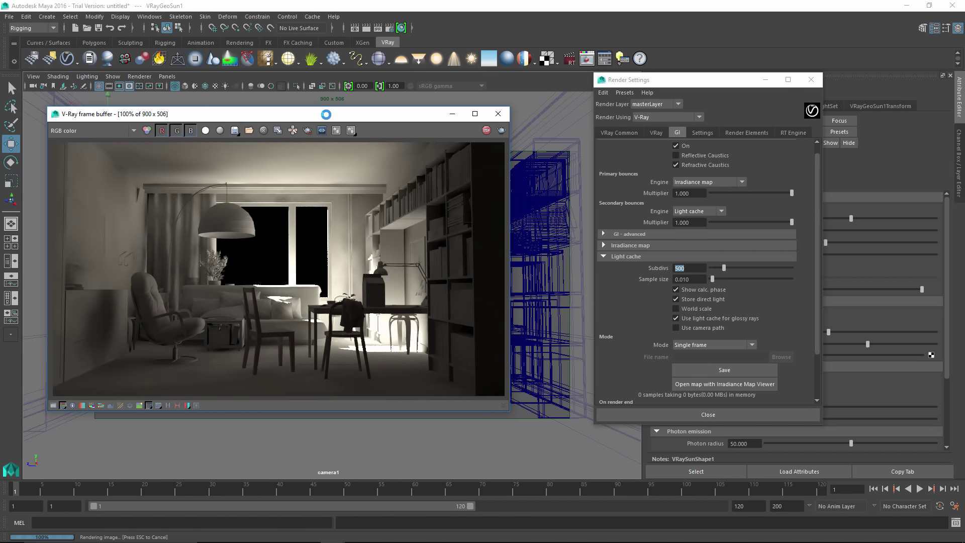
{"action": "left_click_drag", "start_coordinate": [324, 114], "coordinate": [358, 111]}
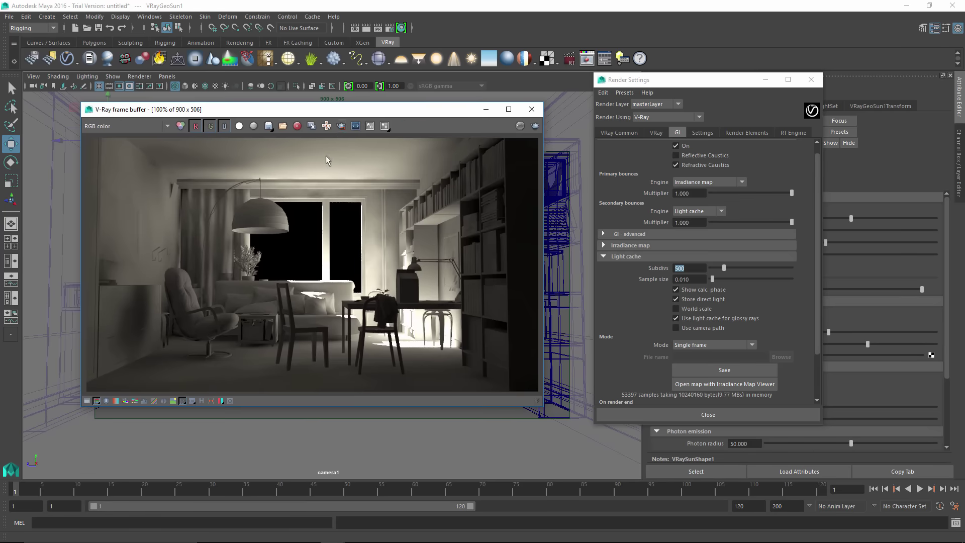
{"action": "left_click", "coordinate": [33, 86]}
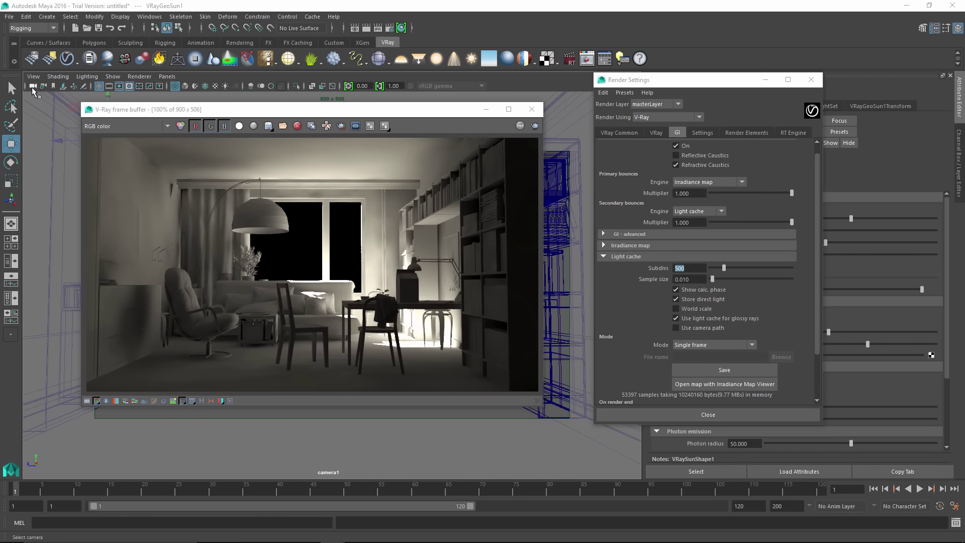
{"action": "left_click", "coordinate": [765, 80]}
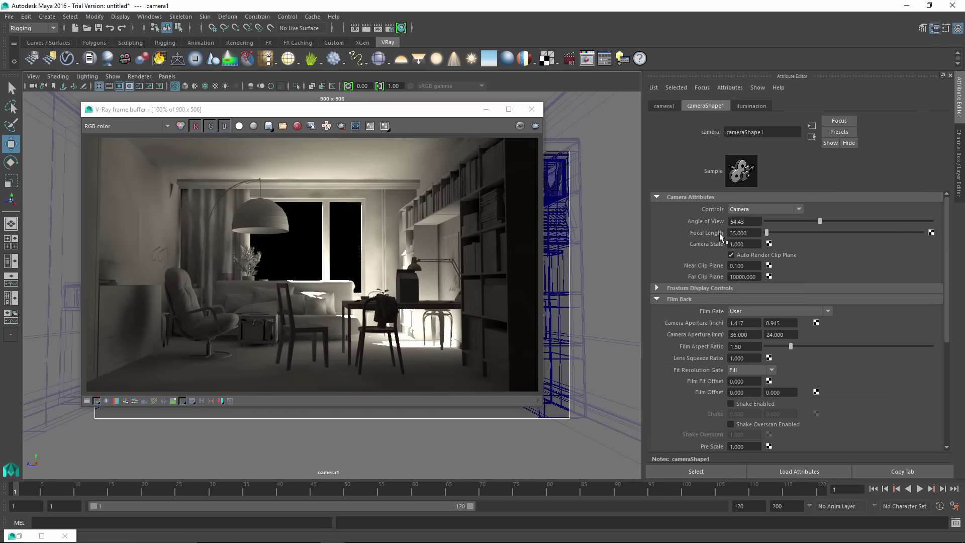
Add V-Ray physical camera attributes to camera1 and enable Treat as VRay Physical camera
{"action": "left_click", "coordinate": [730, 87]}
{"action": "mouse_move", "coordinate": [761, 128]}
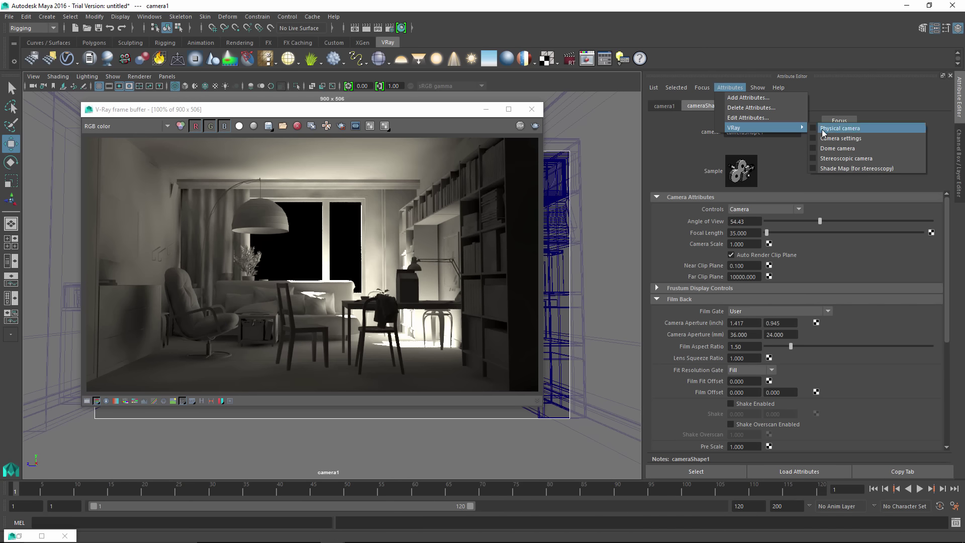
{"action": "left_click", "coordinate": [823, 129]}
{"action": "left_click", "coordinate": [676, 200]}
{"action": "left_click", "coordinate": [673, 221]}
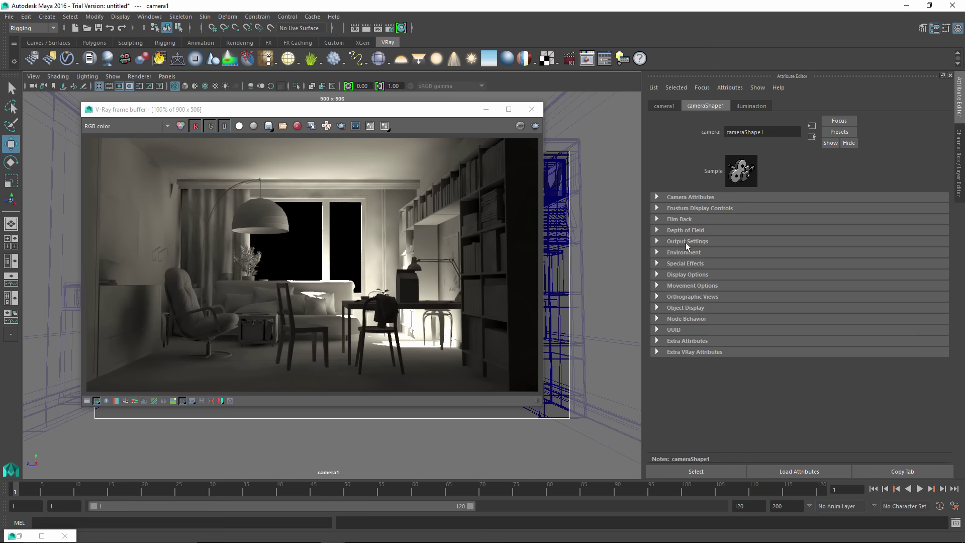
{"action": "left_click", "coordinate": [671, 353]}
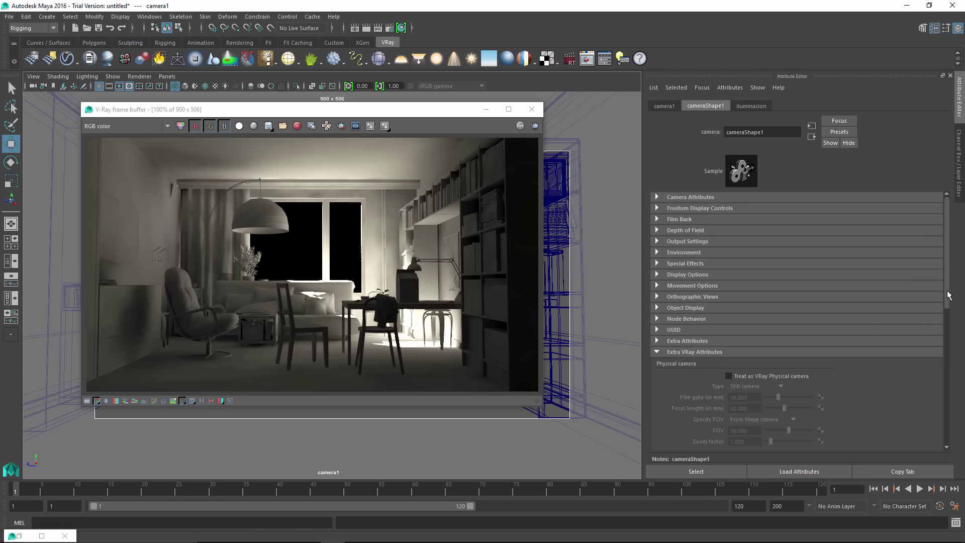
{"action": "left_click_drag", "start_coordinate": [949, 295], "coordinate": [948, 342]}
{"action": "left_click", "coordinate": [729, 279]}
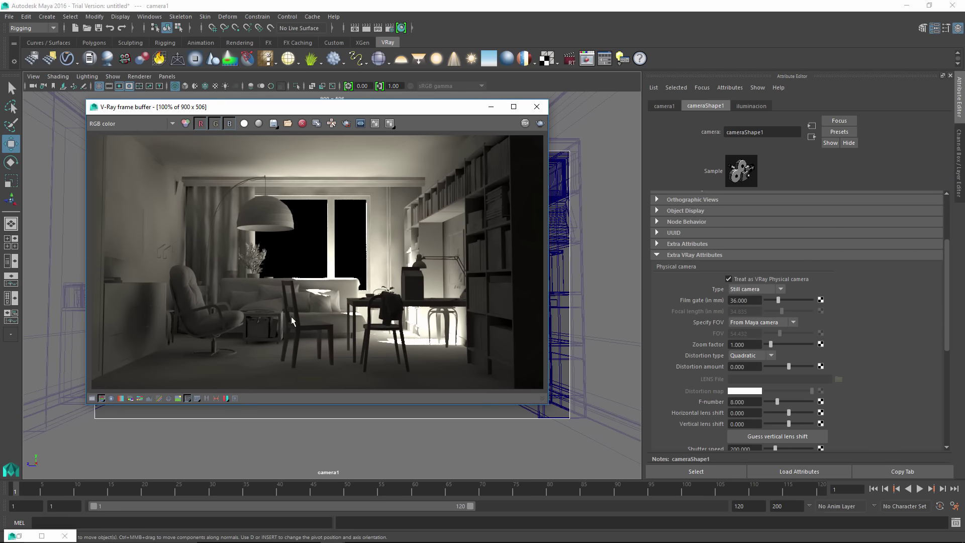
Re-render through the physical camera, giving a much darker room
{"action": "left_click", "coordinate": [541, 126]}
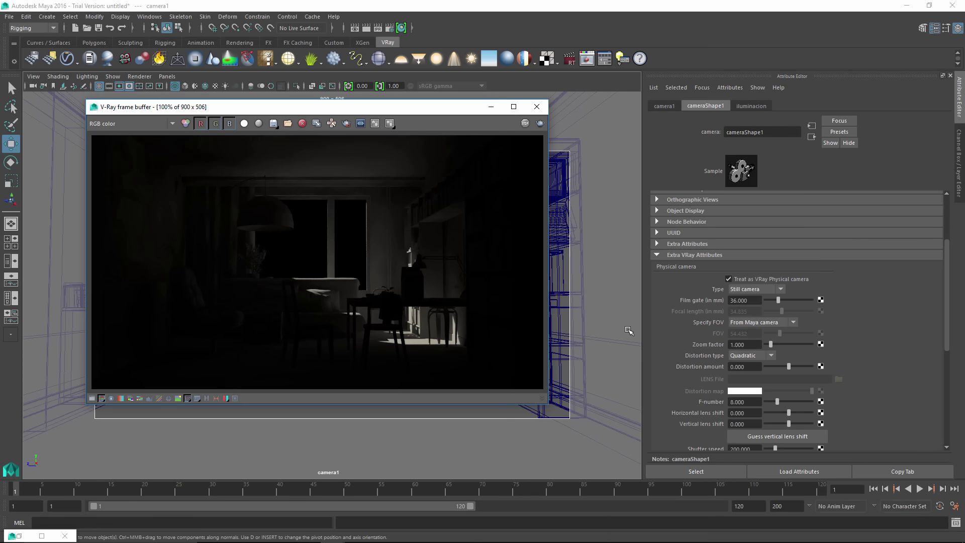
{"action": "mouse_move", "coordinate": [361, 112]}
{"action": "left_mouse_down"}
{"action": "mouse_move", "coordinate": [338, 114]}
{"action": "mouse_move", "coordinate": [362, 115]}
{"action": "left_mouse_up"}
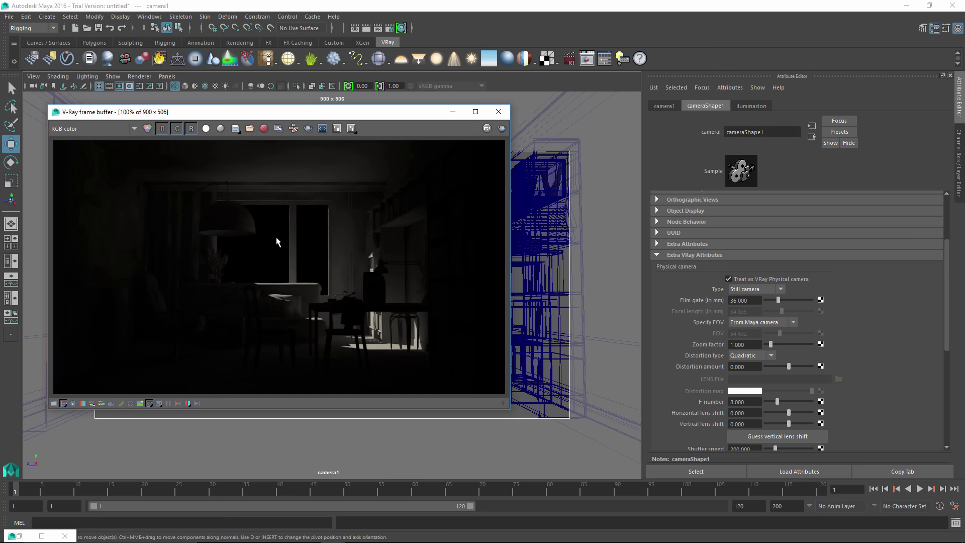
{"action": "left_click_drag", "start_coordinate": [415, 113], "coordinate": [366, 124]}
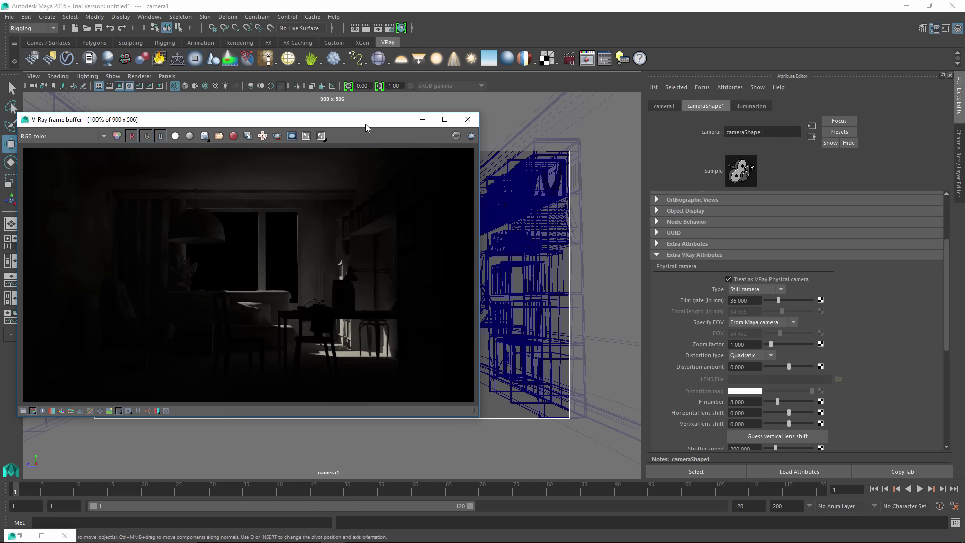
Create a V-Ray sky and check it under the V-Ray Environment settings
{"action": "left_click", "coordinate": [489, 59]}
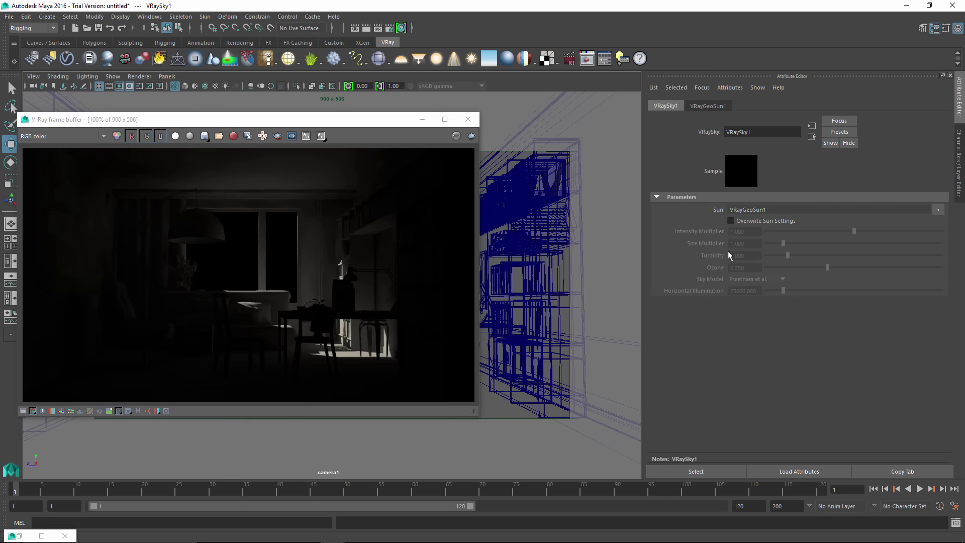
{"action": "left_click", "coordinate": [395, 30]}
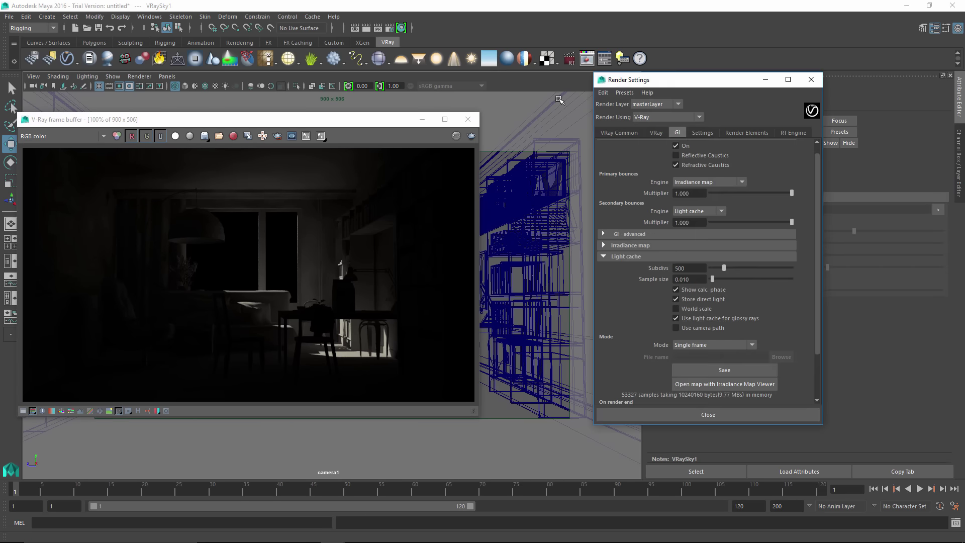
{"action": "left_click", "coordinate": [655, 133]}
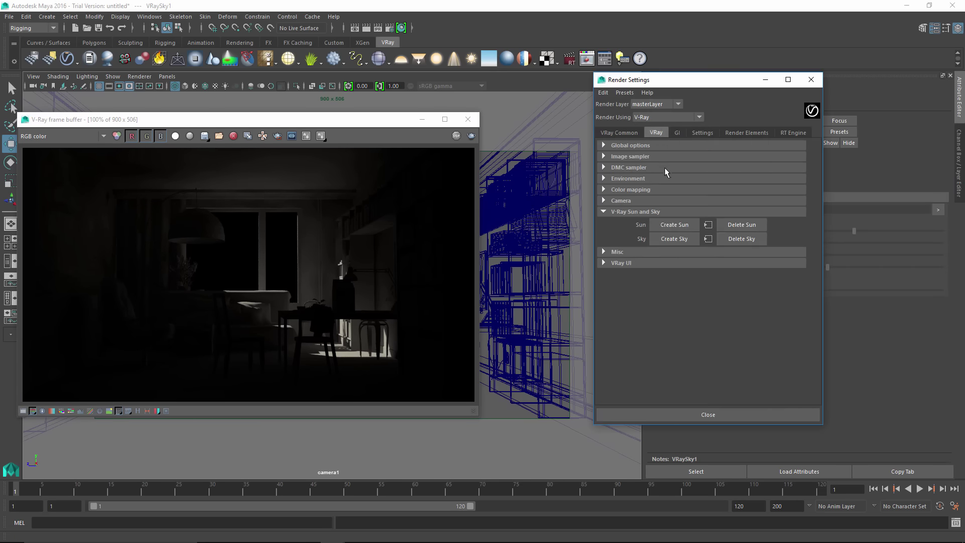
{"action": "left_click", "coordinate": [635, 179]}
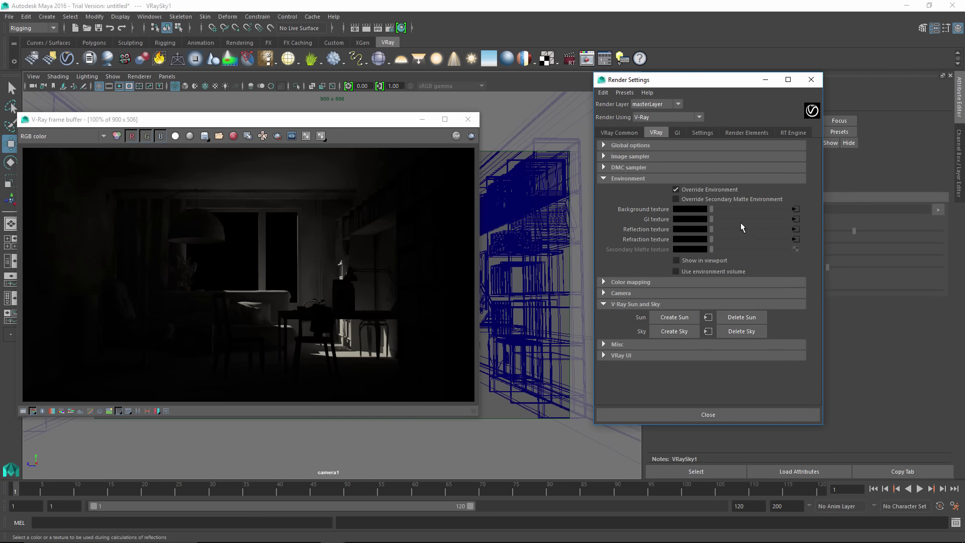
{"action": "left_click", "coordinate": [765, 79]}
Render the camera view and compare it with the viewport, showing blue sky through the window
{"action": "left_click_drag", "start_coordinate": [432, 119], "coordinate": [543, 107]}
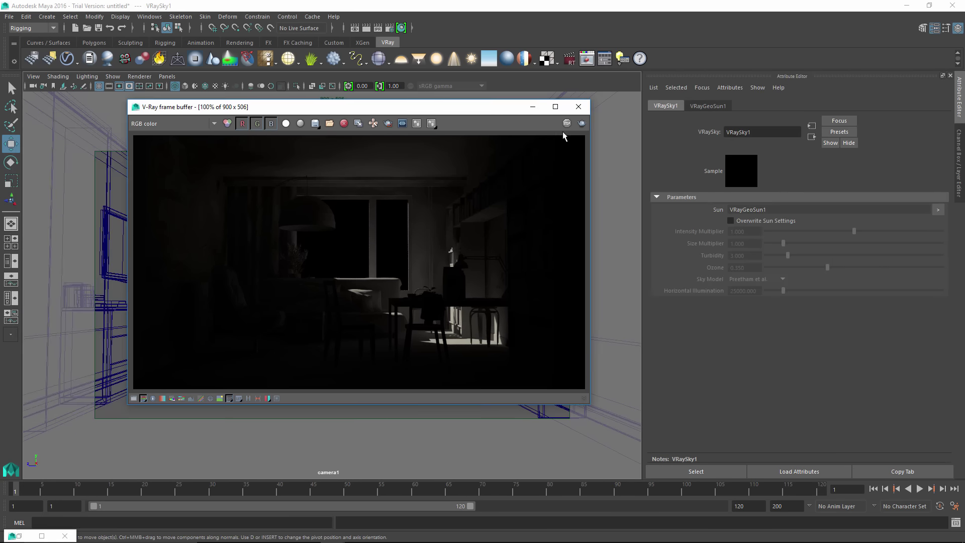
{"action": "left_click", "coordinate": [581, 123]}
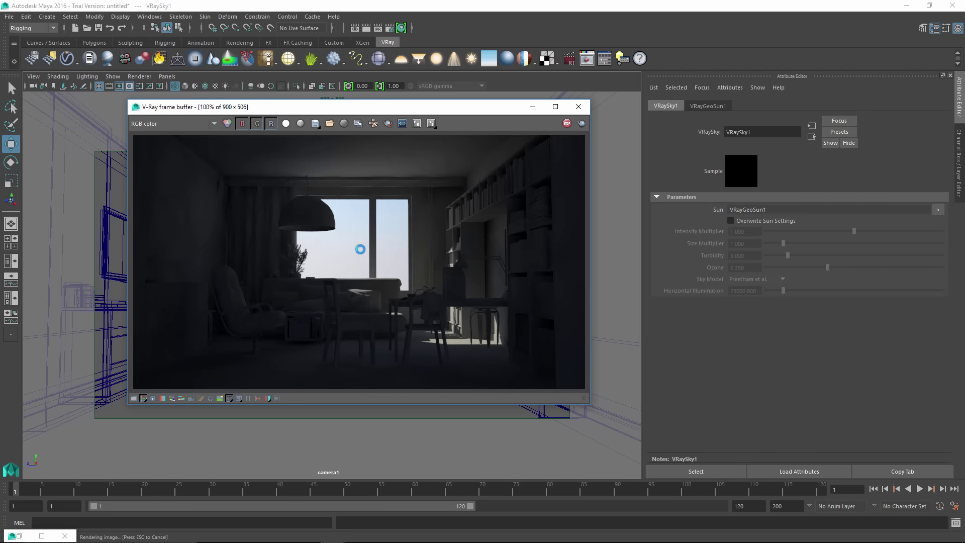
{"action": "left_click_drag", "start_coordinate": [367, 107], "coordinate": [348, 110]}
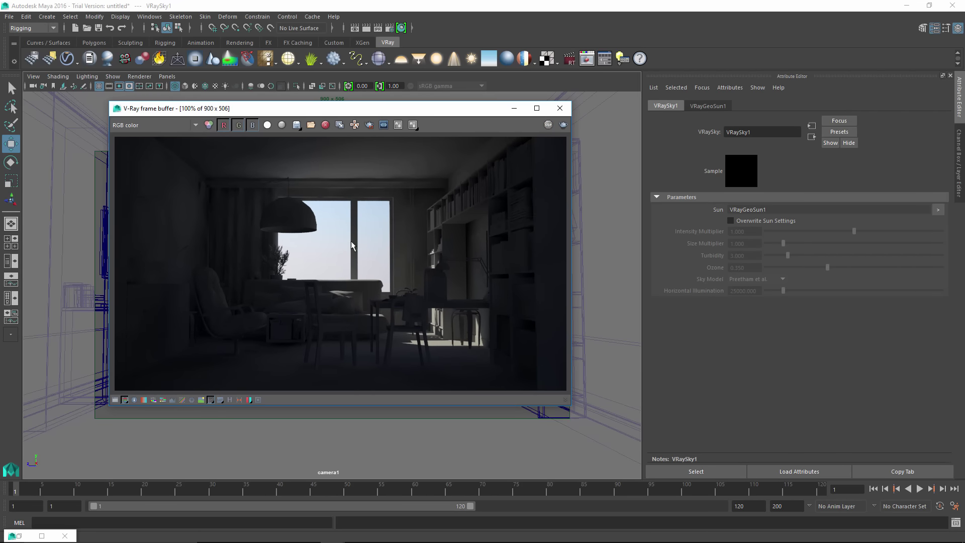
{"action": "left_click_drag", "start_coordinate": [381, 117], "coordinate": [350, 119]}
{"action": "left_click", "coordinate": [480, 109]}
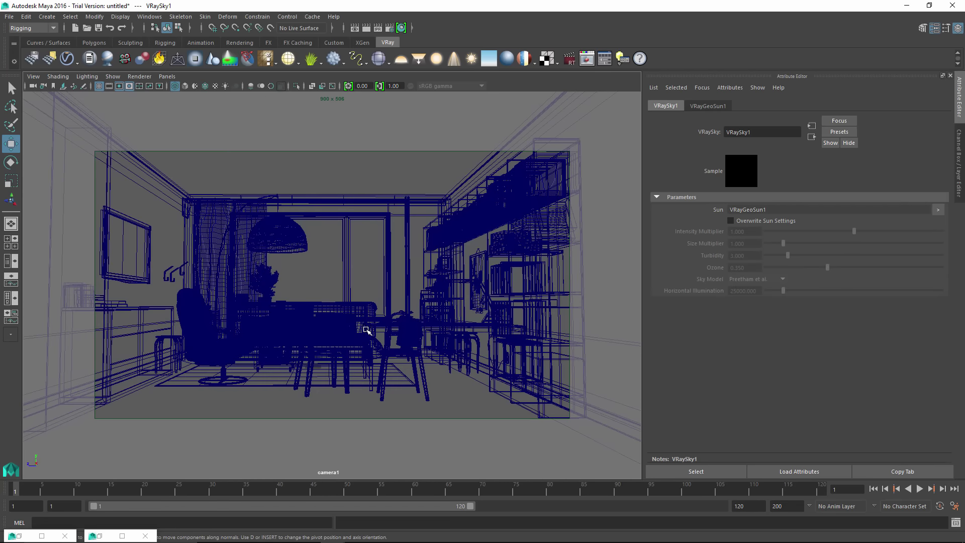
{"action": "left_click", "coordinate": [99, 536]}
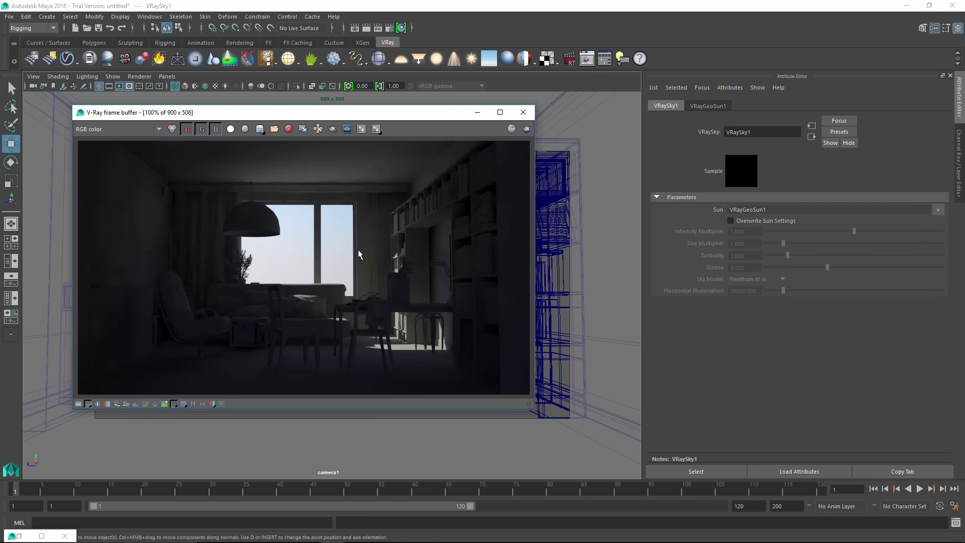
{"action": "left_click_drag", "start_coordinate": [333, 120], "coordinate": [417, 110]}
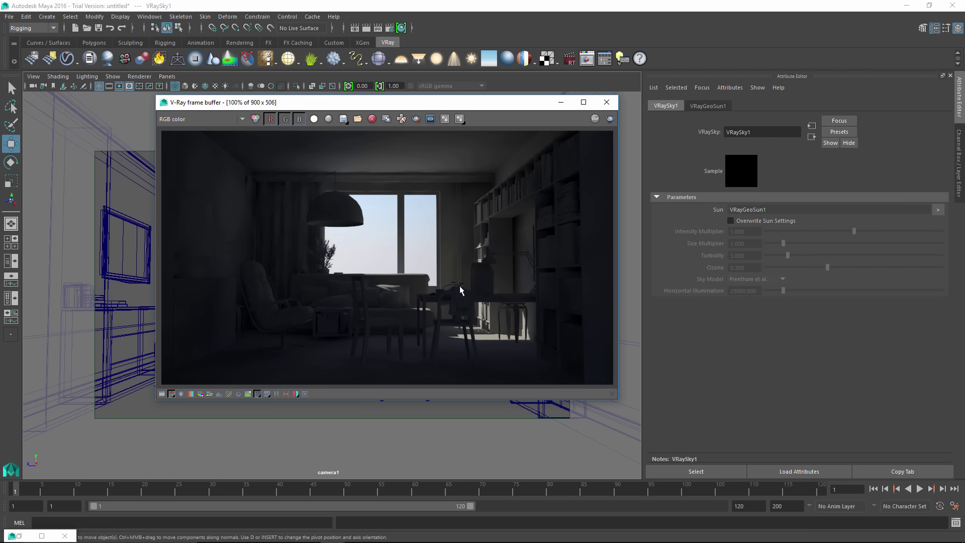
{"action": "left_click", "coordinate": [561, 102]}
Select the books mesh and inspect its lambert1 material
{"action": "left_click", "coordinate": [466, 220]}
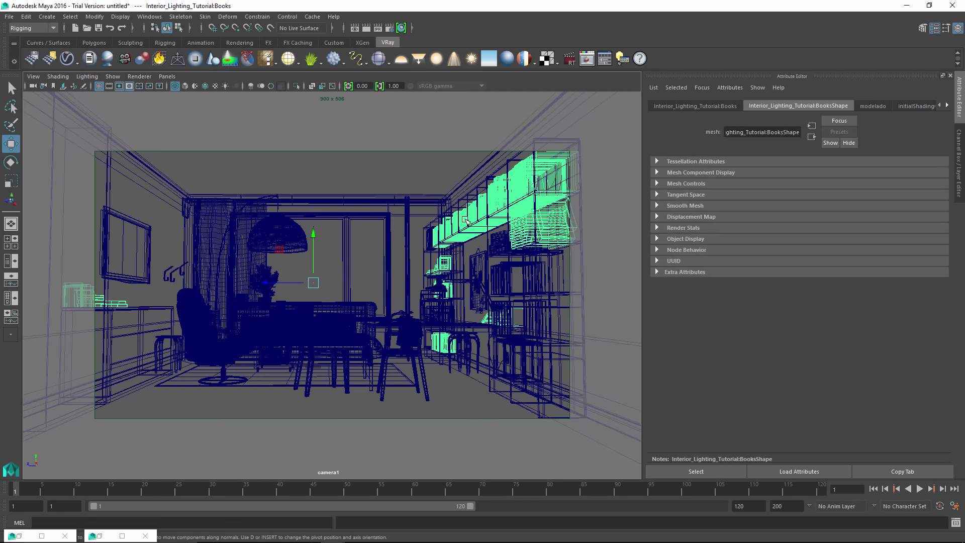
{"action": "left_click", "coordinate": [947, 105]}
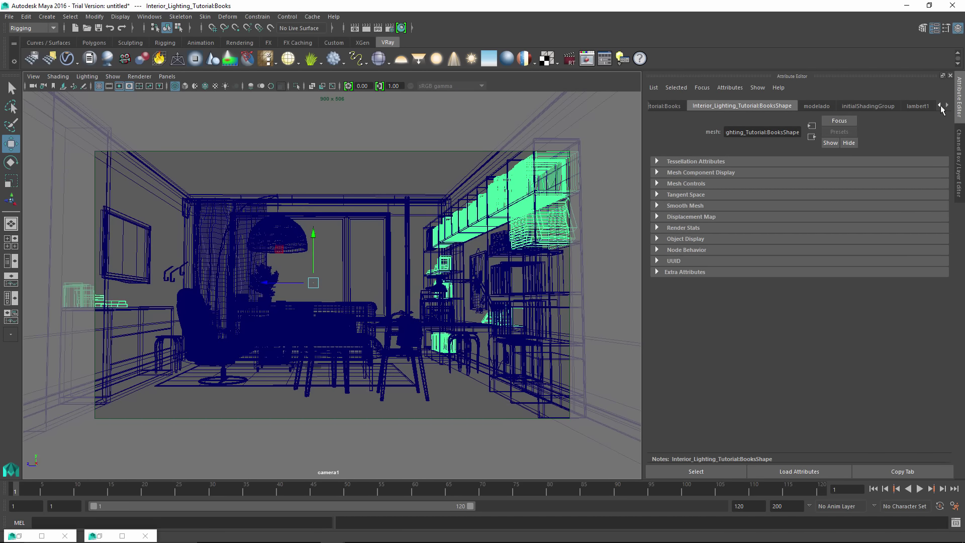
{"action": "left_click", "coordinate": [919, 106]}
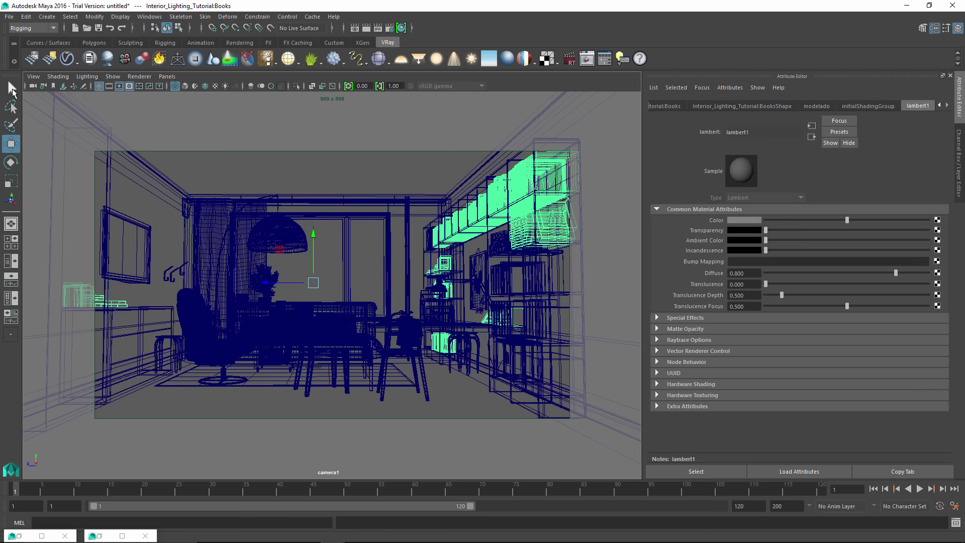
{"action": "key", "text": "q"}
Deselect the books and select all objects on the modelado display layer
{"action": "left_click", "coordinate": [959, 186]}
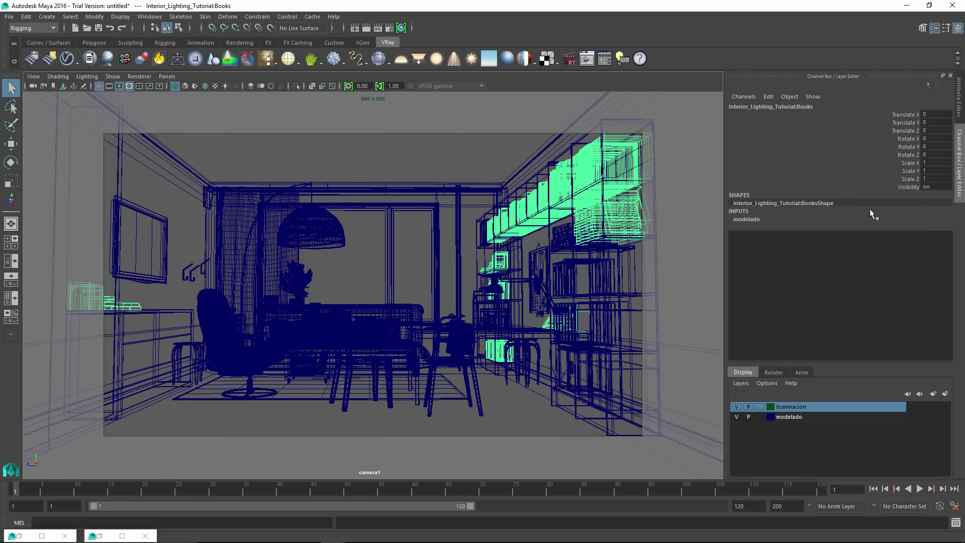
{"action": "left_click", "coordinate": [357, 251]}
{"action": "left_click", "coordinate": [789, 417]}
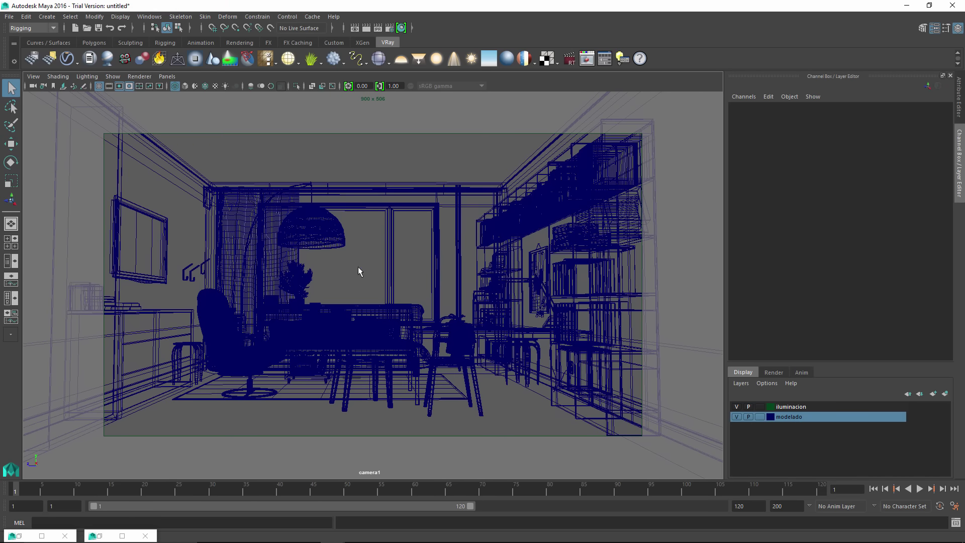
{"action": "right_click", "coordinate": [806, 417]}
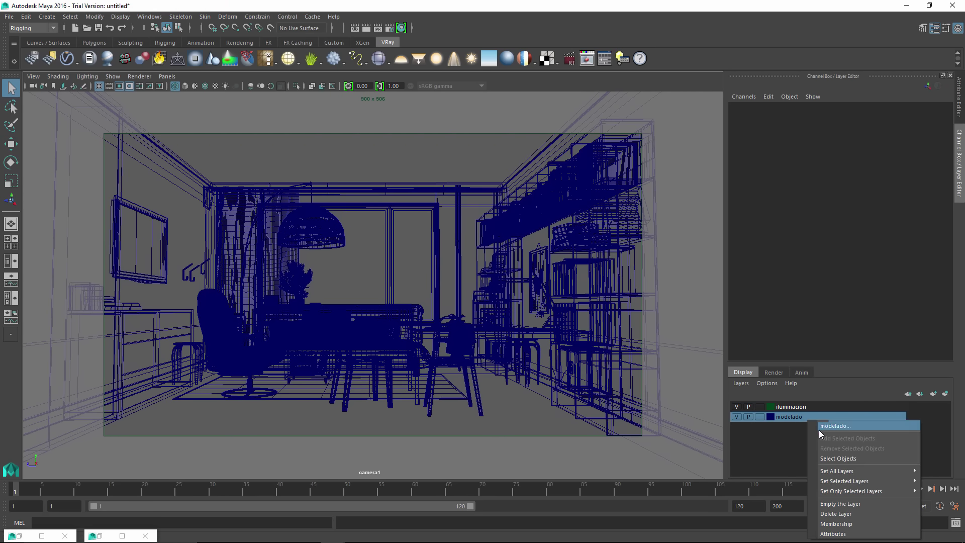
{"action": "left_click", "coordinate": [836, 456]}
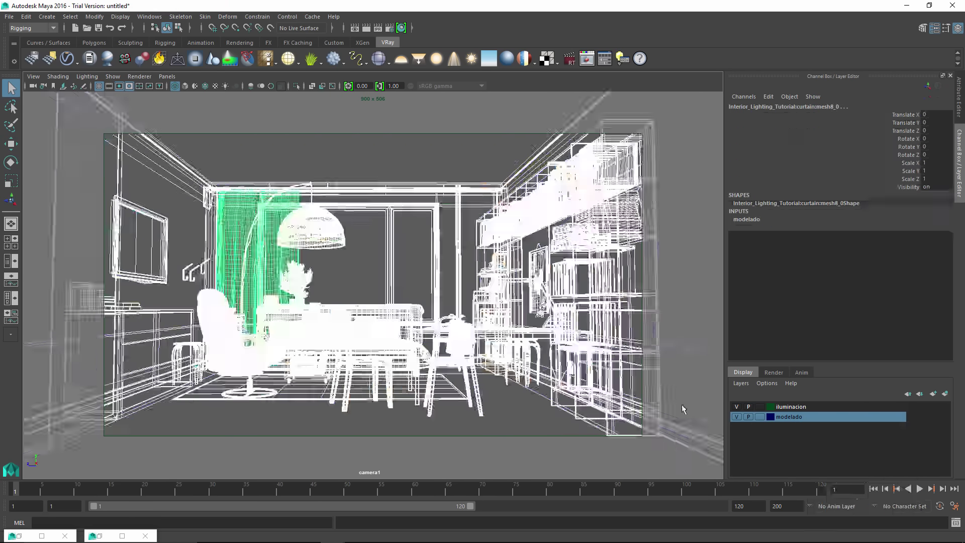
Assign a new VRayMtl to the selected modelado objects
{"action": "right_click", "coordinate": [379, 321]}
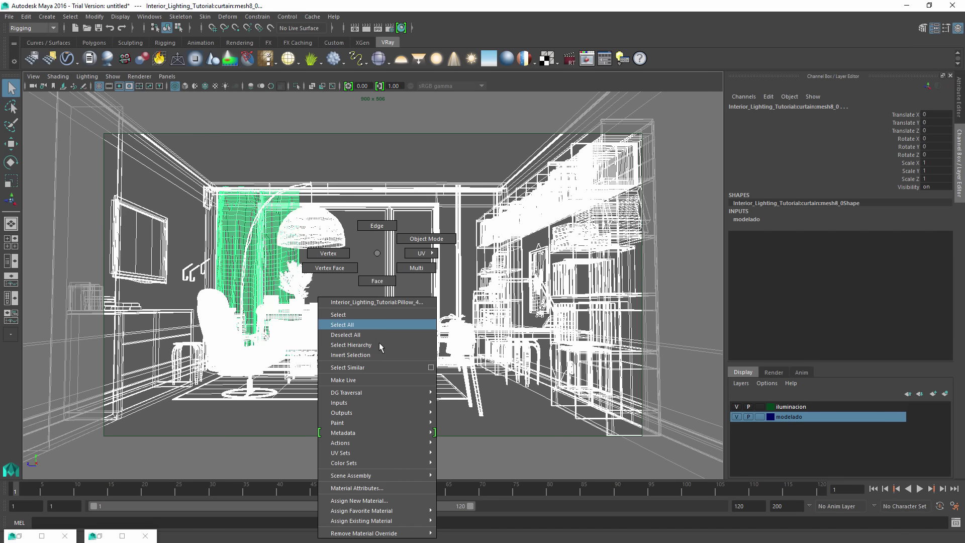
{"action": "left_click", "coordinate": [369, 500]}
{"action": "left_click_drag", "start_coordinate": [384, 194], "coordinate": [420, 113]}
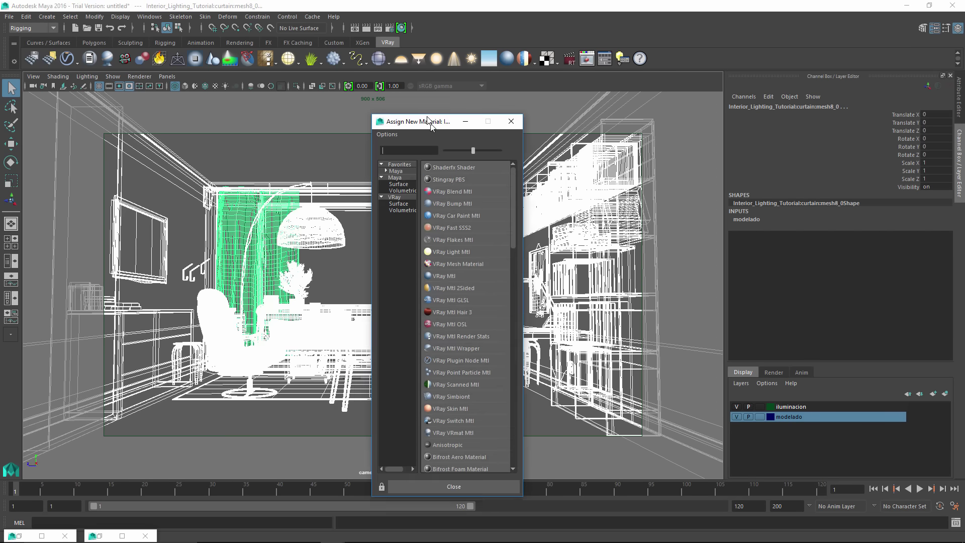
{"action": "left_click", "coordinate": [440, 264]}
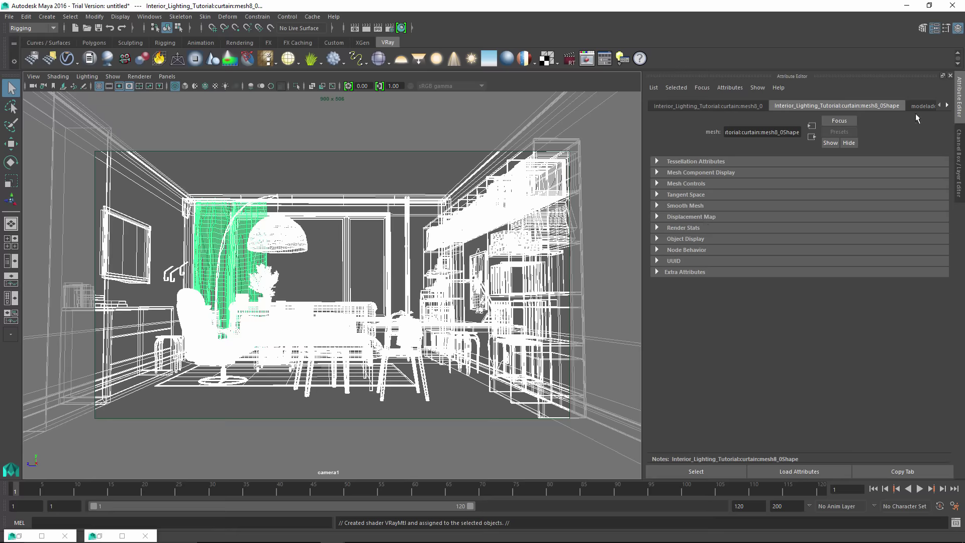
Rename the VRayMtl1 material to 'standard'
{"action": "left_click", "coordinate": [948, 106]}
{"action": "left_click", "coordinate": [917, 105]}
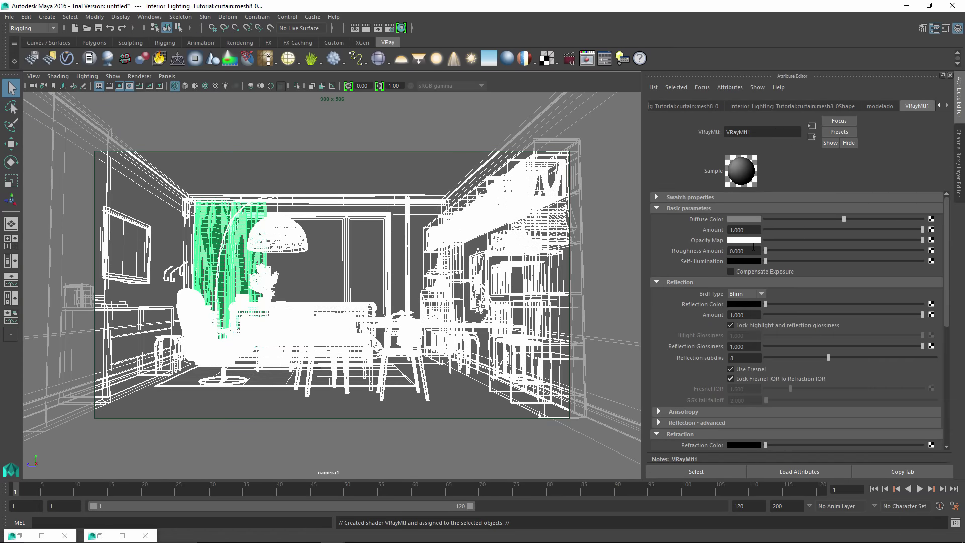
{"action": "left_click_drag", "start_coordinate": [751, 132], "coordinate": [698, 142]}
{"action": "type", "text": "sa"}
{"action": "type", "text": "tanba"}
{"action": "key", "text": "BackSpace"}
{"action": "key", "text": "BackSpace"}
{"action": "key", "text": "BackSpace"}
{"action": "key", "text": "BackSpace"}
{"action": "key", "text": "BackSpace"}
{"action": "type", "text": "ra"}
{"action": "key", "text": "BackSpace"}
{"action": "key", "text": "BackSpace"}
{"action": "type", "text": "tanda"}
{"action": "type", "text": "rd"}
{"action": "key", "text": "Return"}
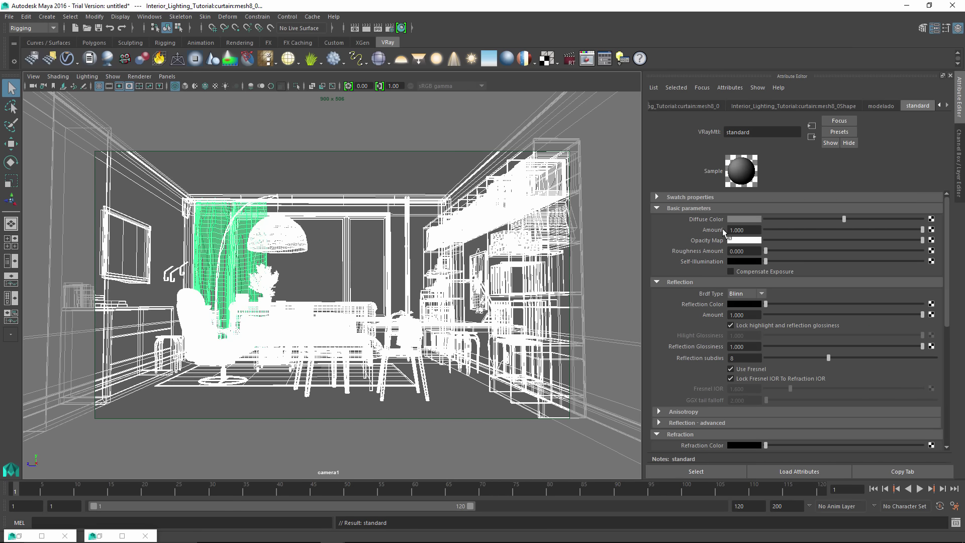
Region-render the right side of the room in the V-Ray frame buffer, then turn region render off
{"action": "left_click", "coordinate": [587, 60]}
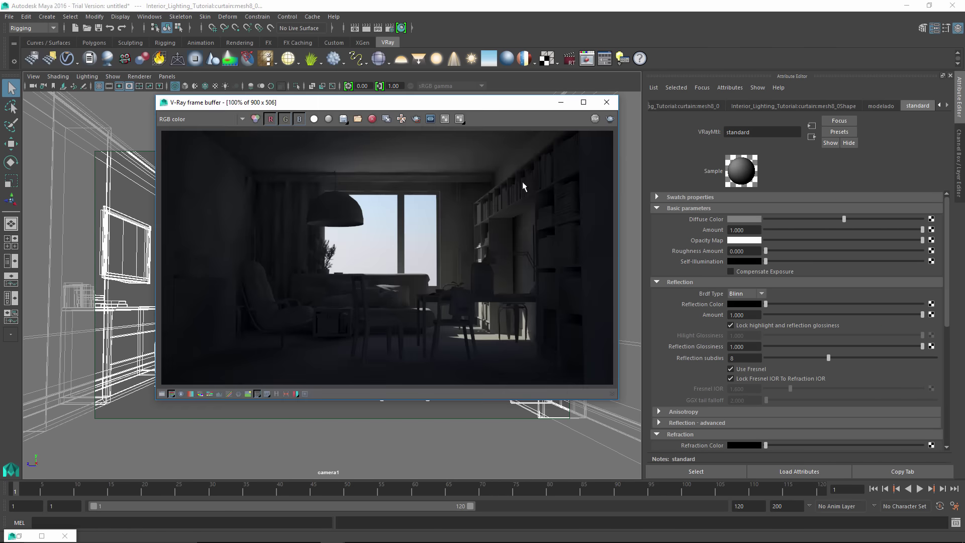
{"action": "left_click_drag", "start_coordinate": [395, 133], "coordinate": [615, 386]}
{"action": "left_click", "coordinate": [611, 119]}
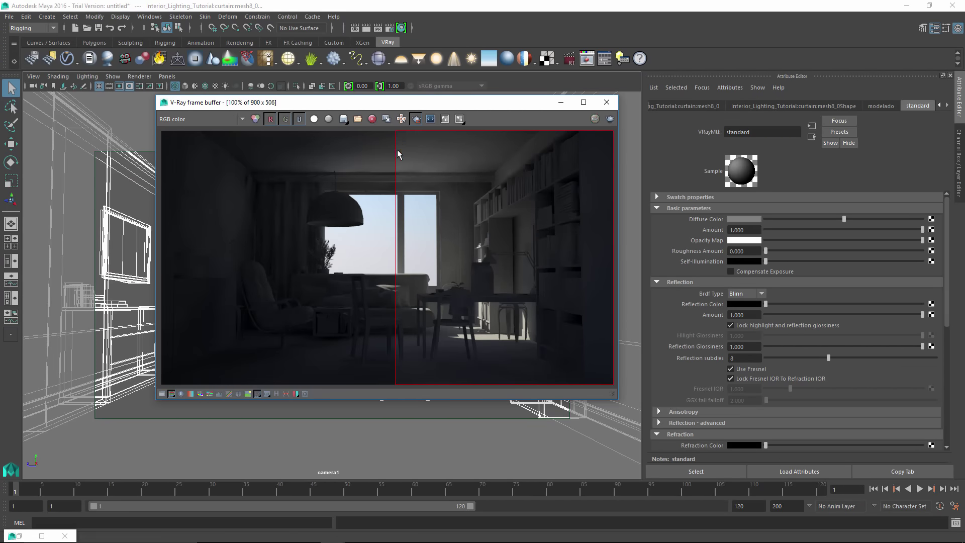
{"action": "left_click", "coordinate": [416, 118]}
{"action": "left_click_drag", "start_coordinate": [470, 109], "coordinate": [437, 110]}
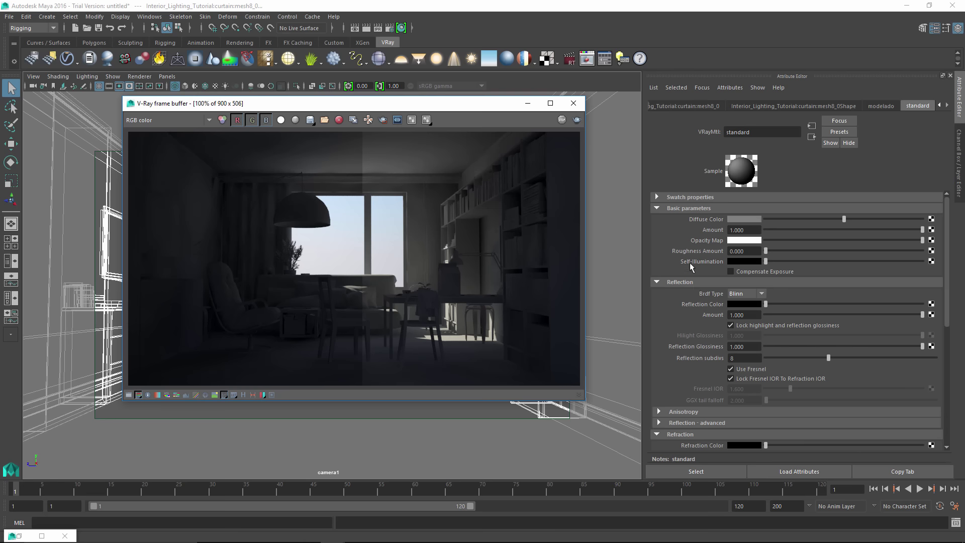
Set the standard material's diffuse colour to RGB 200, 200, 200 (0-255) and render the full room
{"action": "left_click", "coordinate": [752, 220]}
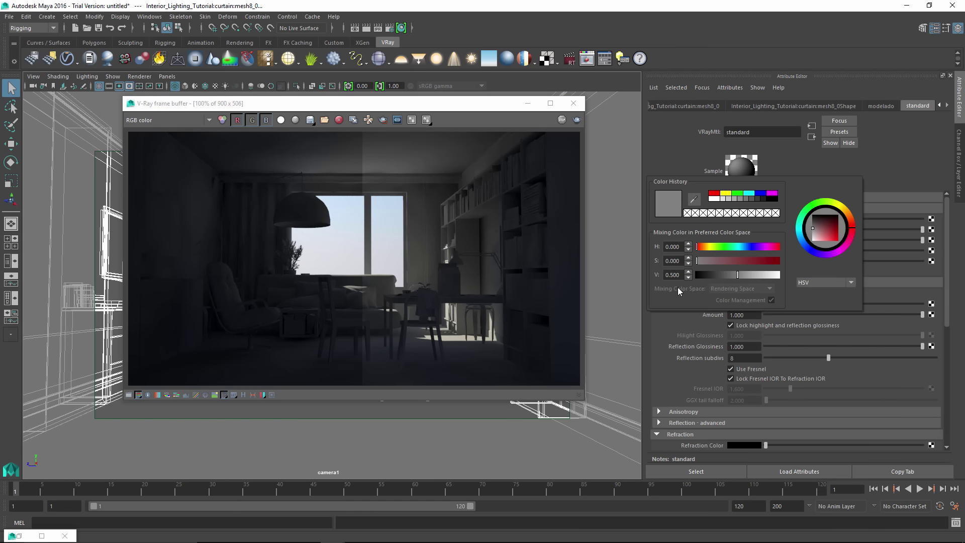
{"action": "left_click", "coordinate": [824, 284]}
{"action": "left_click", "coordinate": [828, 299]}
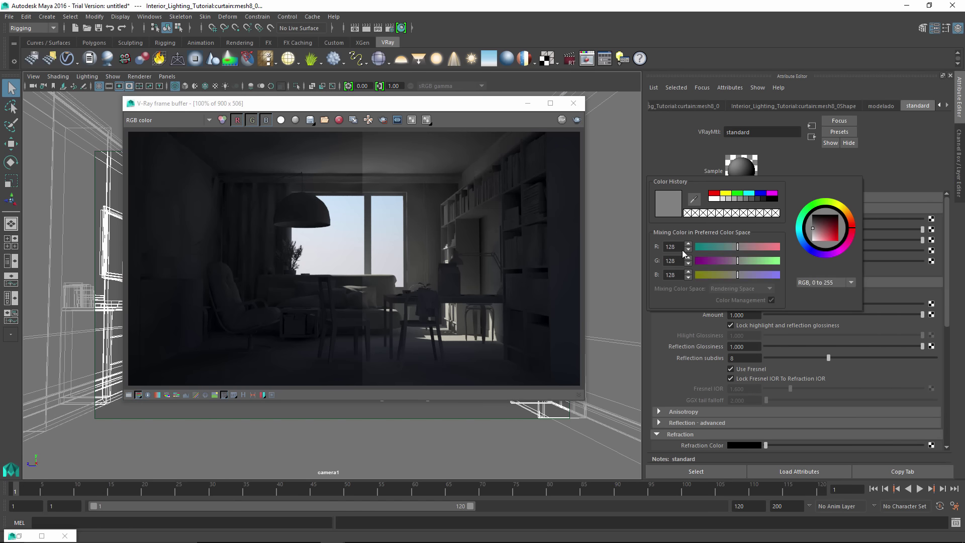
{"action": "left_click", "coordinate": [677, 250]}
{"action": "key", "text": "Tab"}
{"action": "key", "text": "Tab"}
{"action": "key", "text": "Tab"}
{"action": "key", "text": "Tab"}
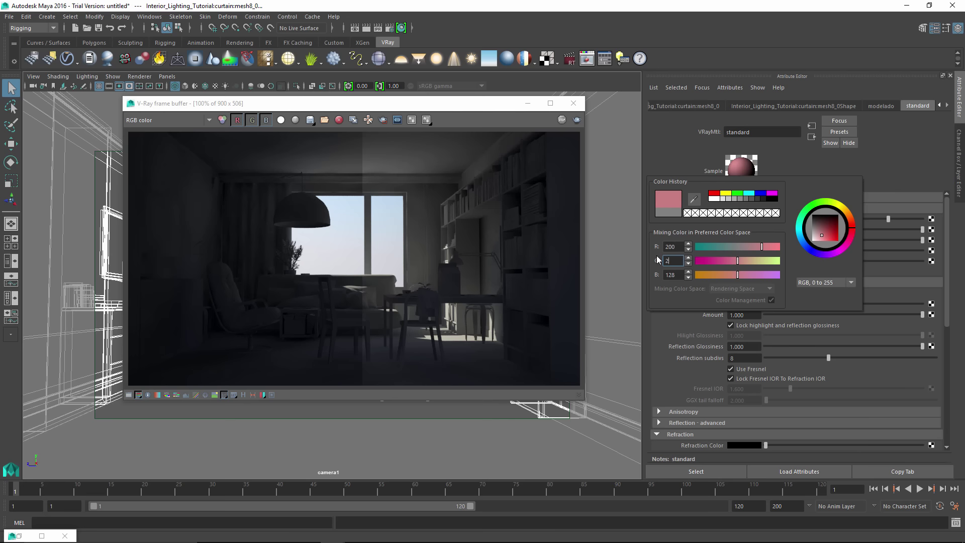
{"action": "key", "text": "Tab"}
{"action": "type", "text": "200"}
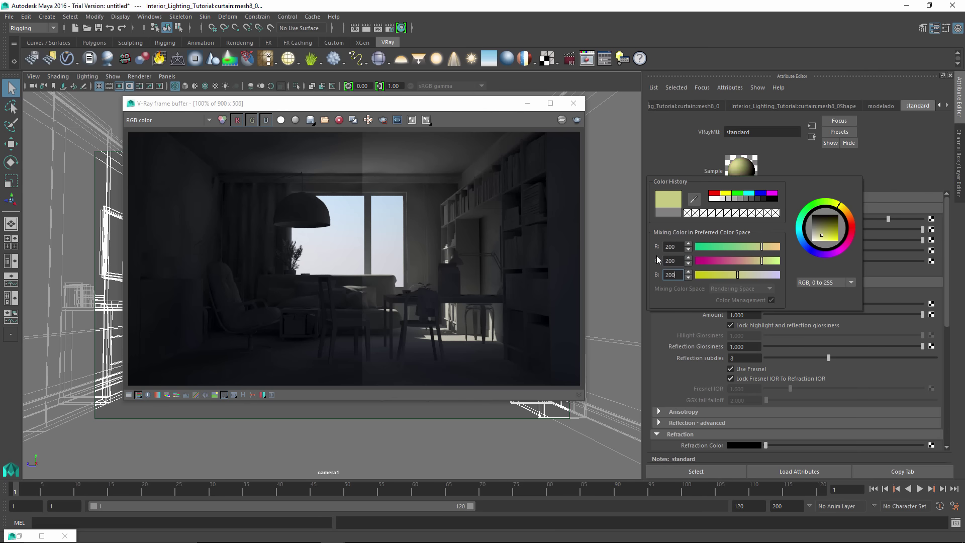
{"action": "key", "text": "Tab"}
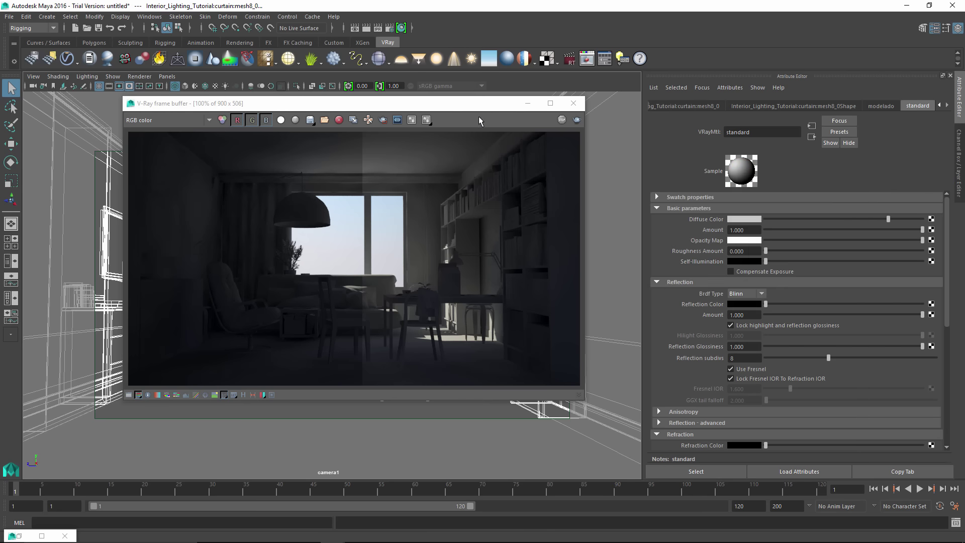
{"action": "left_click", "coordinate": [578, 124]}
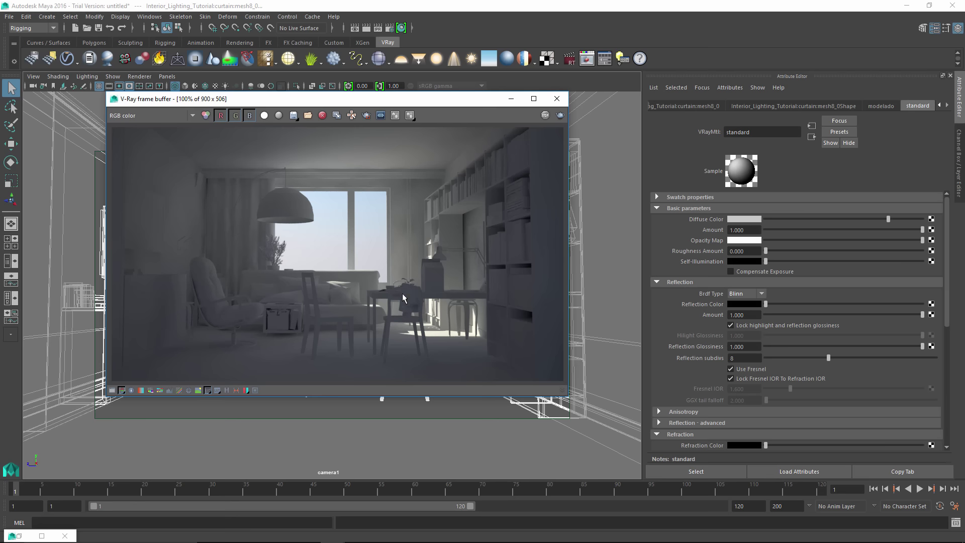
Collapse the Environment and Sun and Sky sections in V-Ray render settings and re-render the room
{"action": "left_click_drag", "start_coordinate": [408, 104], "coordinate": [377, 119]}
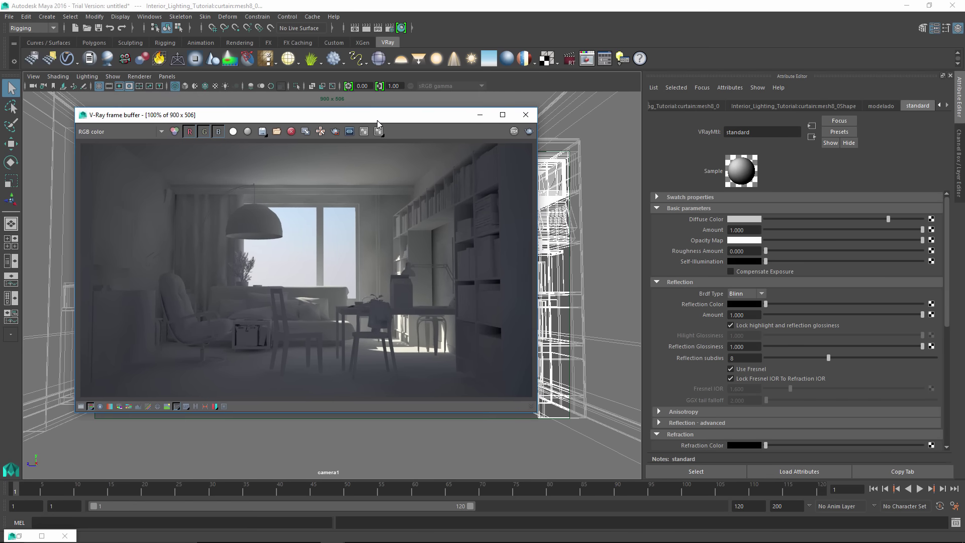
{"action": "left_click", "coordinate": [390, 28]}
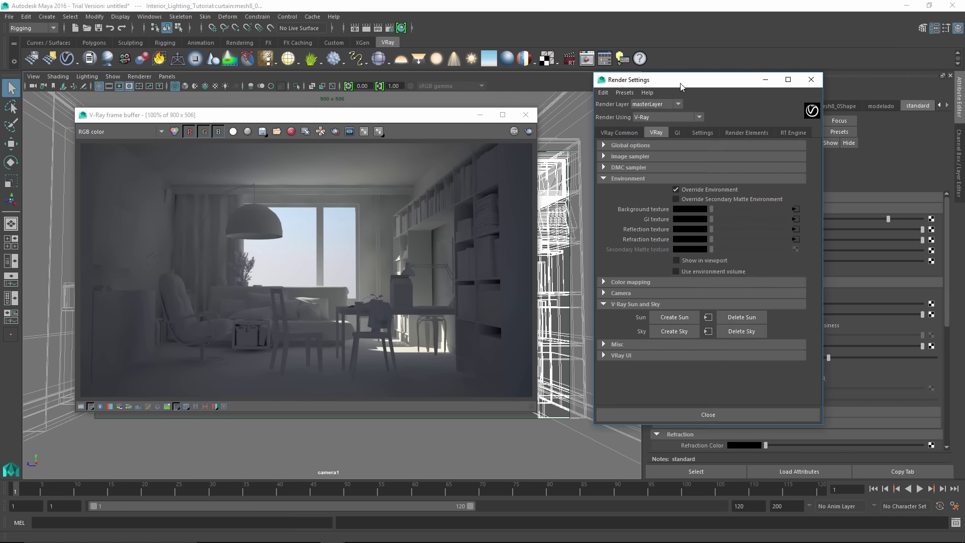
{"action": "left_click_drag", "start_coordinate": [681, 85], "coordinate": [657, 72]}
{"action": "left_click", "coordinate": [599, 165]}
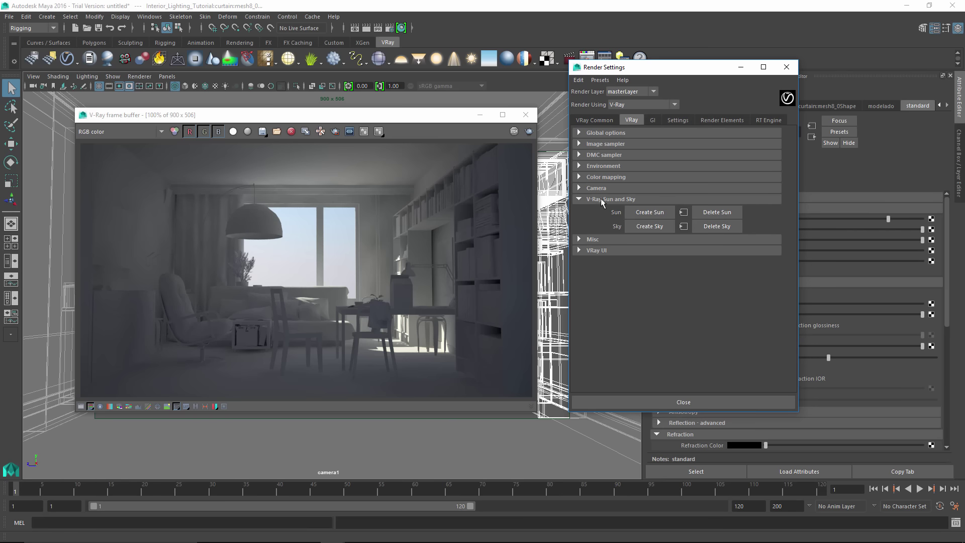
{"action": "left_click", "coordinate": [601, 199]}
{"action": "left_click", "coordinate": [347, 131]}
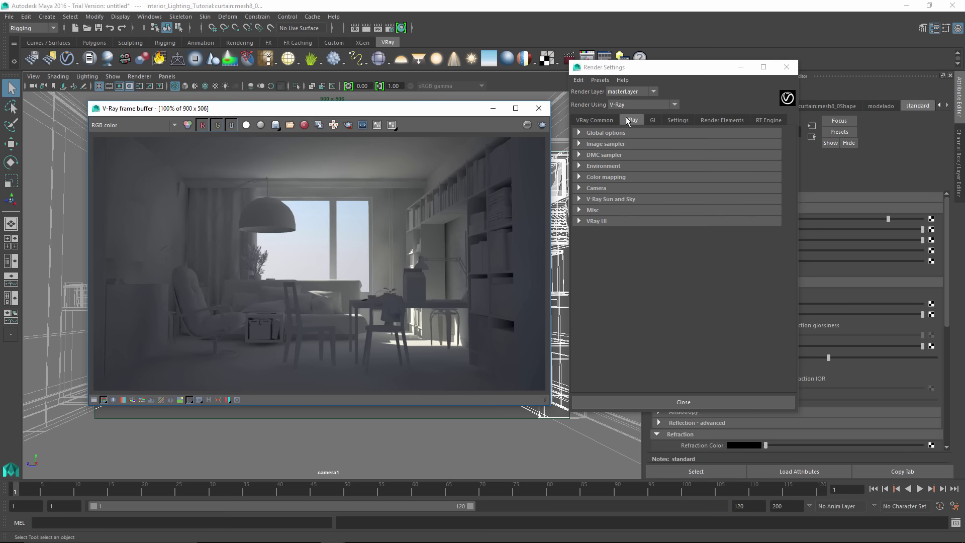
Expand the Color mapping section of the V-Ray render settings
{"action": "left_click_drag", "start_coordinate": [646, 73], "coordinate": [662, 74]}
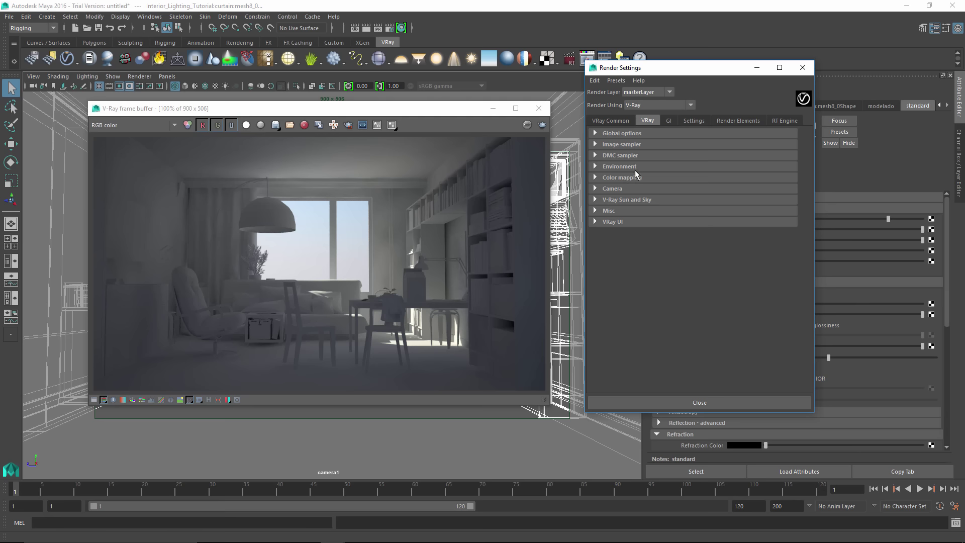
{"action": "left_click_drag", "start_coordinate": [663, 69], "coordinate": [655, 68]}
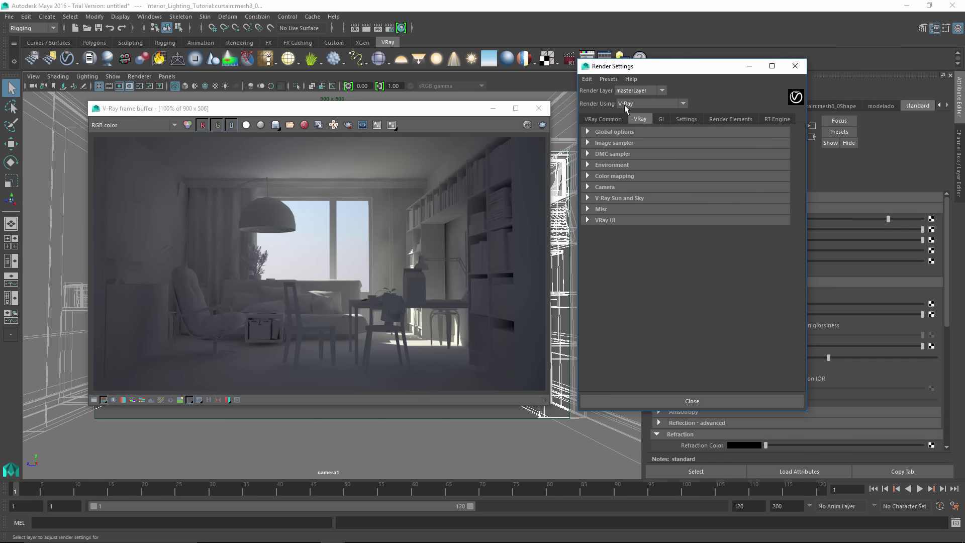
{"action": "left_click", "coordinate": [627, 176]}
Expand advanced colour mapping and enable Linear workflow, with gamma at 2.200
{"action": "left_click", "coordinate": [667, 263]}
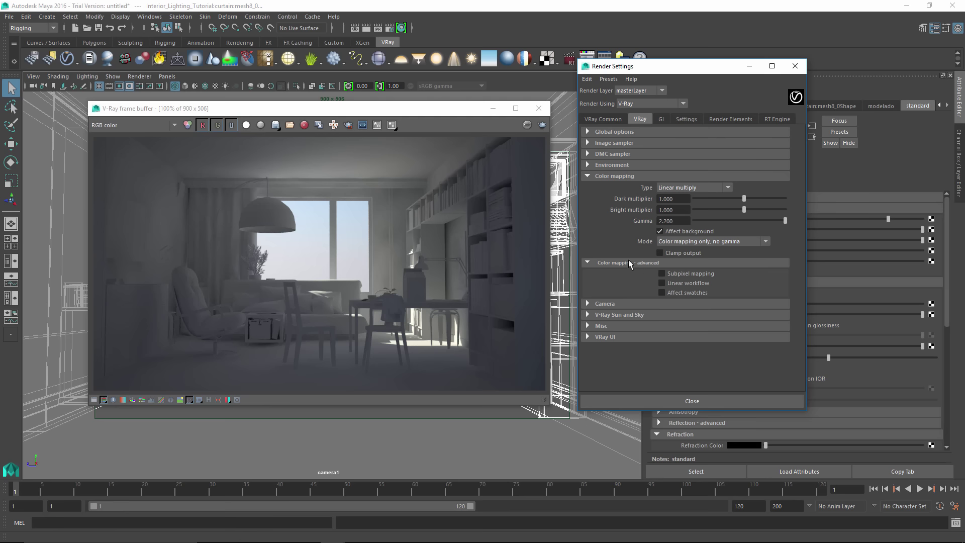
{"action": "left_click_drag", "start_coordinate": [376, 99], "coordinate": [360, 92]}
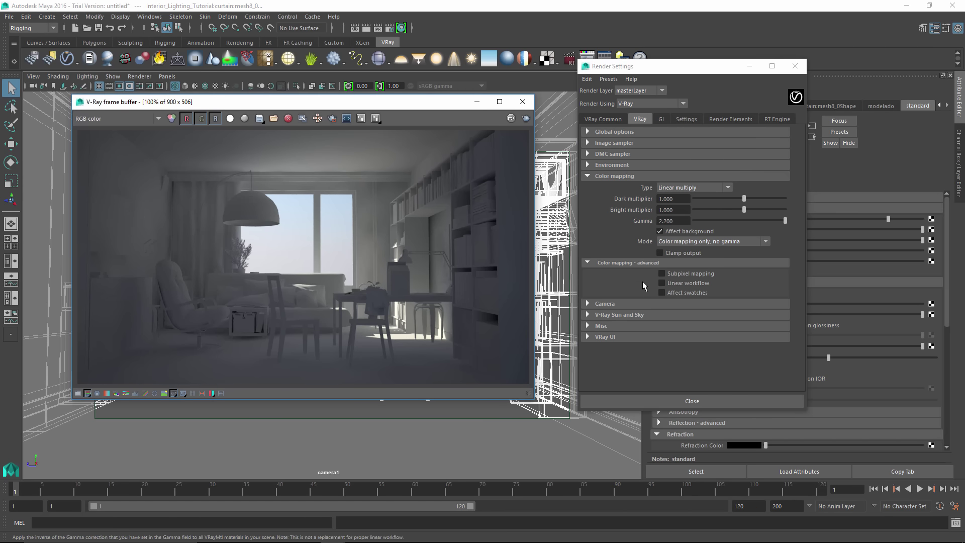
{"action": "left_click", "coordinate": [671, 282]}
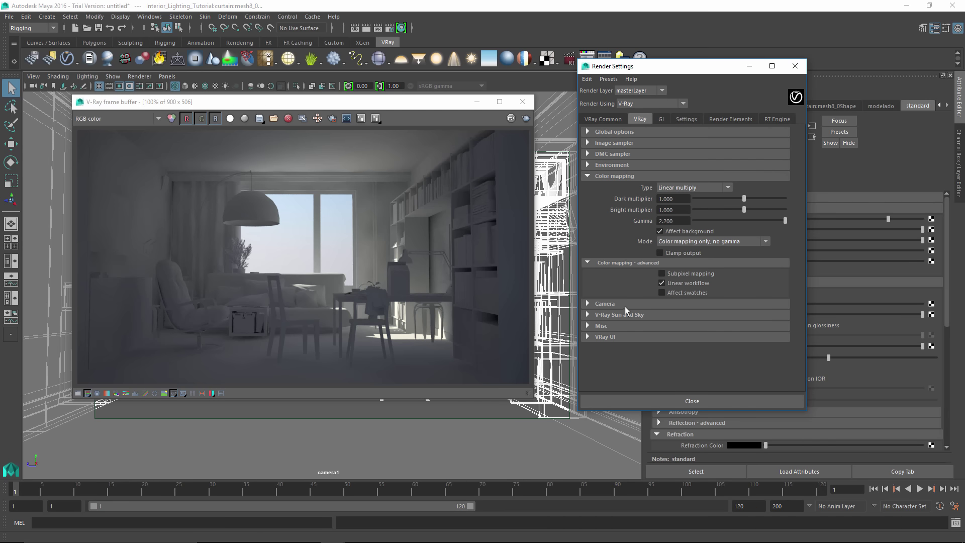
{"action": "mouse_move", "coordinate": [679, 71]}
{"action": "left_mouse_down"}
{"action": "mouse_move", "coordinate": [597, 98]}
{"action": "mouse_move", "coordinate": [640, 87]}
{"action": "left_mouse_up"}
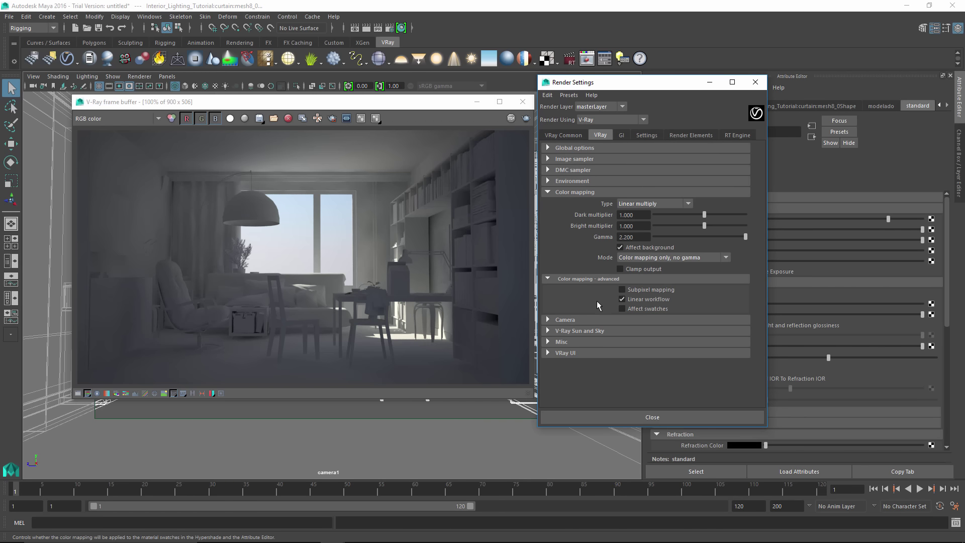
{"action": "left_click_drag", "start_coordinate": [636, 237], "coordinate": [603, 248]}
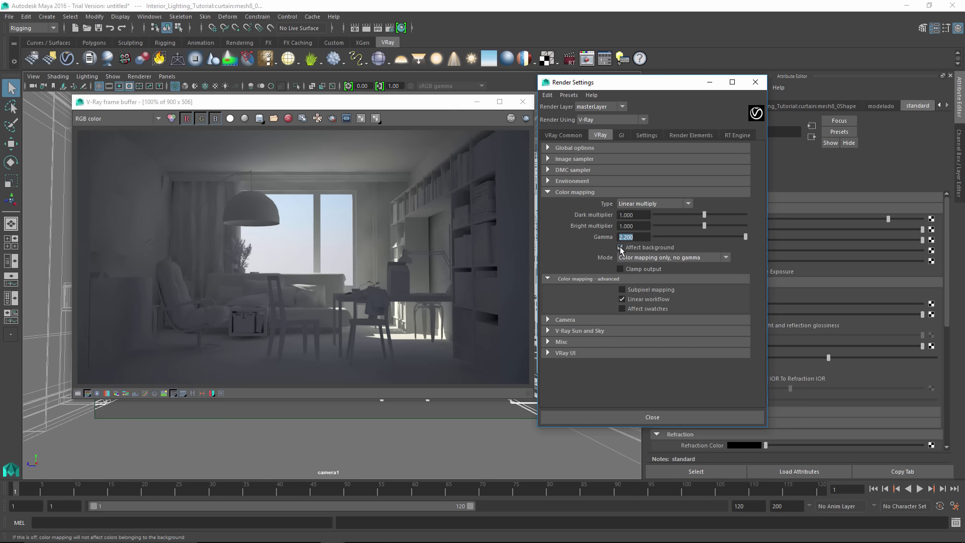
Keep Linear multiply and set the colour mapping mode to Don't affect colors, only adaptation
{"action": "left_click", "coordinate": [648, 204]}
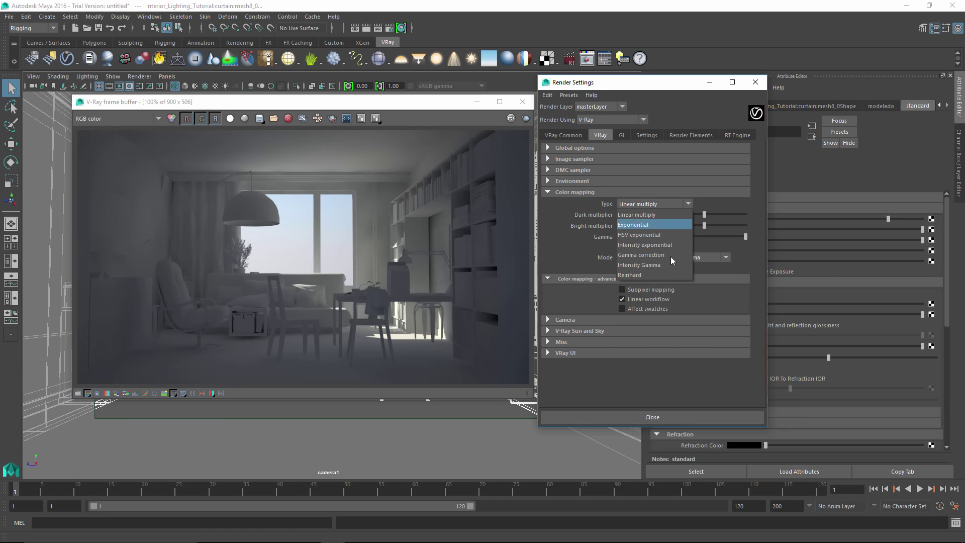
{"action": "left_click", "coordinate": [584, 259]}
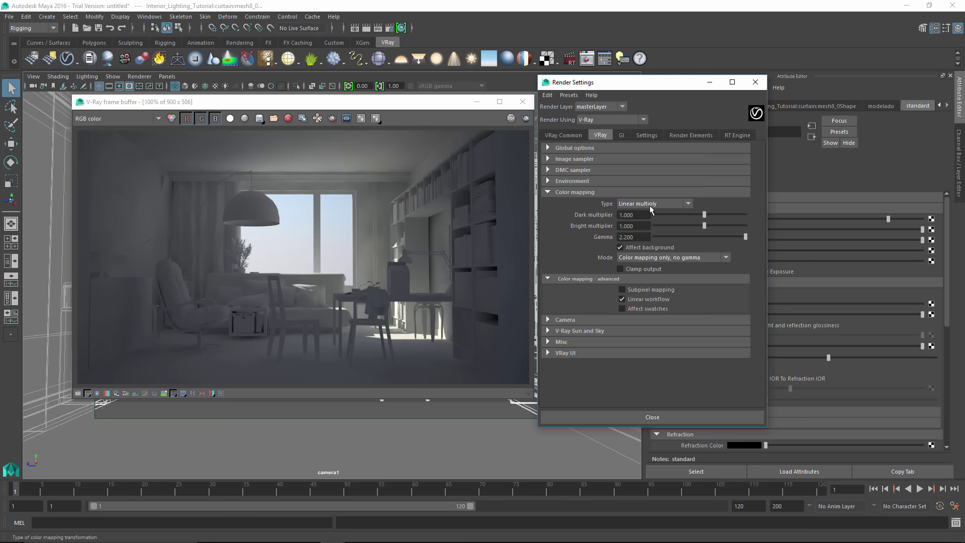
{"action": "left_click", "coordinate": [654, 258]}
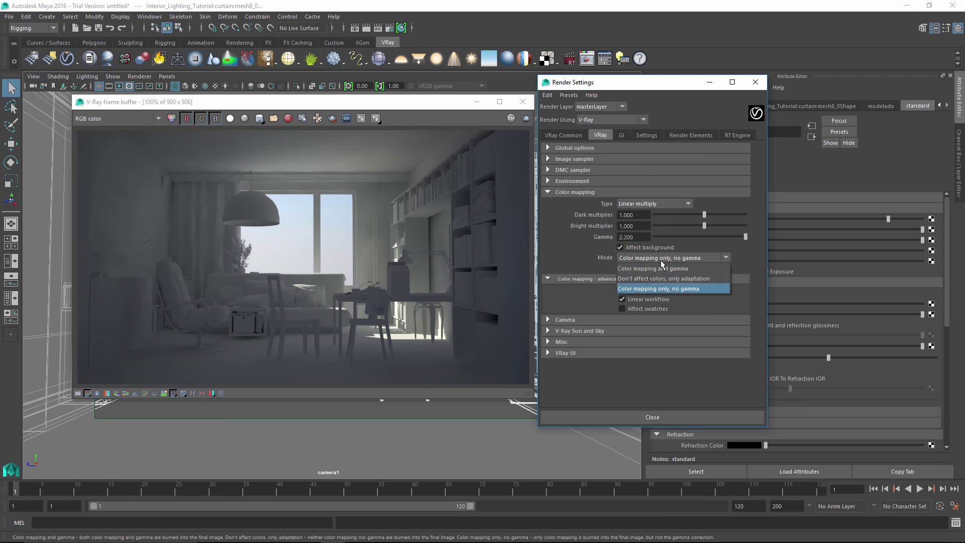
{"action": "left_click", "coordinate": [647, 279]}
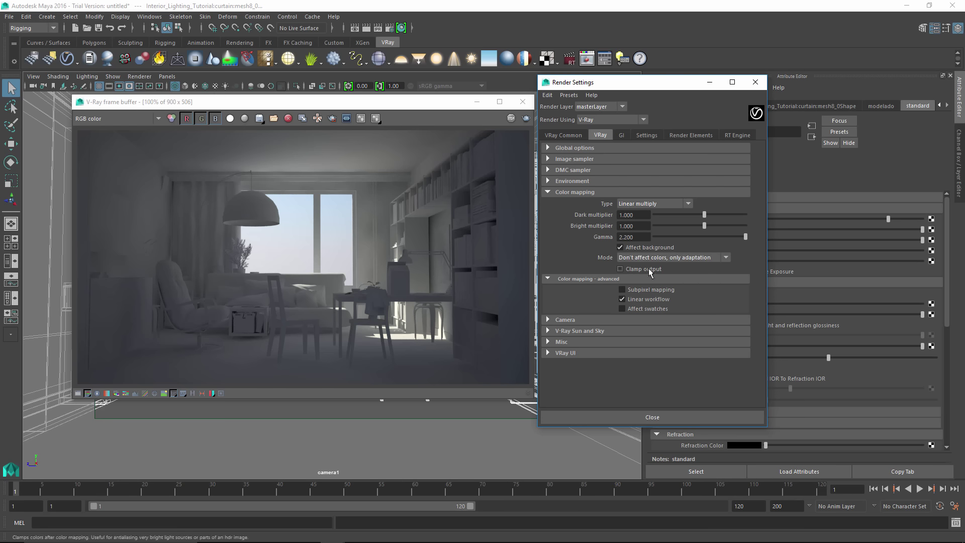
{"action": "left_click", "coordinate": [641, 258]}
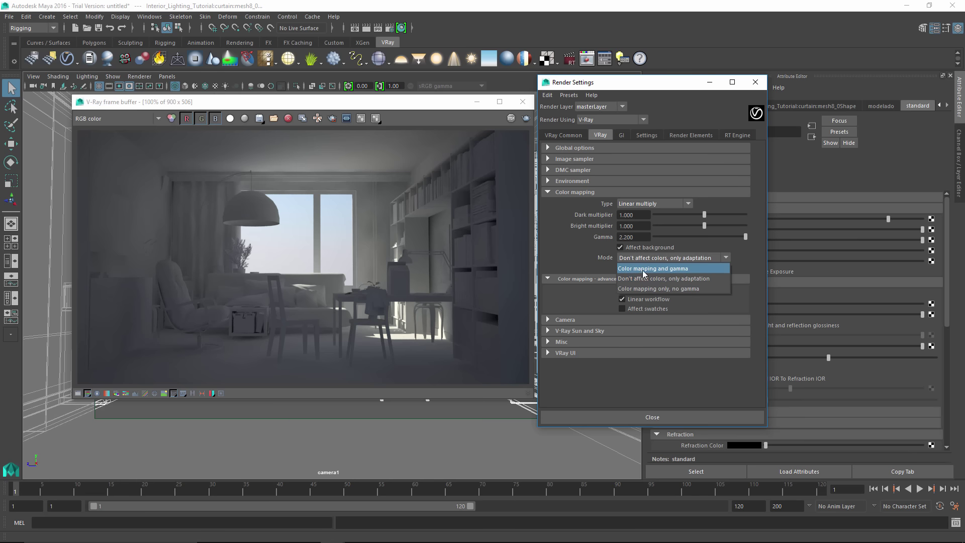
{"action": "left_click", "coordinate": [650, 279]}
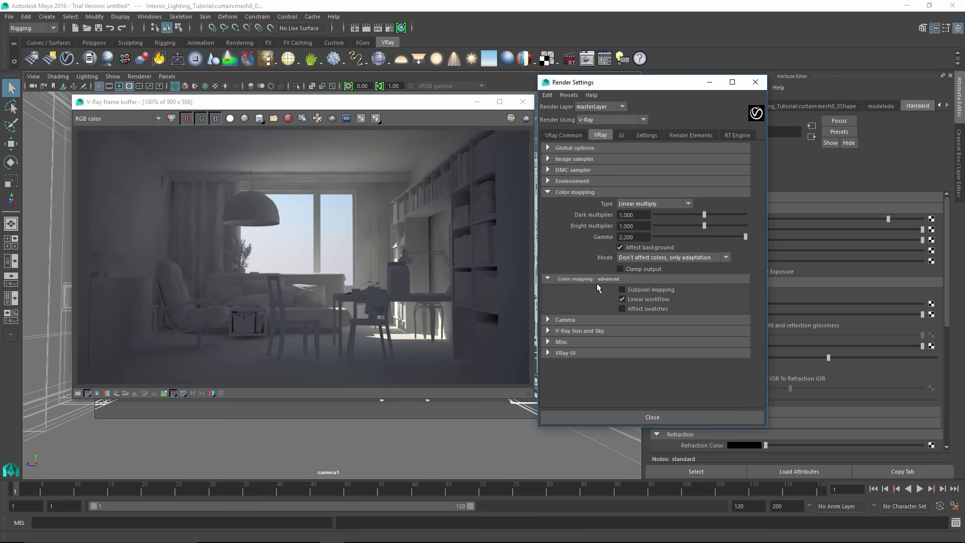
{"action": "left_click_drag", "start_coordinate": [653, 82], "coordinate": [702, 64]}
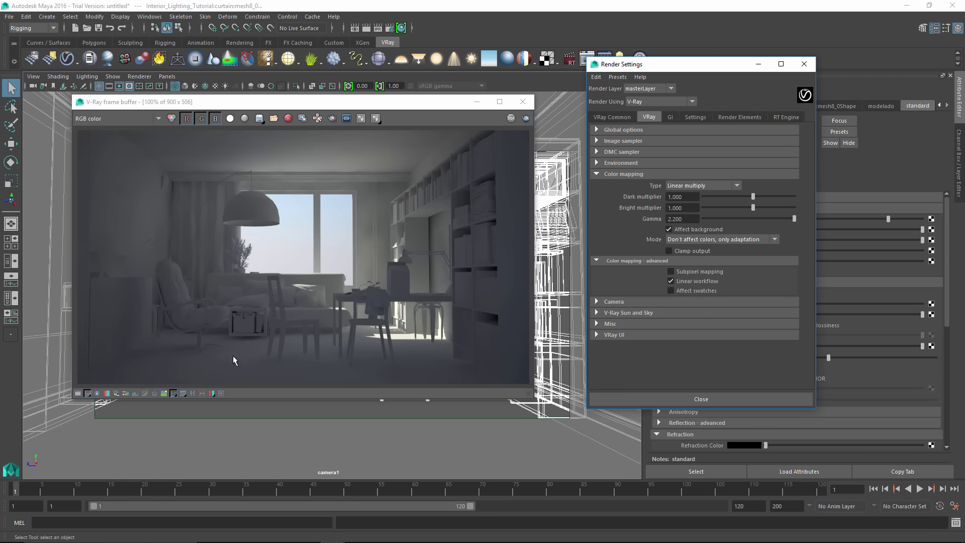
Toggle sRGB display in the frame buffer repeatedly to compare the image, ending with sRGB on
{"action": "left_click_drag", "start_coordinate": [375, 101], "coordinate": [390, 97]}
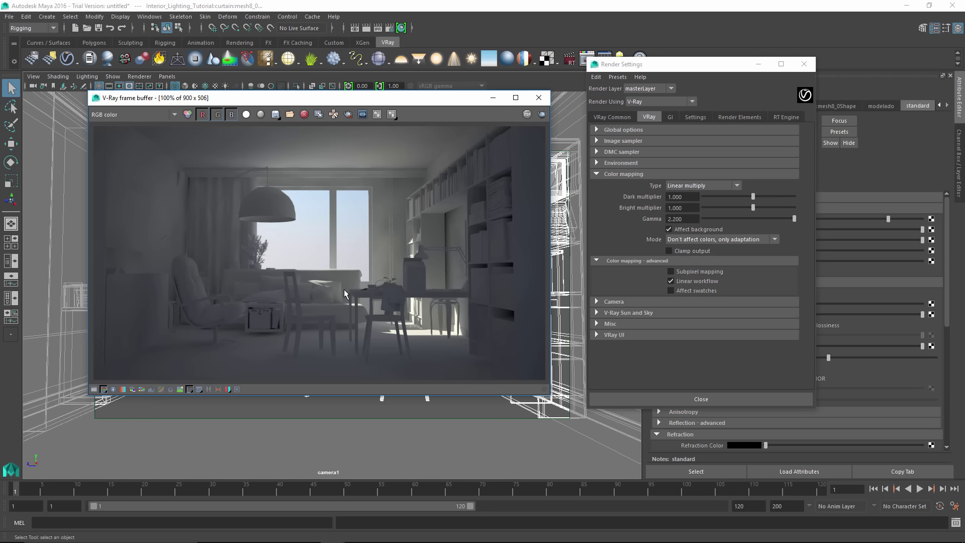
{"action": "left_click", "coordinate": [189, 390]}
{"action": "left_click", "coordinate": [190, 391]}
{"action": "left_click", "coordinate": [190, 391]}
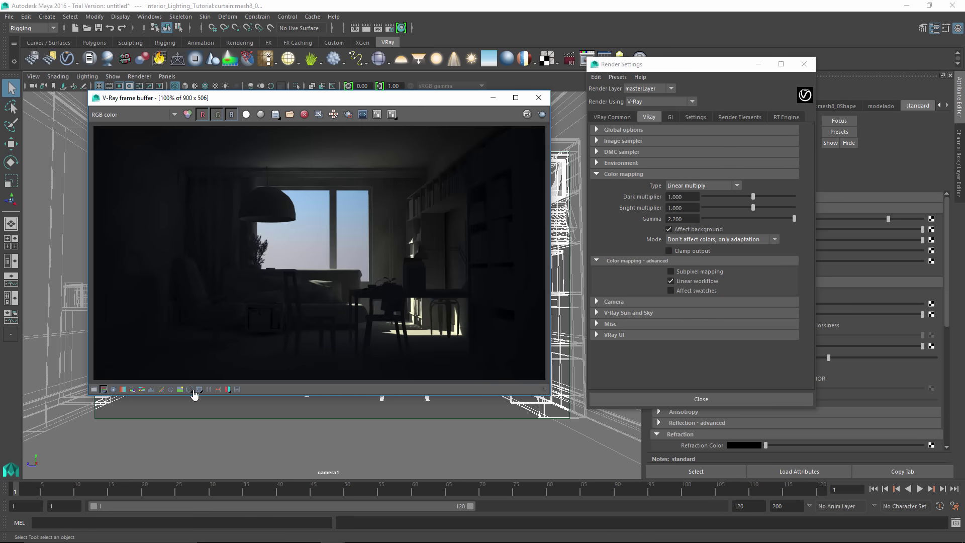
{"action": "left_click", "coordinate": [190, 390]}
{"action": "left_click", "coordinate": [190, 390]}
{"action": "left_click", "coordinate": [190, 391]}
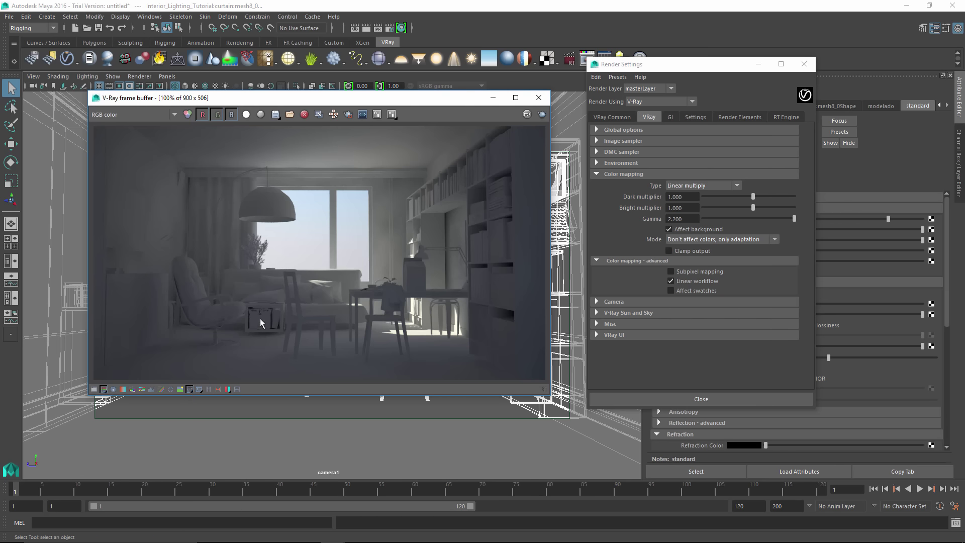
{"action": "left_click", "coordinate": [190, 390]}
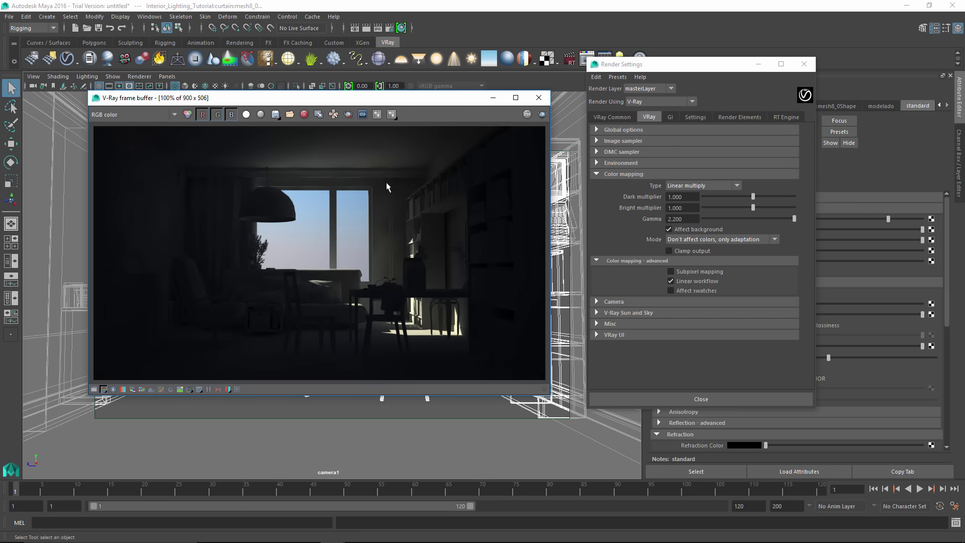
{"action": "left_click", "coordinate": [190, 390]}
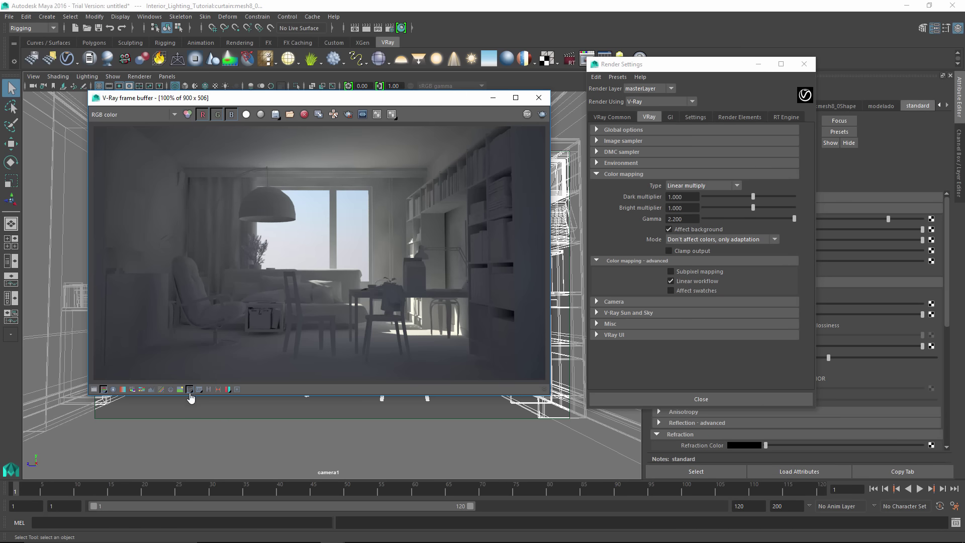
Render the room again with the new colour mapping
{"action": "left_click_drag", "start_coordinate": [372, 104], "coordinate": [358, 113]}
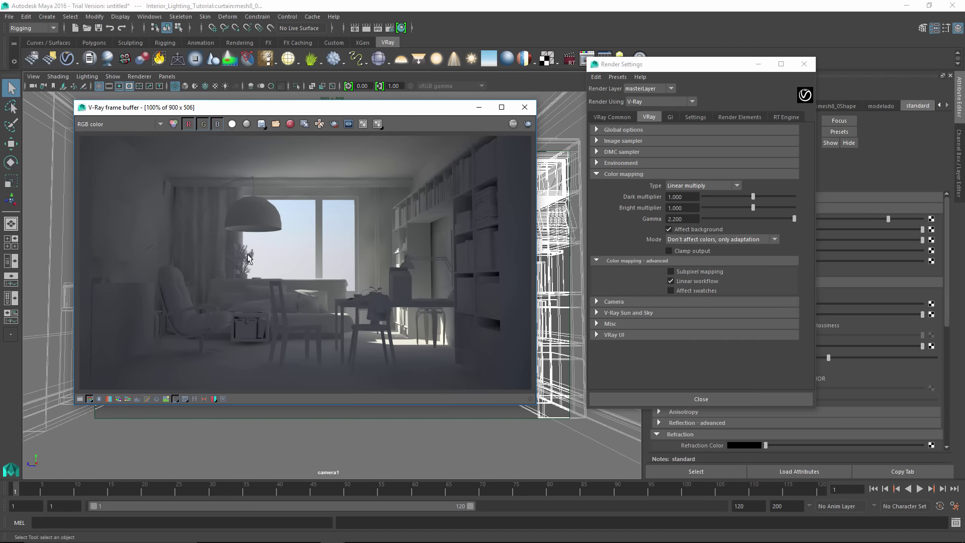
{"action": "left_click_drag", "start_coordinate": [374, 113], "coordinate": [431, 108]}
{"action": "left_click", "coordinate": [534, 121]}
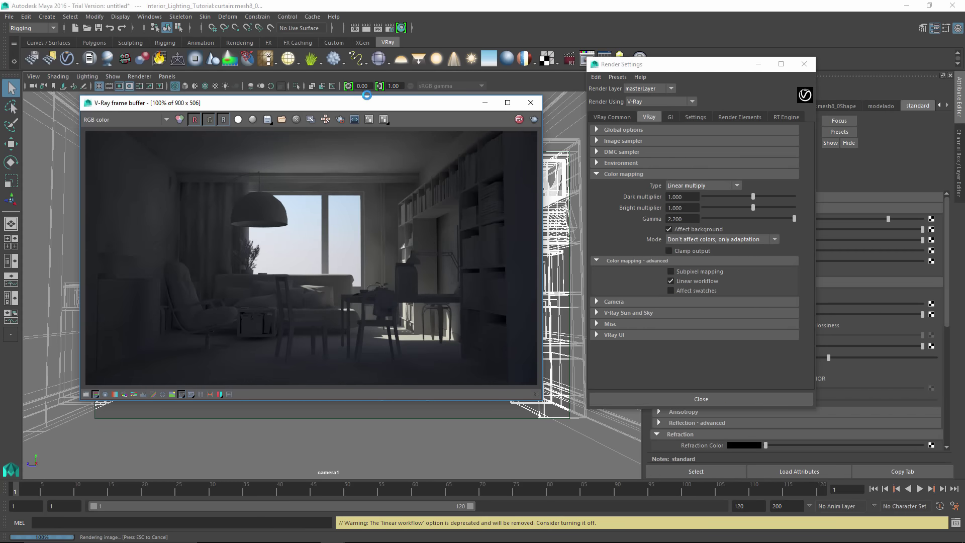
Compare the finished render with sRGB display off and on, then close Render Settings
{"action": "left_click_drag", "start_coordinate": [365, 96], "coordinate": [390, 85]}
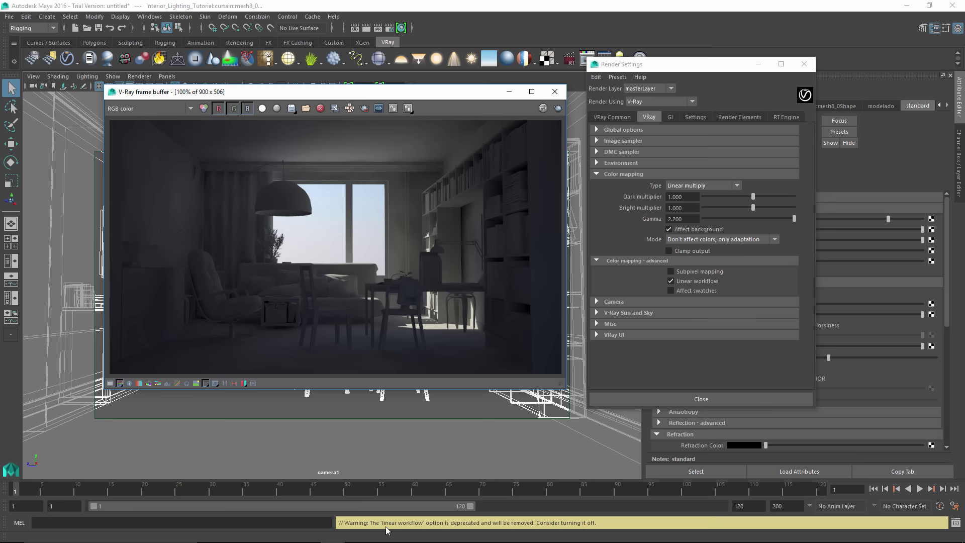
{"action": "left_click_drag", "start_coordinate": [362, 96], "coordinate": [382, 99]}
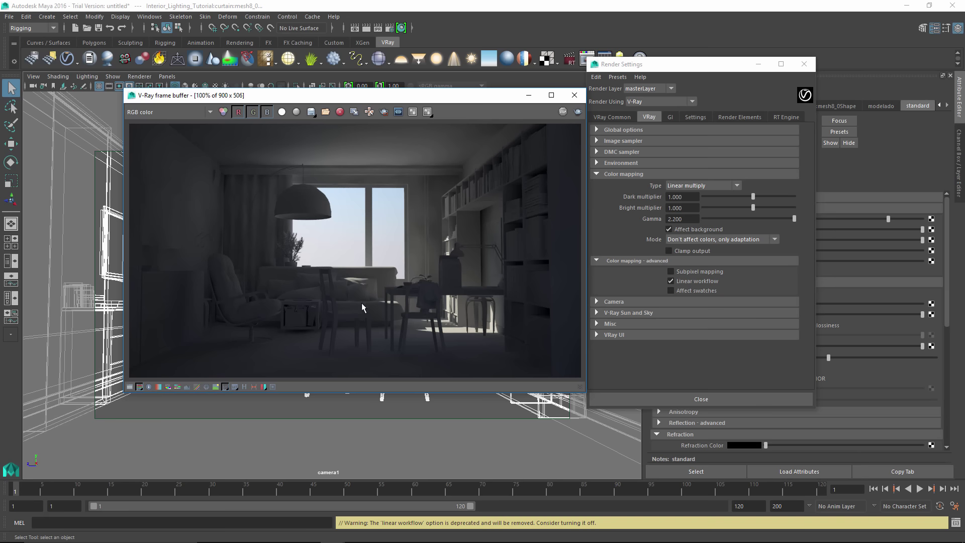
{"action": "left_click_drag", "start_coordinate": [480, 96], "coordinate": [455, 98]}
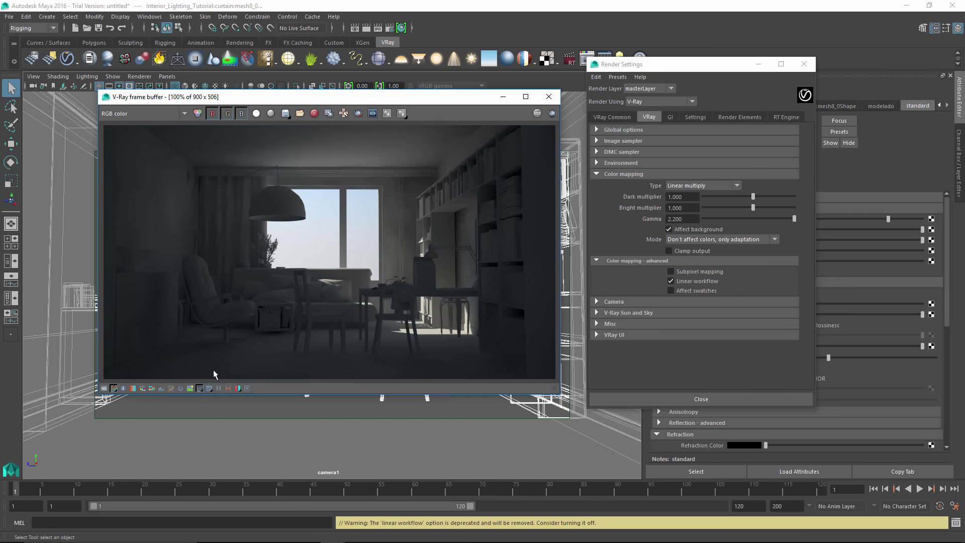
{"action": "left_click", "coordinate": [200, 388]}
{"action": "left_click", "coordinate": [198, 388]}
{"action": "left_click", "coordinate": [804, 64]}
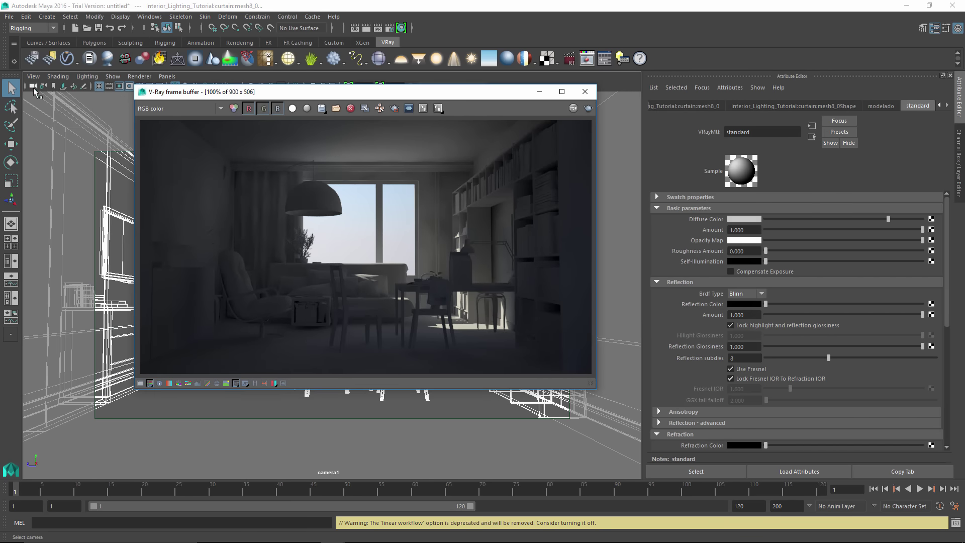
Select camera1, disable its vignetting, and set its ISO to 300
{"action": "left_click", "coordinate": [34, 86]}
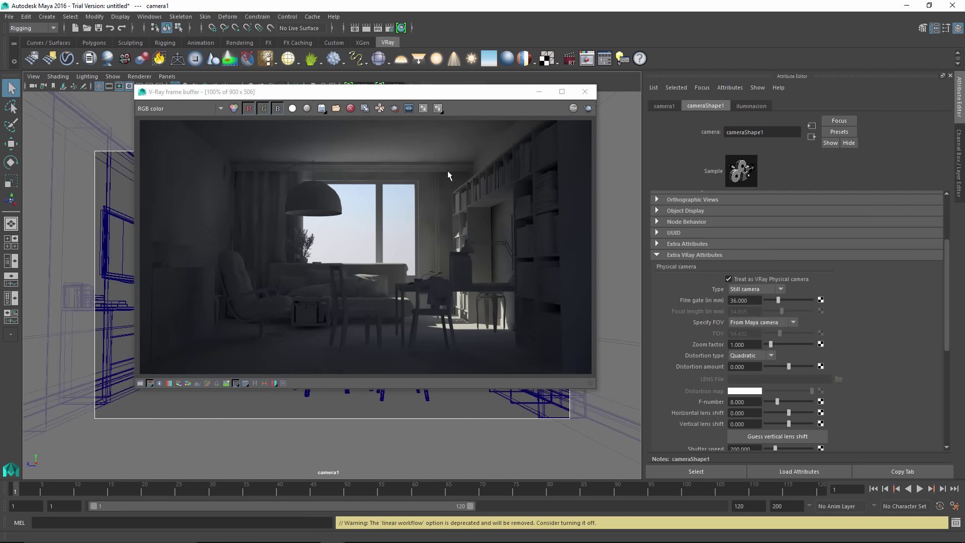
{"action": "left_click_drag", "start_coordinate": [950, 275], "coordinate": [936, 365]}
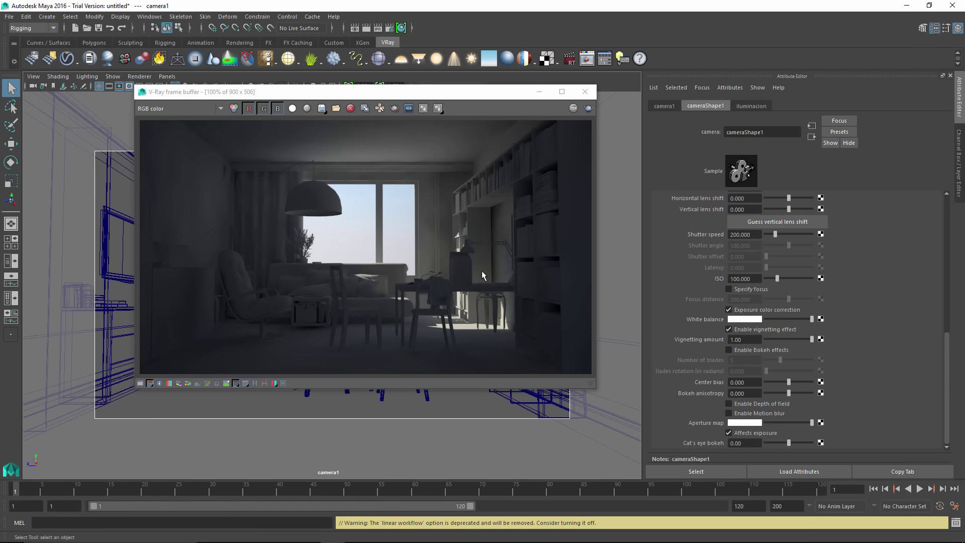
{"action": "left_click", "coordinate": [729, 331]}
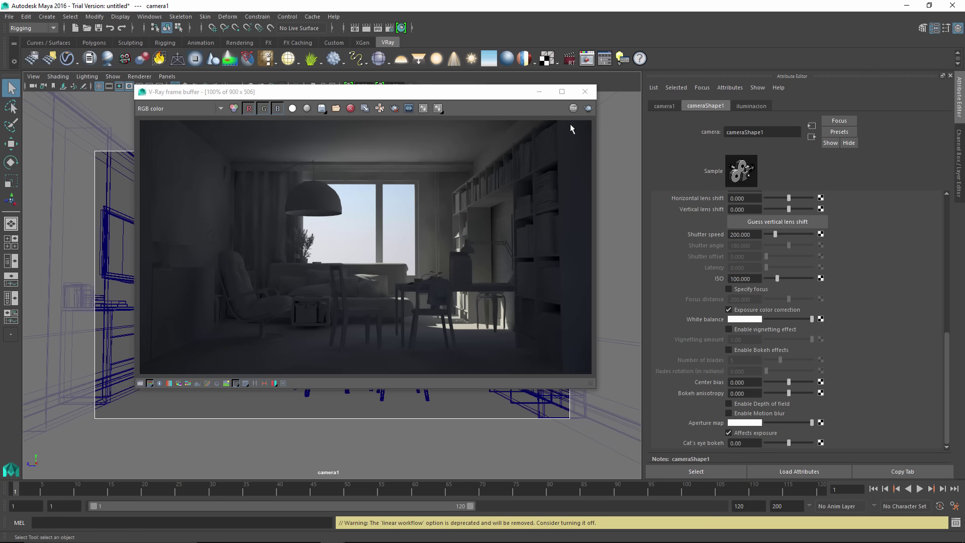
{"action": "left_click", "coordinate": [744, 279]}
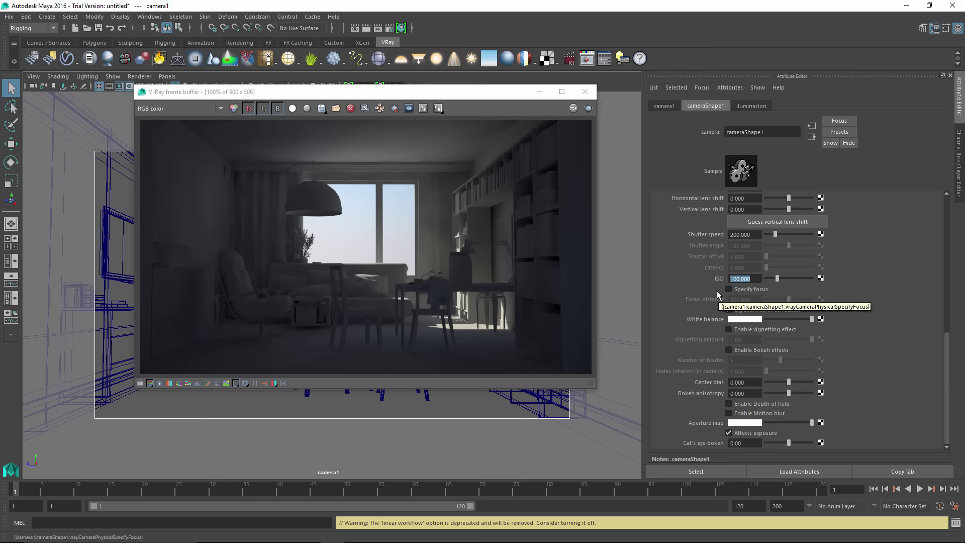
{"action": "type", "text": "300"}
{"action": "key", "text": "Return"}
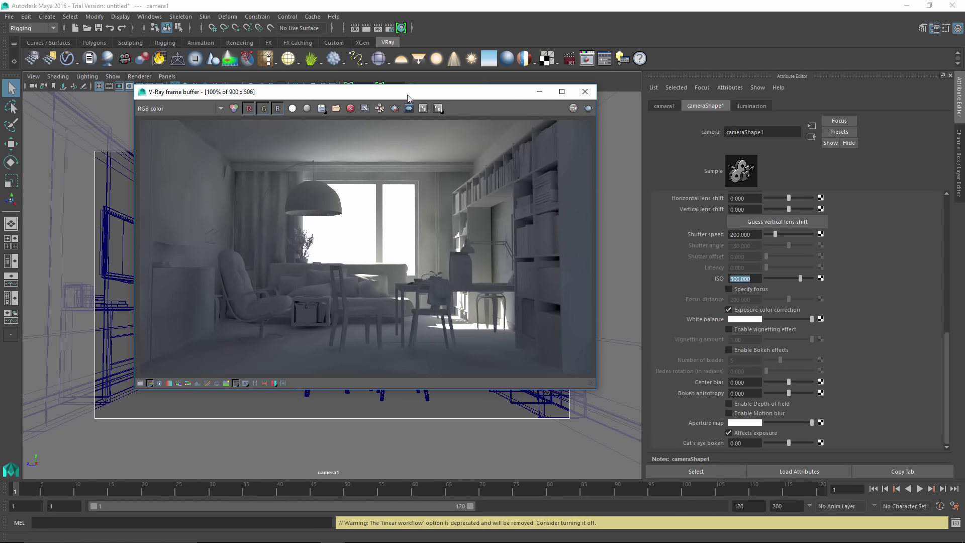
{"action": "left_click_drag", "start_coordinate": [410, 99], "coordinate": [415, 112]}
Minimize the frame buffer and switch the viewport to the persp camera
{"action": "left_click", "coordinate": [544, 105]}
{"action": "left_click", "coordinate": [168, 76]}
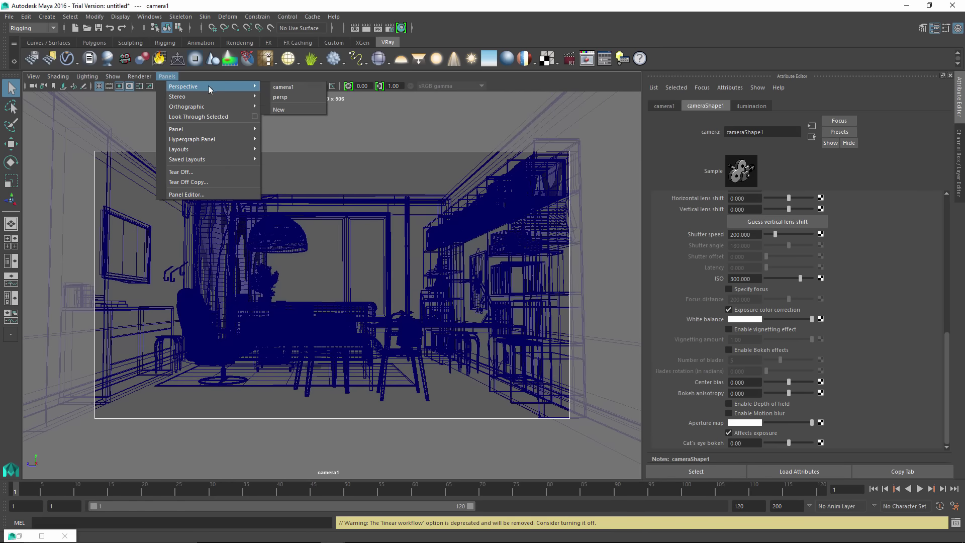
{"action": "left_click", "coordinate": [282, 98]}
{"action": "left_click_drag", "start_coordinate": [395, 294], "coordinate": [457, 321], "text": "alt"}
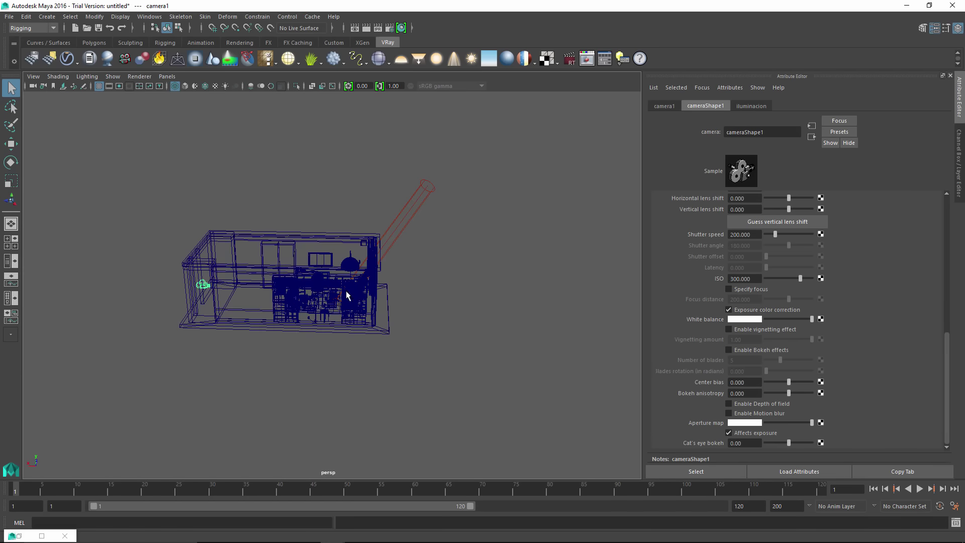
Select the VRay sun to show its VRaySunShape1 attributes
{"action": "left_click", "coordinate": [475, 289]}
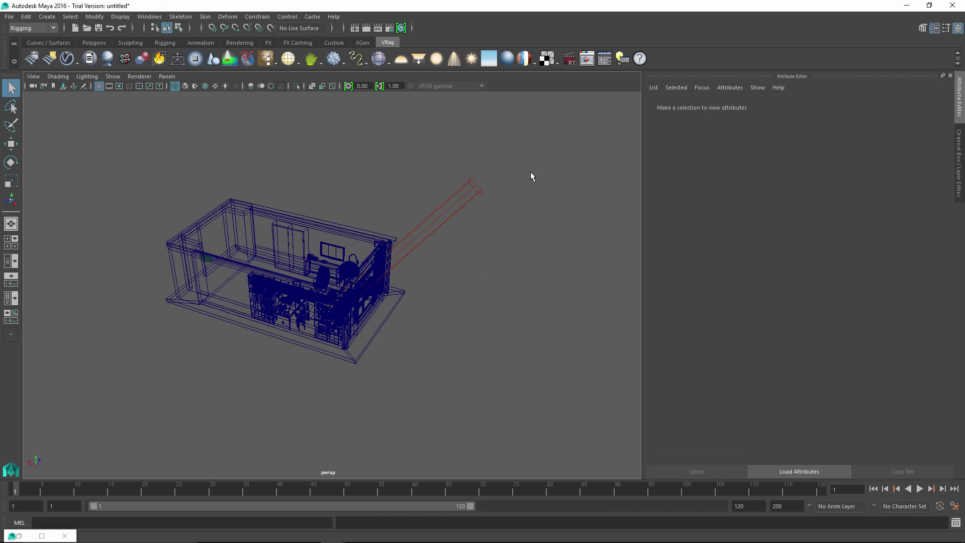
{"action": "left_click_drag", "start_coordinate": [530, 171], "coordinate": [481, 278]}
{"action": "scroll", "coordinate": [433, 327], "scroll_direction": "up", "scroll_amount": 2}
{"action": "mouse_move", "coordinate": [494, 318]}
{"action": "left_mouse_down", "text": "alt"}
{"action": "mouse_move", "coordinate": [438, 327]}
{"action": "mouse_move", "coordinate": [401, 317]}
{"action": "mouse_move", "coordinate": [450, 334]}
{"action": "mouse_move", "coordinate": [416, 334]}
{"action": "mouse_move", "coordinate": [451, 306]}
{"action": "left_mouse_up", "text": "alt"}
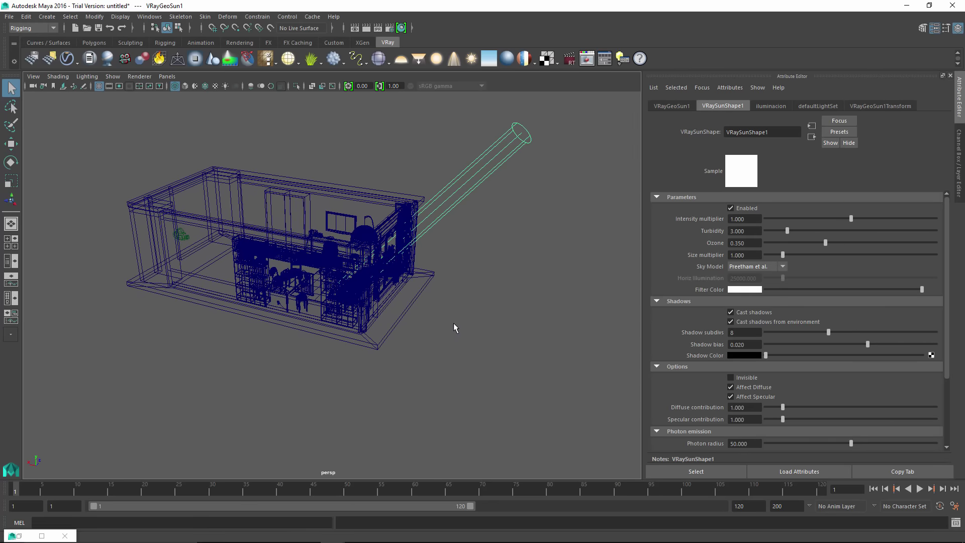
{"action": "left_click_drag", "start_coordinate": [454, 328], "coordinate": [408, 319], "text": "alt"}
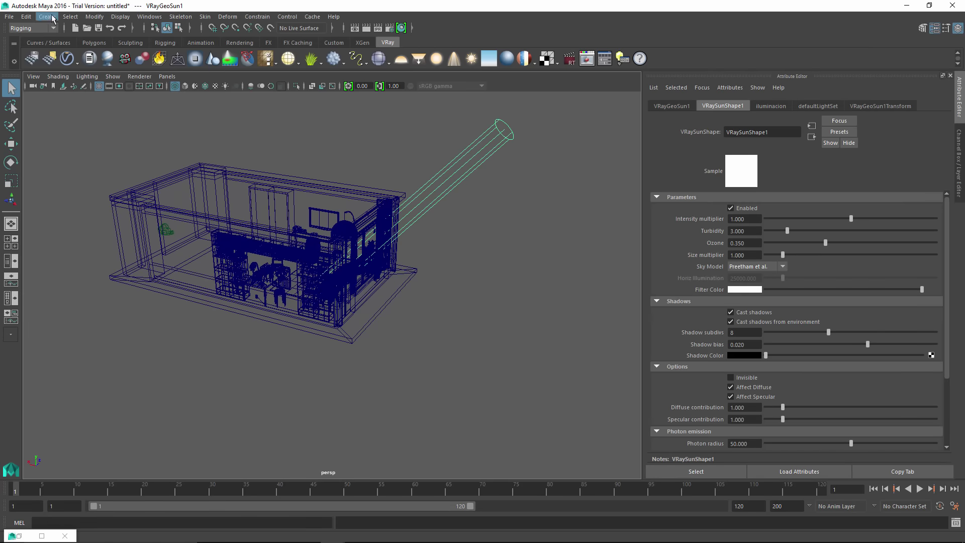
Create a V-Ray rect light and move it right and down near the room
{"action": "left_click", "coordinate": [48, 16]}
{"action": "mouse_move", "coordinate": [83, 73]}
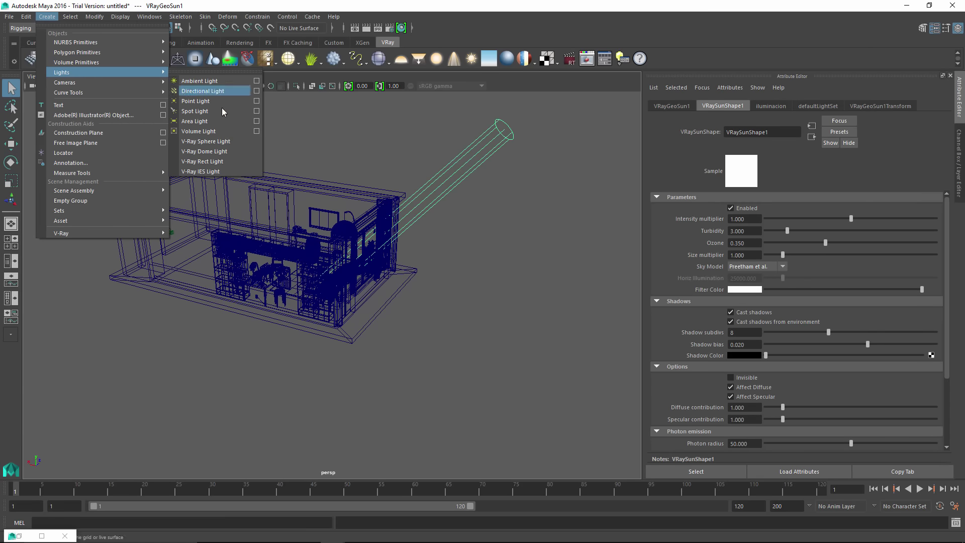
{"action": "left_click", "coordinate": [224, 163]}
{"action": "left_click_drag", "start_coordinate": [425, 319], "coordinate": [386, 340], "text": "alt"}
{"action": "key", "text": "w"}
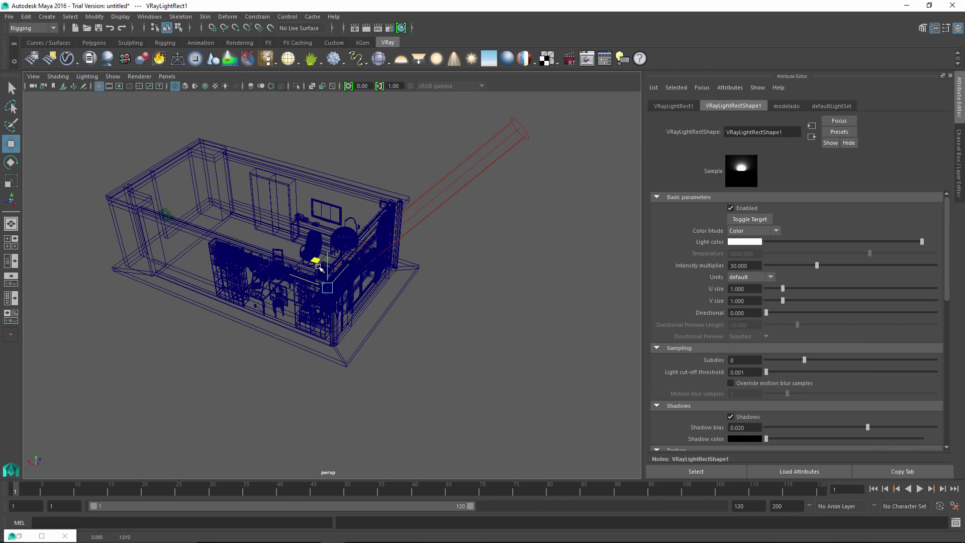
{"action": "left_click_drag", "start_coordinate": [321, 259], "coordinate": [432, 321]}
{"action": "scroll", "coordinate": [454, 356], "scroll_direction": "up", "scroll_amount": 2}
{"action": "mouse_move", "coordinate": [454, 356]}
{"action": "left_mouse_down", "text": "alt"}
{"action": "mouse_move", "coordinate": [457, 371]}
{"action": "mouse_move", "coordinate": [390, 367]}
{"action": "mouse_move", "coordinate": [420, 379]}
{"action": "left_mouse_up", "text": "alt"}
Try scaling the rect light, undo the scale, and reselect the light
{"action": "key", "text": "r"}
{"action": "left_click_drag", "start_coordinate": [458, 315], "coordinate": [546, 346]}
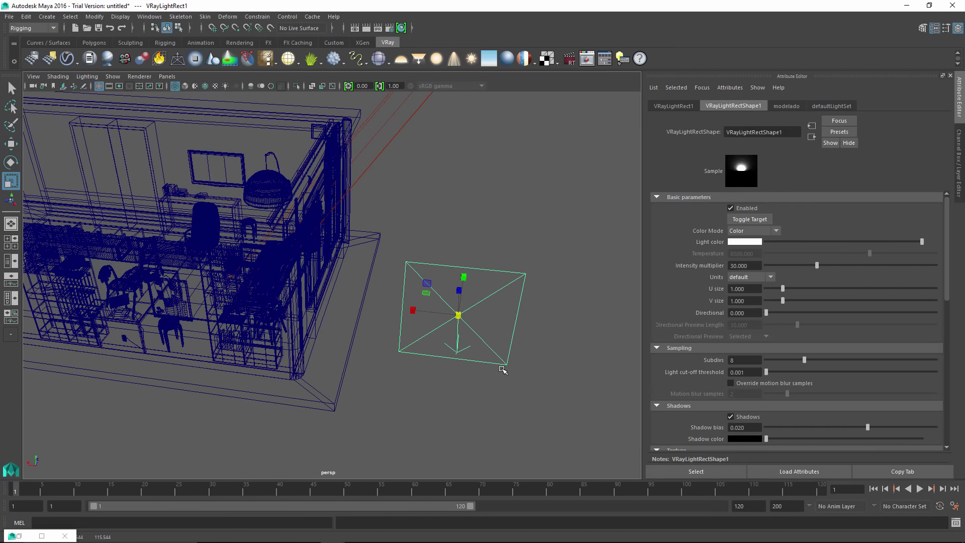
{"action": "key", "text": "ctrl+z"}
{"action": "mouse_move", "coordinate": [484, 360]}
{"action": "left_mouse_down", "text": "alt"}
{"action": "mouse_move", "coordinate": [473, 381]}
{"action": "mouse_move", "coordinate": [400, 316]}
{"action": "mouse_move", "coordinate": [394, 334]}
{"action": "left_mouse_up", "text": "alt"}
{"action": "right_click_drag", "start_coordinate": [394, 335], "coordinate": [433, 334], "text": "alt"}
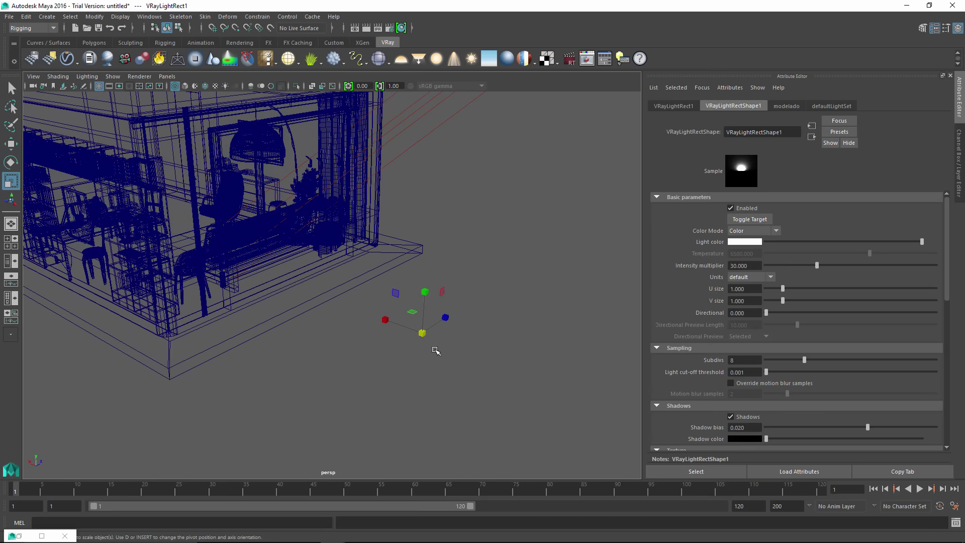
{"action": "left_click", "coordinate": [442, 327]}
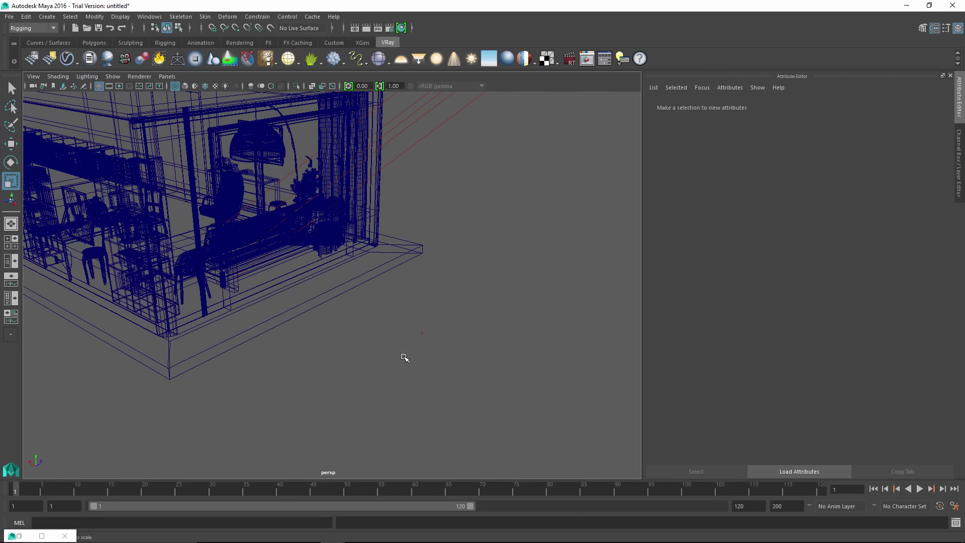
{"action": "key", "text": "ctrl+z"}
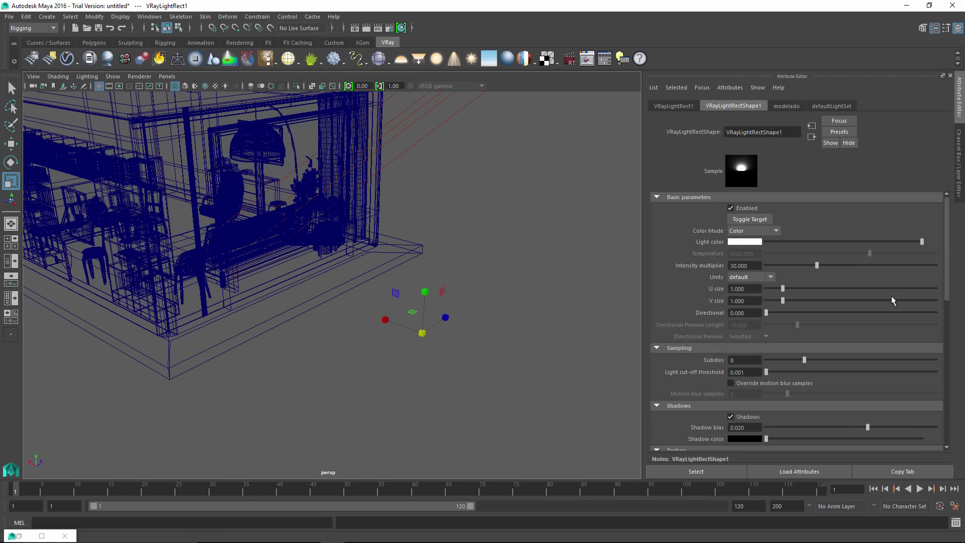
{"action": "scroll", "coordinate": [944, 243], "scroll_direction": "down", "scroll_amount": 3}
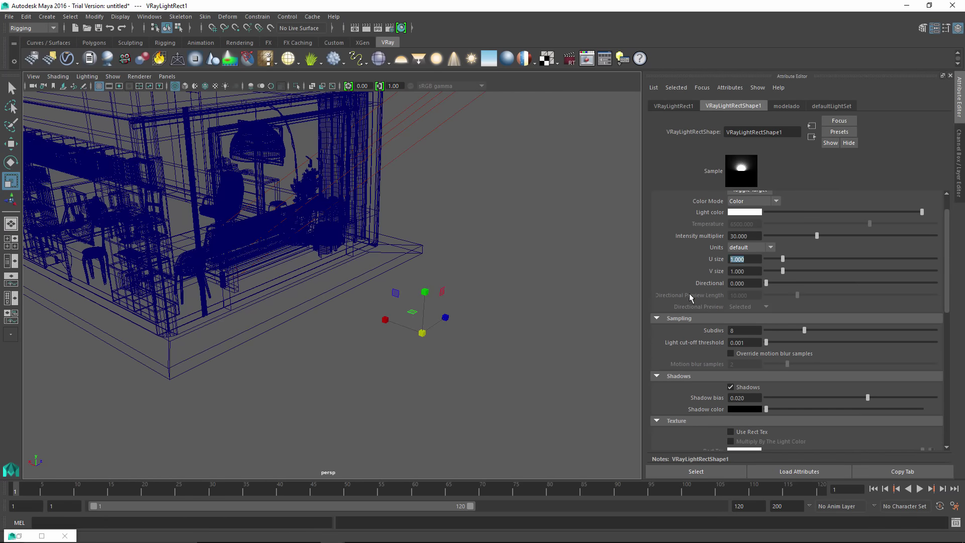
Set the rect light's U size and V size to 150
{"action": "type", "text": "150"}
{"action": "key", "text": "Return"}
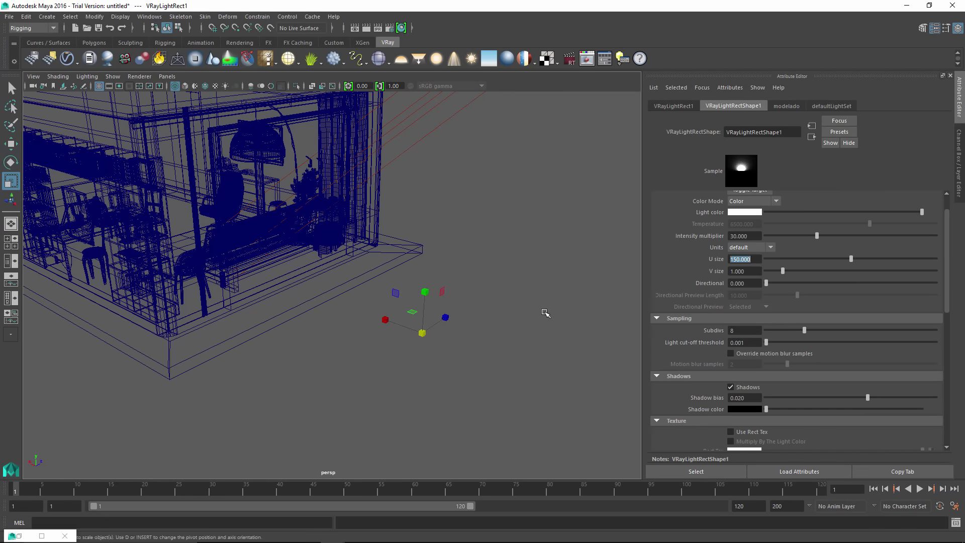
{"action": "key", "text": "Tab"}
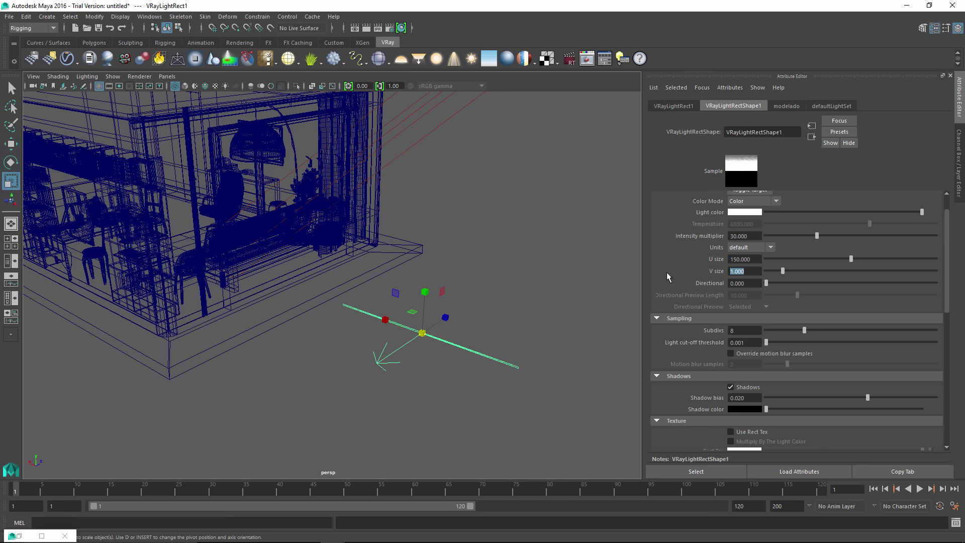
{"action": "type", "text": "150"}
{"action": "key", "text": "Return"}
{"action": "mouse_move", "coordinate": [480, 320]}
{"action": "left_mouse_down", "text": "alt"}
{"action": "mouse_move", "coordinate": [480, 344]}
{"action": "mouse_move", "coordinate": [388, 349]}
{"action": "left_mouse_up", "text": "alt"}
{"action": "key", "text": "e"}
Set the rect light's Rotate Y to -90 and move it toward the window
{"action": "left_click", "coordinate": [961, 155]}
{"action": "type", "text": "-90"}
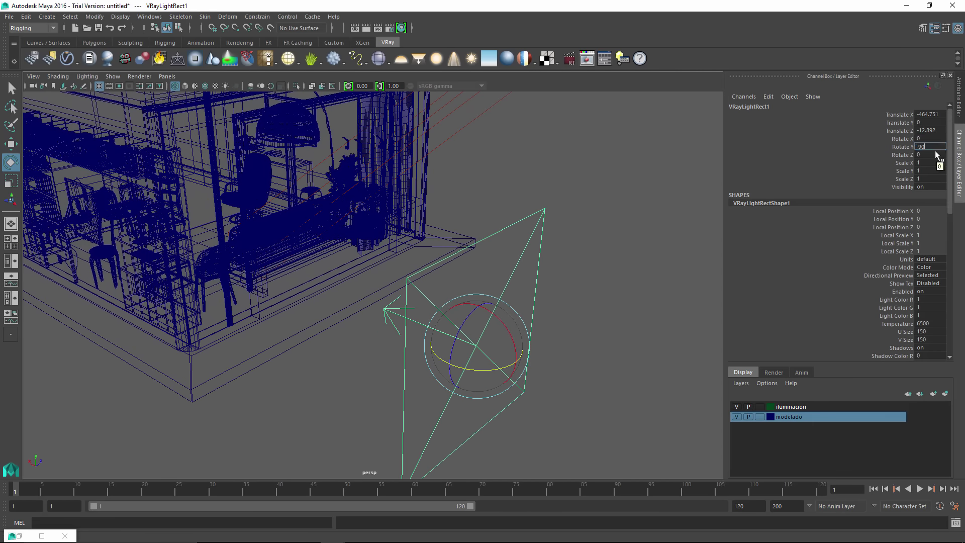
{"action": "key", "text": "Return"}
{"action": "left_click_drag", "start_coordinate": [536, 337], "coordinate": [494, 330], "text": "alt"}
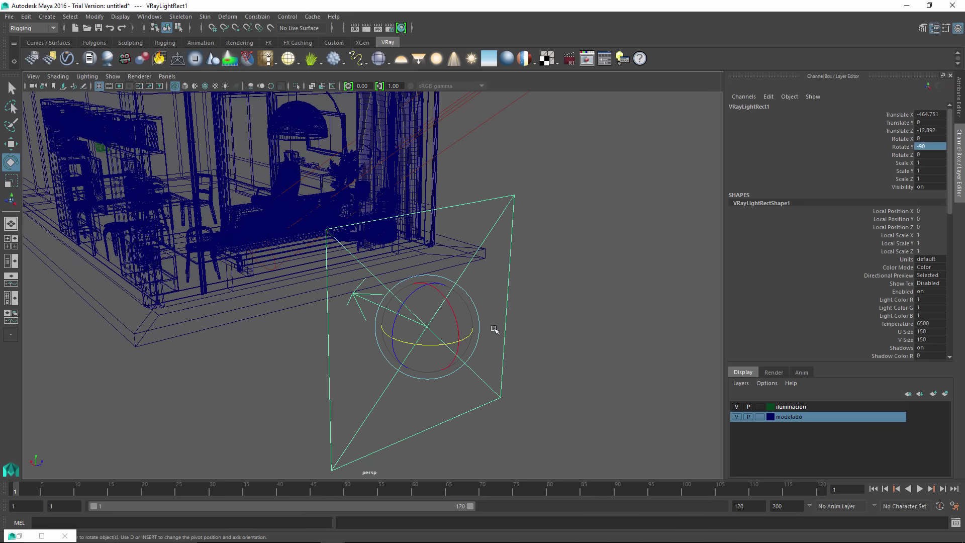
{"action": "key", "text": "w"}
{"action": "left_click_drag", "start_coordinate": [406, 321], "coordinate": [337, 263]}
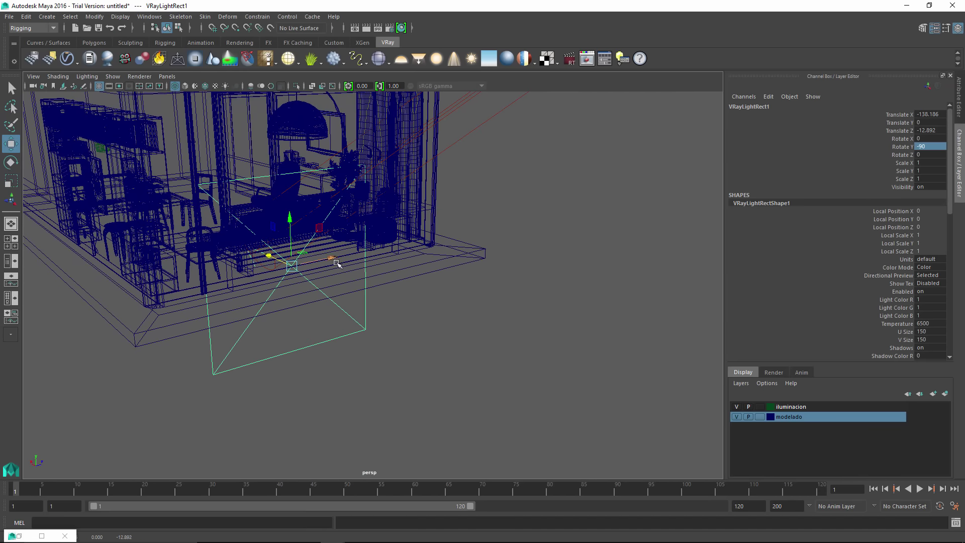
{"action": "middle_click_drag", "start_coordinate": [315, 235], "coordinate": [417, 229]}
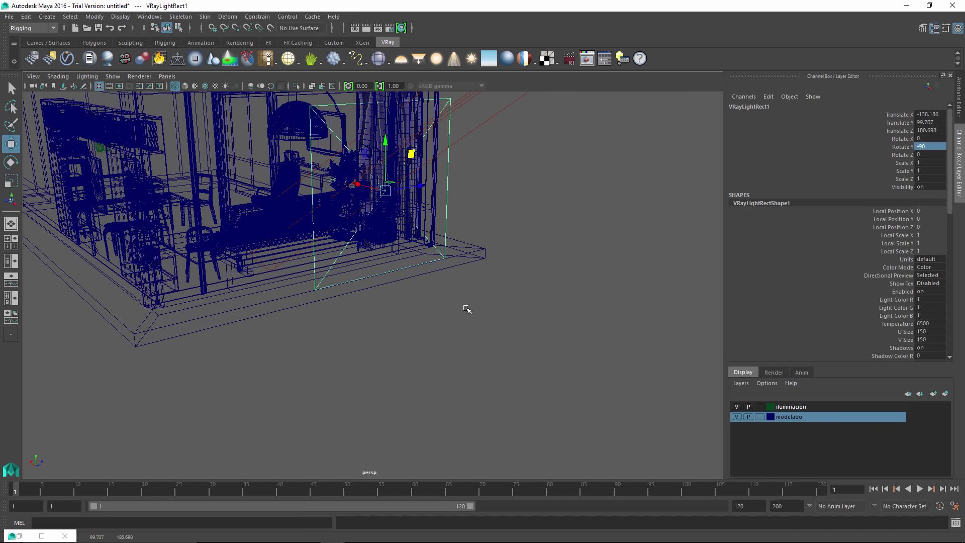
In wireframe side view, place the light over the window and widen U size to 165.179
{"action": "key", "text": "space"}
{"action": "key", "text": "space"}
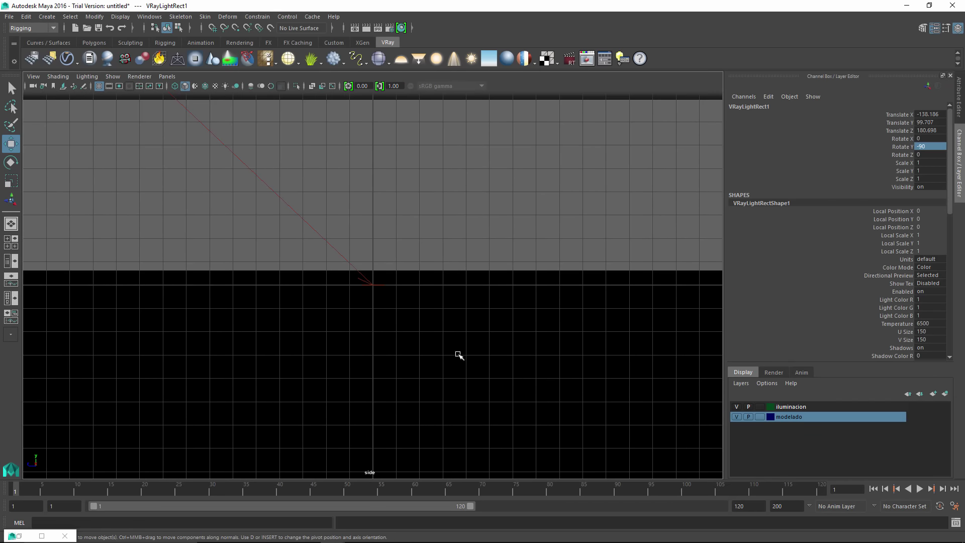
{"action": "key", "text": "f"}
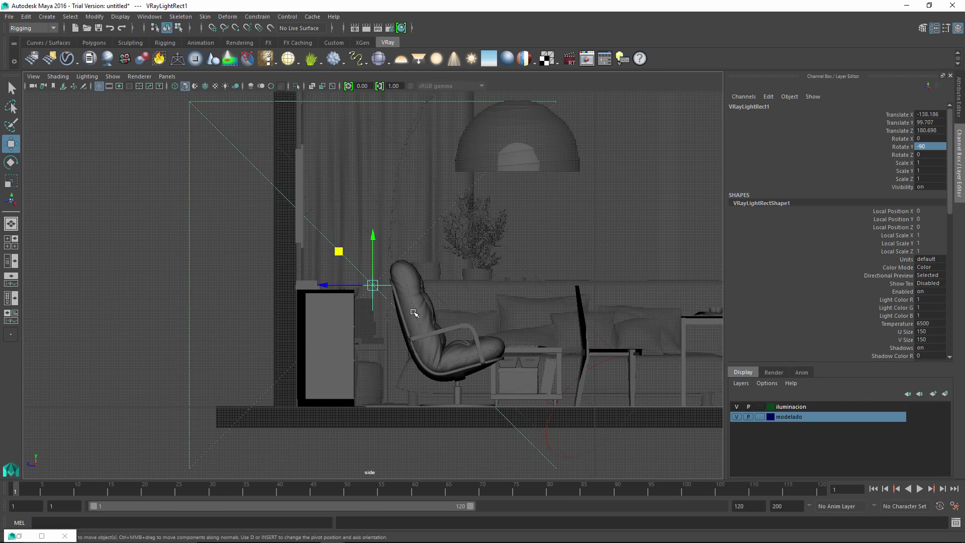
{"action": "key", "text": "4"}
{"action": "scroll", "coordinate": [362, 319], "scroll_direction": "down", "scroll_amount": 2}
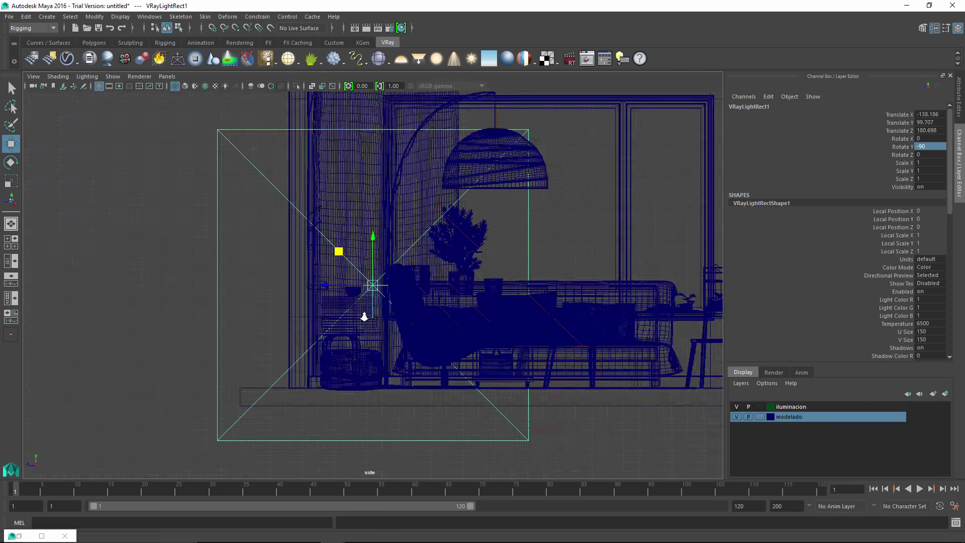
{"action": "scroll", "coordinate": [362, 313], "scroll_direction": "down", "scroll_amount": 3}
{"action": "middle_click_drag", "start_coordinate": [362, 313], "coordinate": [323, 316], "text": "alt"}
{"action": "mouse_move", "coordinate": [224, 247]}
{"action": "left_mouse_down"}
{"action": "mouse_move", "coordinate": [398, 211]}
{"action": "mouse_move", "coordinate": [362, 198]}
{"action": "mouse_move", "coordinate": [363, 185]}
{"action": "left_mouse_up"}
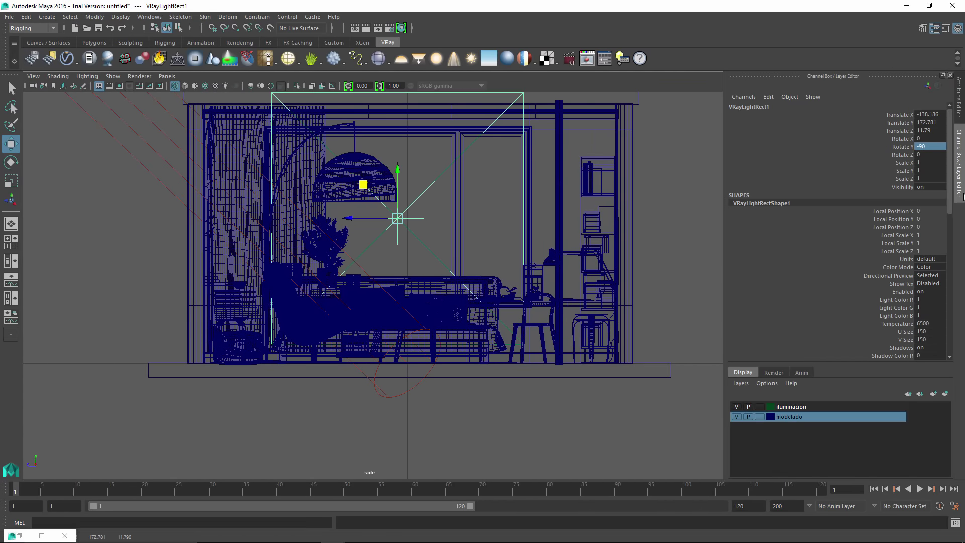
{"action": "left_click", "coordinate": [961, 97]}
{"action": "mouse_move", "coordinate": [850, 259]}
{"action": "left_mouse_down"}
{"action": "mouse_move", "coordinate": [859, 259]}
{"action": "mouse_move", "coordinate": [830, 272]}
{"action": "left_mouse_up"}
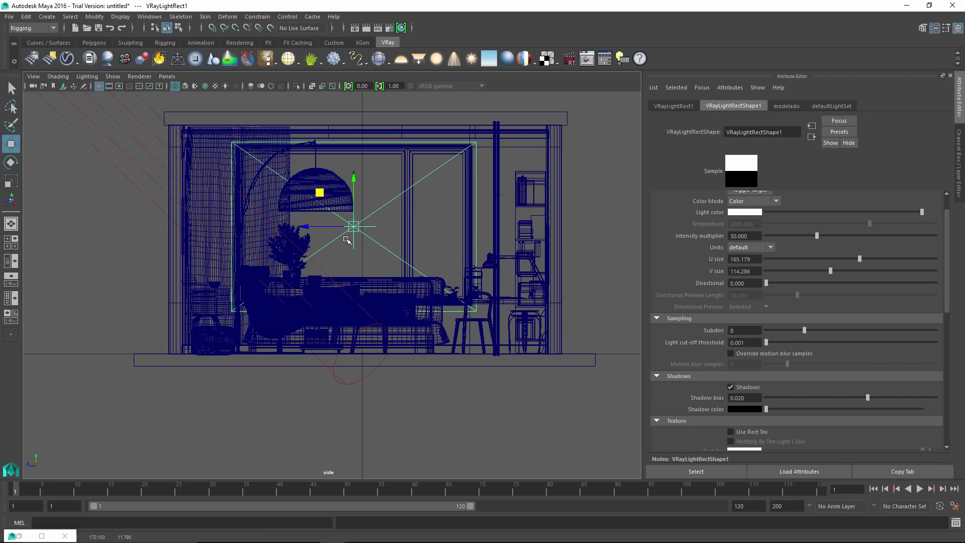
Orbit the perspective view around the window light and switch to smooth shading
{"action": "key", "text": "space"}
{"action": "key", "text": "space"}
{"action": "left_click_drag", "start_coordinate": [352, 261], "coordinate": [401, 273], "text": "alt"}
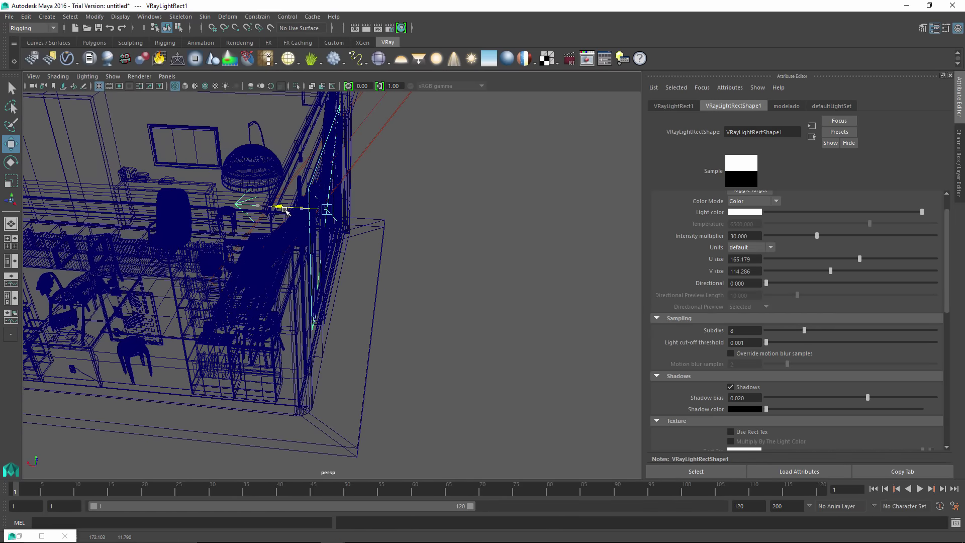
{"action": "mouse_move", "coordinate": [280, 209]}
{"action": "left_mouse_down", "text": "alt"}
{"action": "mouse_move", "coordinate": [280, 248]}
{"action": "mouse_move", "coordinate": [338, 276]}
{"action": "mouse_move", "coordinate": [313, 308]}
{"action": "left_mouse_up", "text": "alt"}
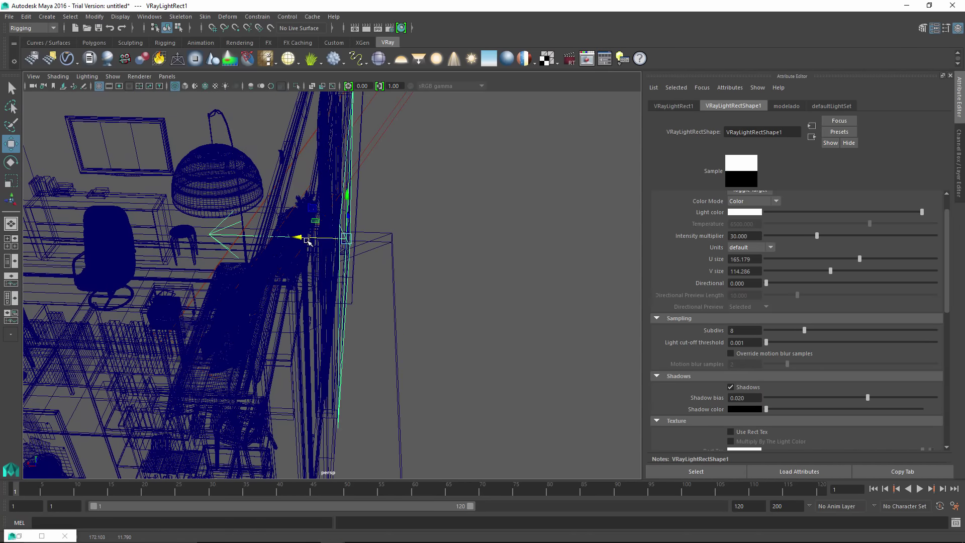
{"action": "left_click_drag", "start_coordinate": [306, 237], "coordinate": [312, 274], "text": "alt"}
{"action": "mouse_move", "coordinate": [328, 315]}
{"action": "left_mouse_down", "text": "alt"}
{"action": "mouse_move", "coordinate": [347, 305]}
{"action": "mouse_move", "coordinate": [308, 272]}
{"action": "mouse_move", "coordinate": [382, 282]}
{"action": "left_mouse_up", "text": "alt"}
{"action": "key", "text": "5"}
Look through camera1 and re-render the room with the window light in the V-Ray frame buffer
{"action": "left_click", "coordinate": [167, 76]}
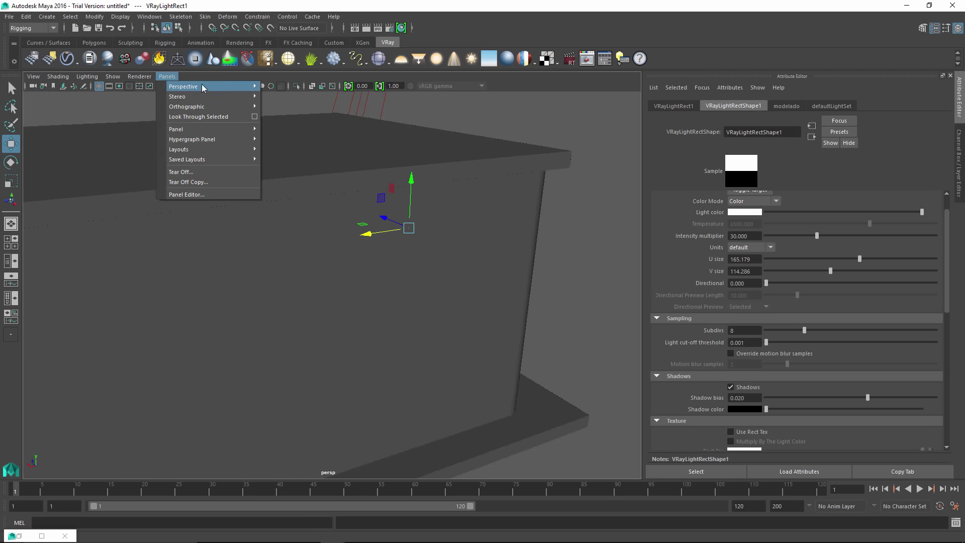
{"action": "left_click", "coordinate": [290, 86]}
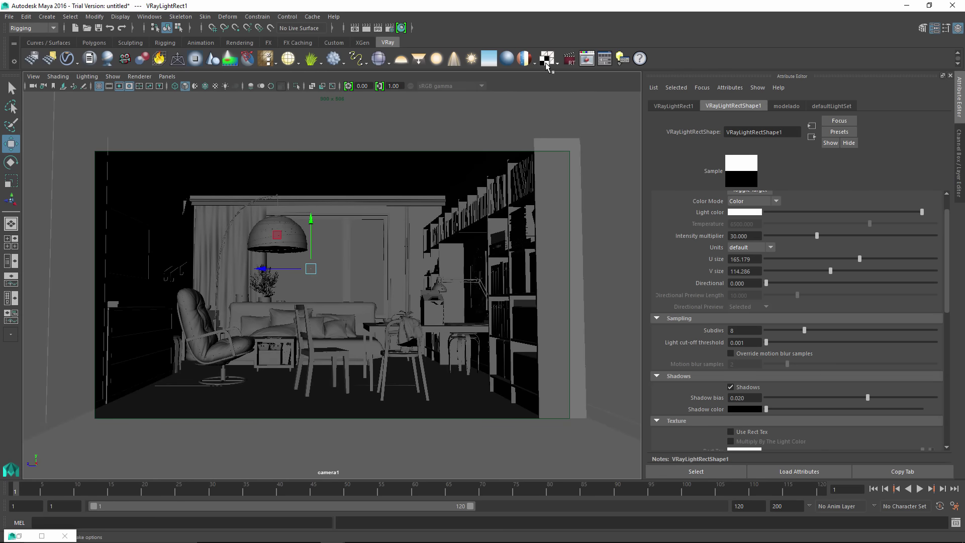
{"action": "left_click", "coordinate": [588, 59]}
{"action": "left_click_drag", "start_coordinate": [402, 109], "coordinate": [447, 105]}
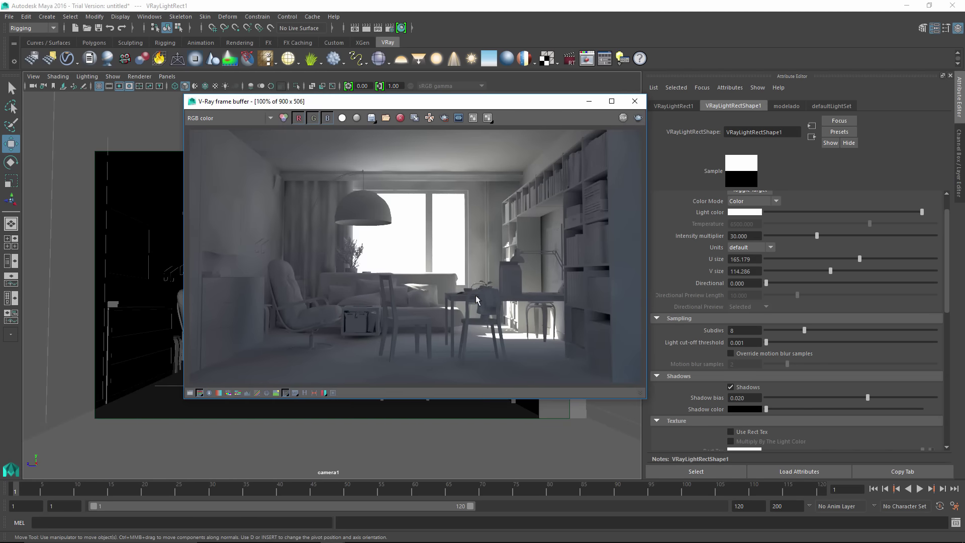
{"action": "left_click_drag", "start_coordinate": [525, 107], "coordinate": [534, 105]}
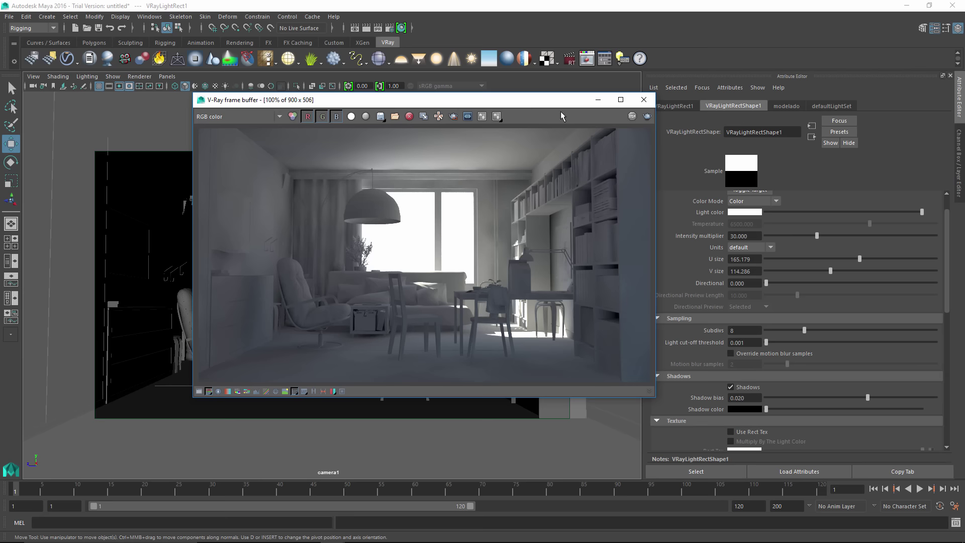
{"action": "left_click", "coordinate": [647, 118]}
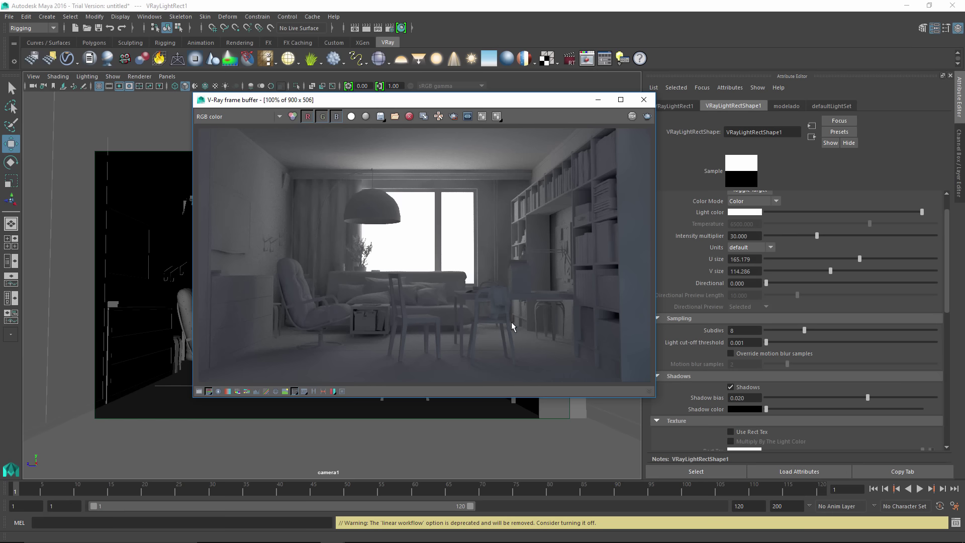
{"action": "left_click", "coordinate": [598, 100]}
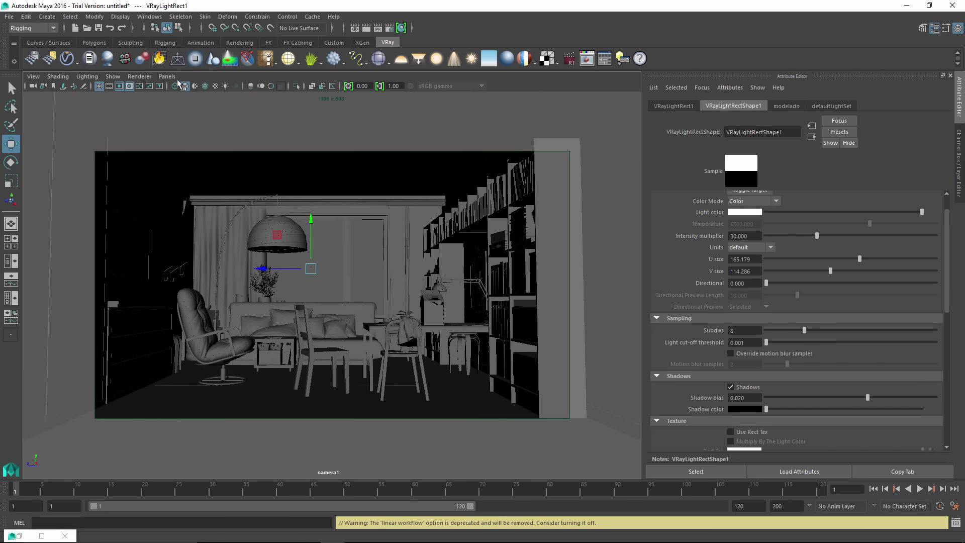
Switch to the persp camera, frame the scene, and reselect the rect light
{"action": "left_click", "coordinate": [167, 77]}
{"action": "left_click", "coordinate": [285, 89]}
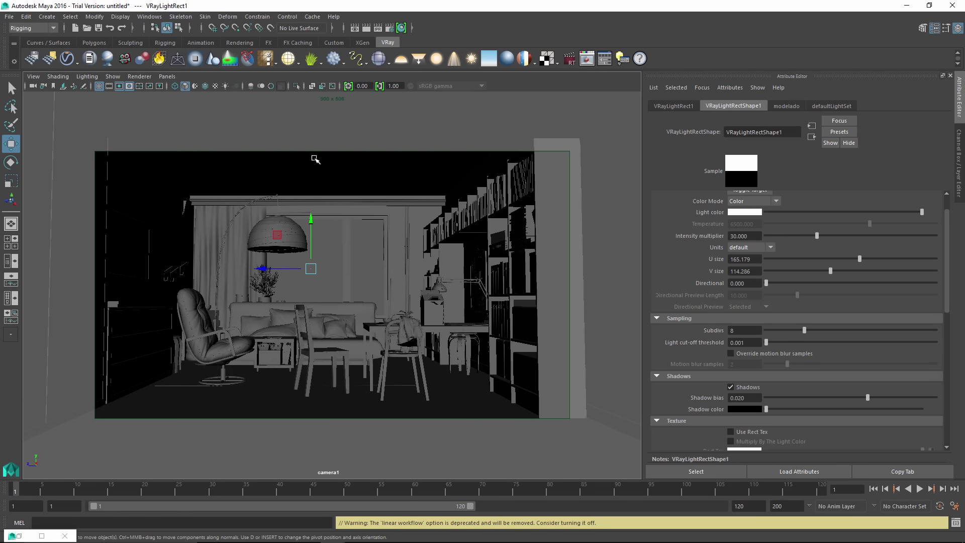
{"action": "left_click", "coordinate": [167, 76]}
{"action": "mouse_move", "coordinate": [204, 86]}
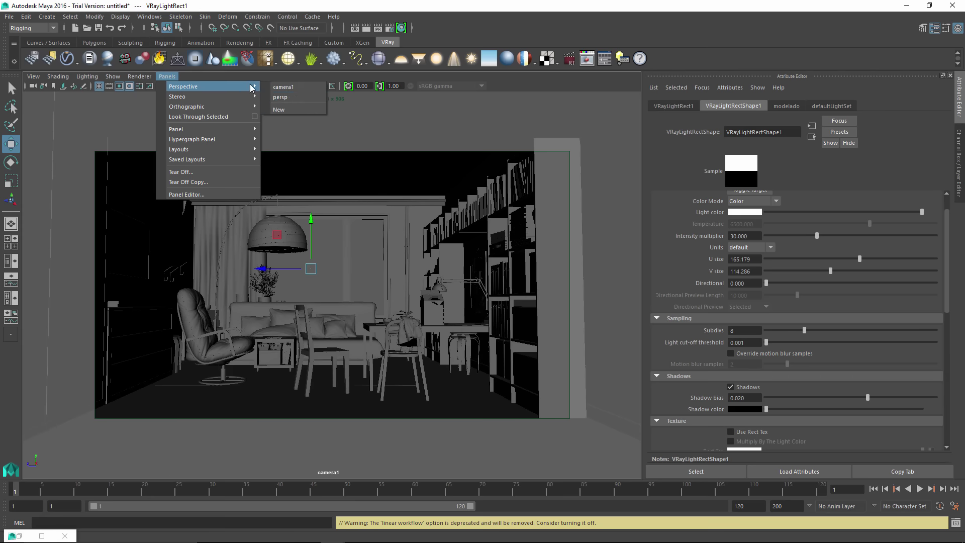
{"action": "left_click", "coordinate": [280, 97]}
{"action": "key", "text": "f"}
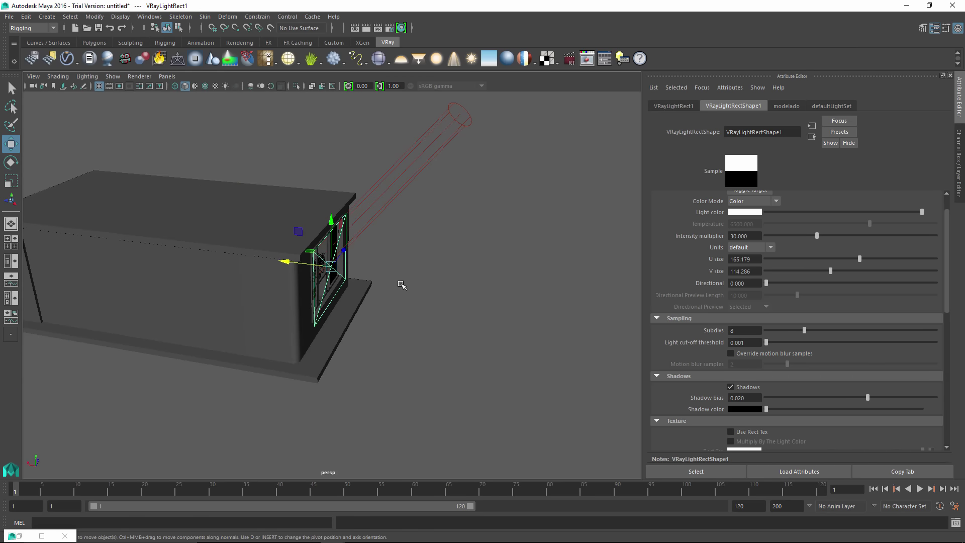
{"action": "mouse_move", "coordinate": [403, 285]}
{"action": "left_mouse_down", "text": "alt"}
{"action": "mouse_move", "coordinate": [377, 276]}
{"action": "mouse_move", "coordinate": [402, 317]}
{"action": "mouse_move", "coordinate": [285, 288]}
{"action": "mouse_move", "coordinate": [397, 304]}
{"action": "mouse_move", "coordinate": [304, 304]}
{"action": "left_mouse_up", "text": "alt"}
{"action": "left_click", "coordinate": [452, 267]}
{"action": "left_click", "coordinate": [307, 307]}
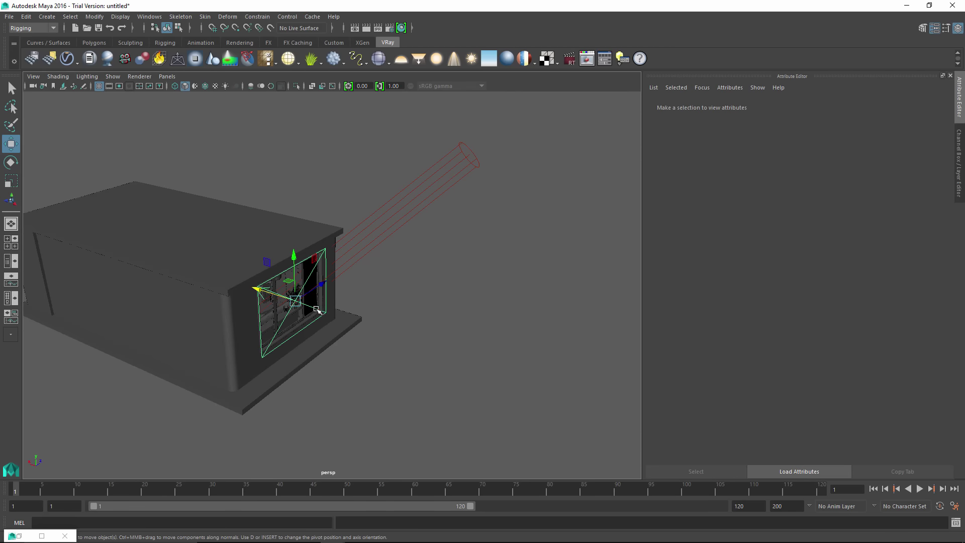
Make the rect light a simple skylight portal, then select VRayGeoSun1
{"action": "left_click_drag", "start_coordinate": [948, 289], "coordinate": [948, 367]}
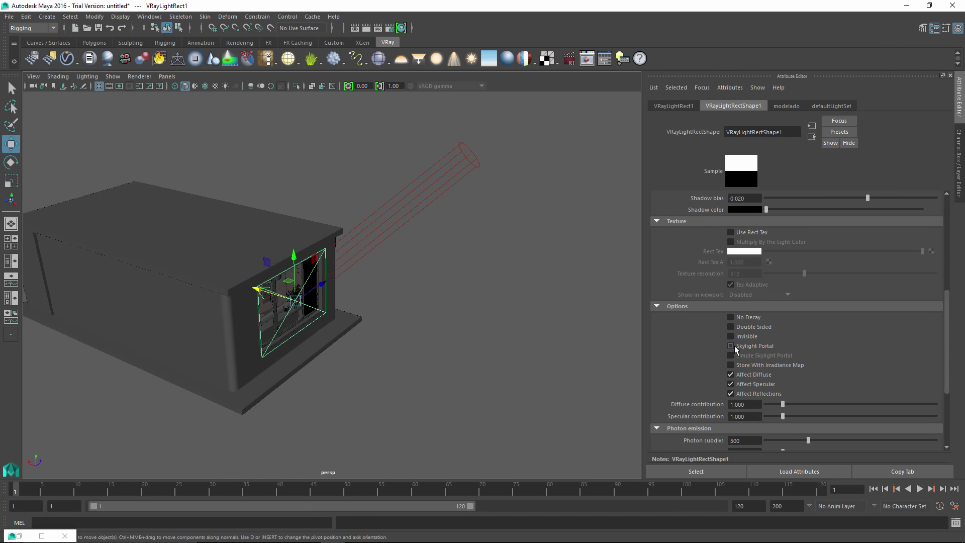
{"action": "left_click", "coordinate": [731, 345]}
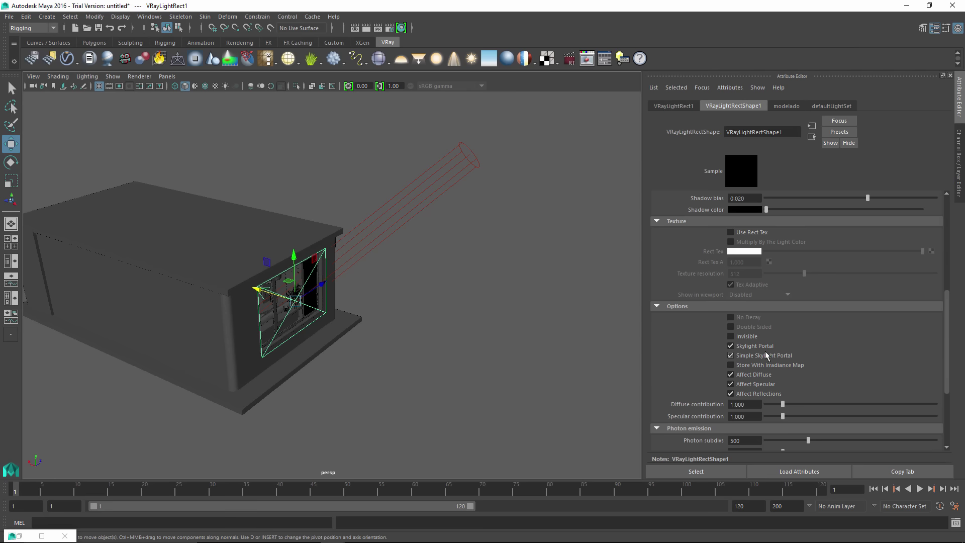
{"action": "mouse_move", "coordinate": [382, 322]}
{"action": "left_mouse_down", "text": "alt"}
{"action": "mouse_move", "coordinate": [496, 308]}
{"action": "mouse_move", "coordinate": [432, 322]}
{"action": "left_mouse_up", "text": "alt"}
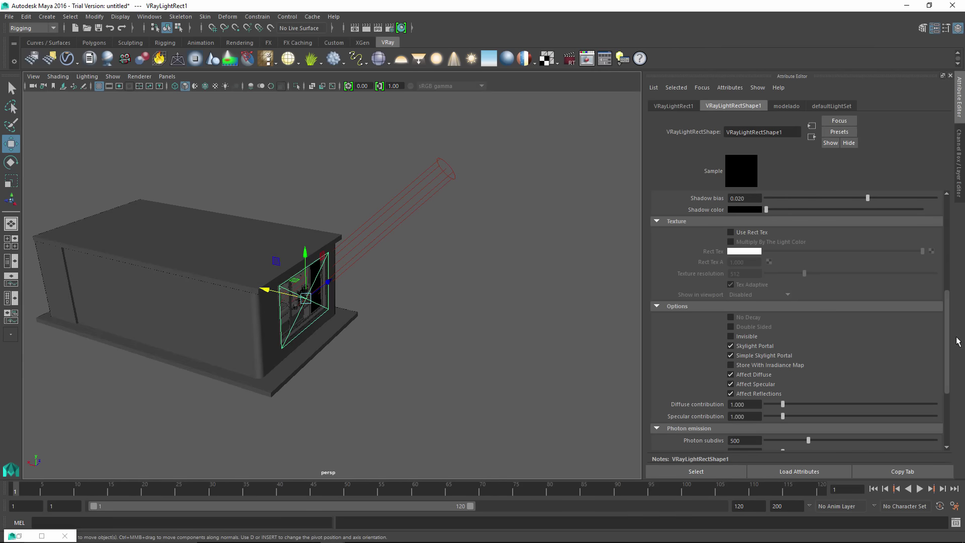
{"action": "left_click_drag", "start_coordinate": [948, 334], "coordinate": [711, 243]}
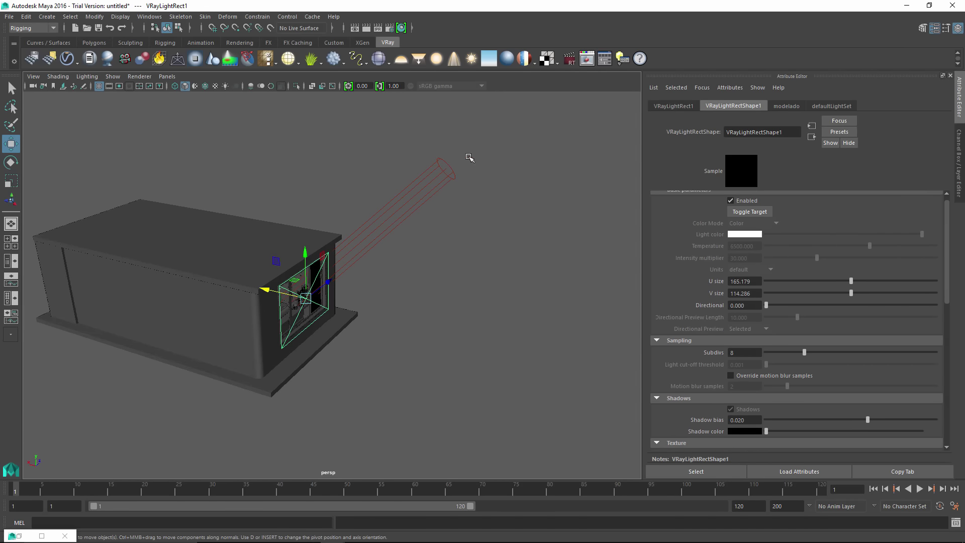
{"action": "left_click_drag", "start_coordinate": [483, 150], "coordinate": [439, 206]}
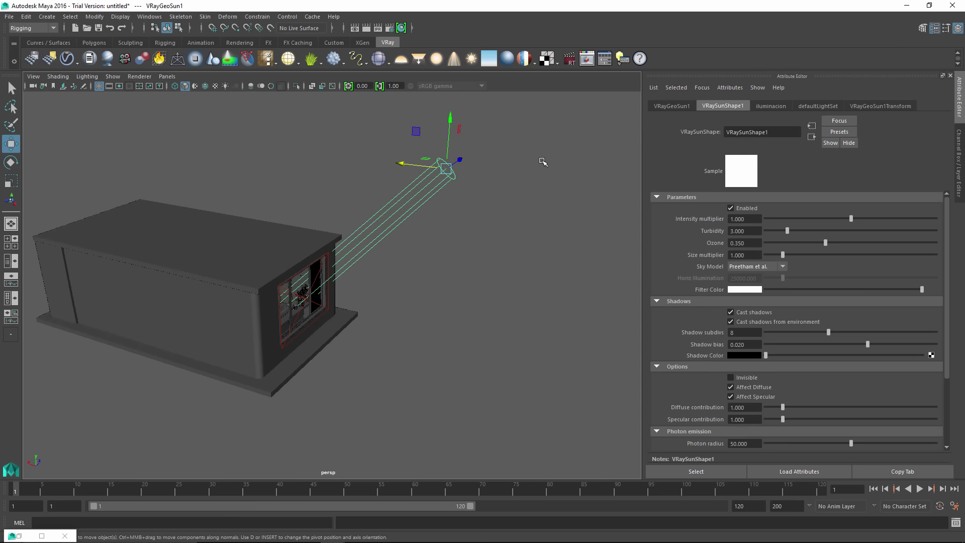
Look through camera1 and render the room with the skylight portal in V-Ray
{"action": "mouse_move", "coordinate": [483, 332]}
{"action": "left_mouse_down", "text": "alt"}
{"action": "mouse_move", "coordinate": [496, 321]}
{"action": "mouse_move", "coordinate": [434, 317]}
{"action": "mouse_move", "coordinate": [343, 239]}
{"action": "left_mouse_up", "text": "alt"}
{"action": "left_click", "coordinate": [167, 76]}
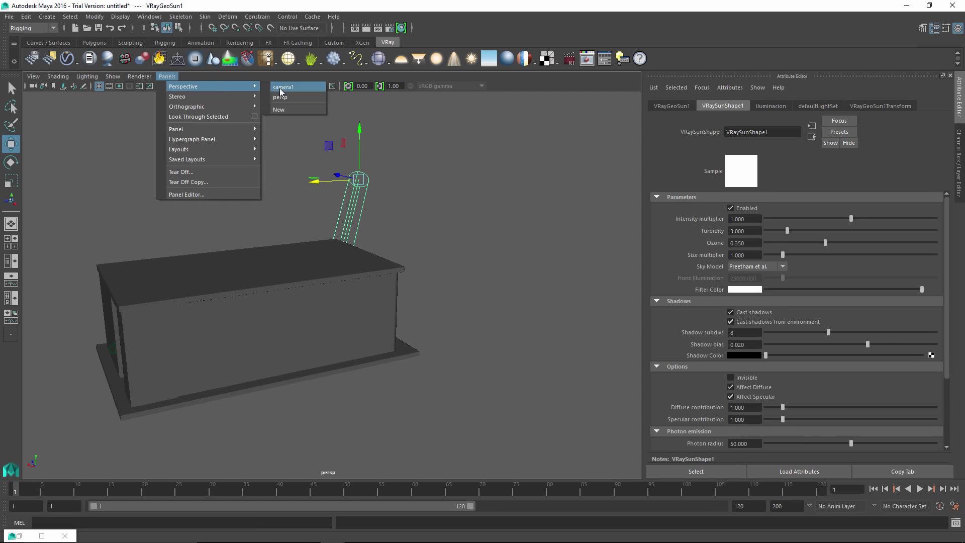
{"action": "left_click", "coordinate": [281, 94]}
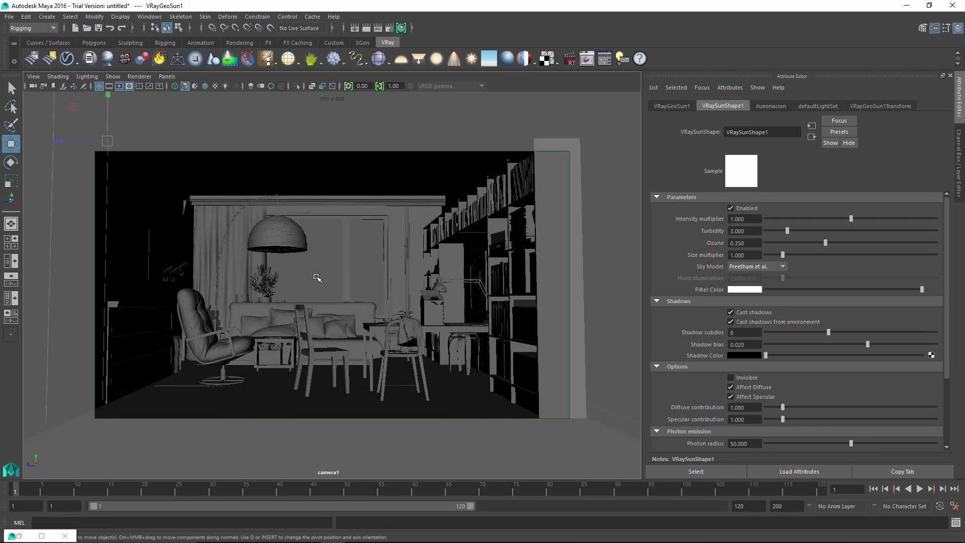
{"action": "left_click", "coordinate": [587, 58]}
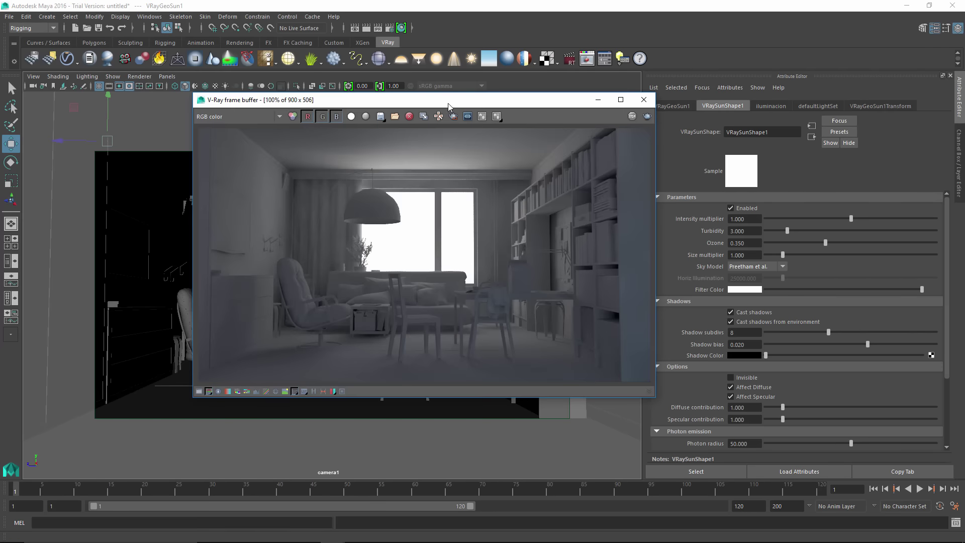
{"action": "left_click_drag", "start_coordinate": [446, 107], "coordinate": [487, 111]}
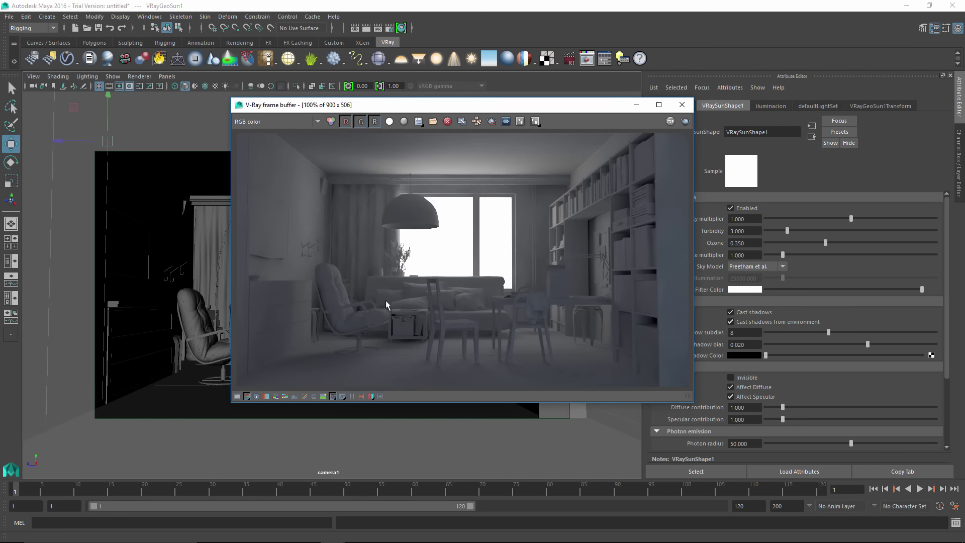
{"action": "left_click", "coordinate": [684, 123]}
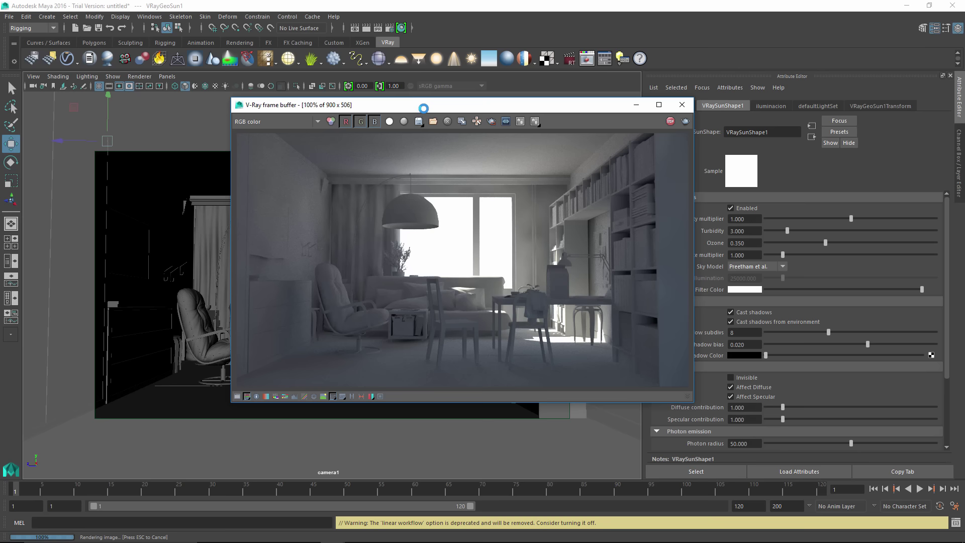
Inspect the render zoomed in and mark a render region over the left wall and curtain
{"action": "left_click_drag", "start_coordinate": [426, 107], "coordinate": [426, 123]}
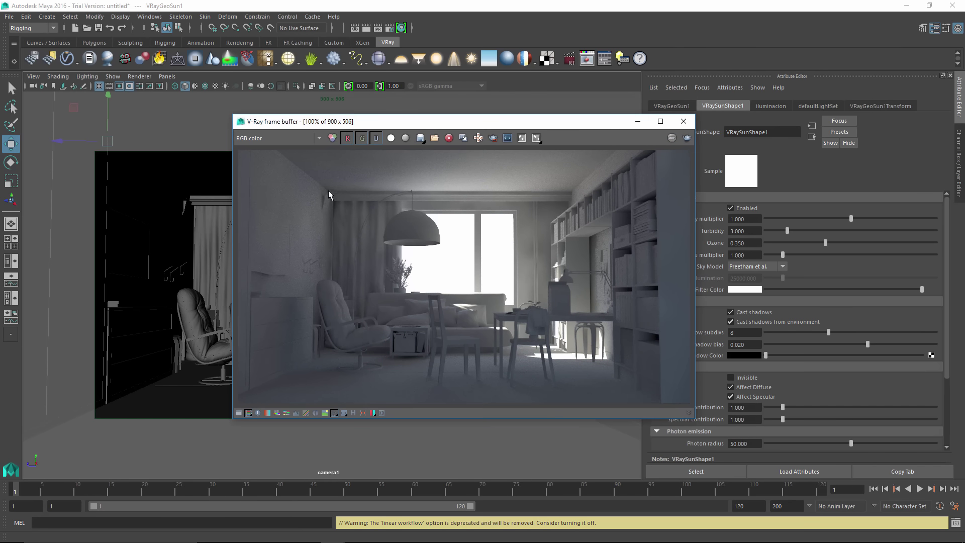
{"action": "scroll", "coordinate": [328, 191], "scroll_direction": "up", "scroll_amount": 1}
{"action": "middle_click_drag", "start_coordinate": [330, 195], "coordinate": [412, 213]}
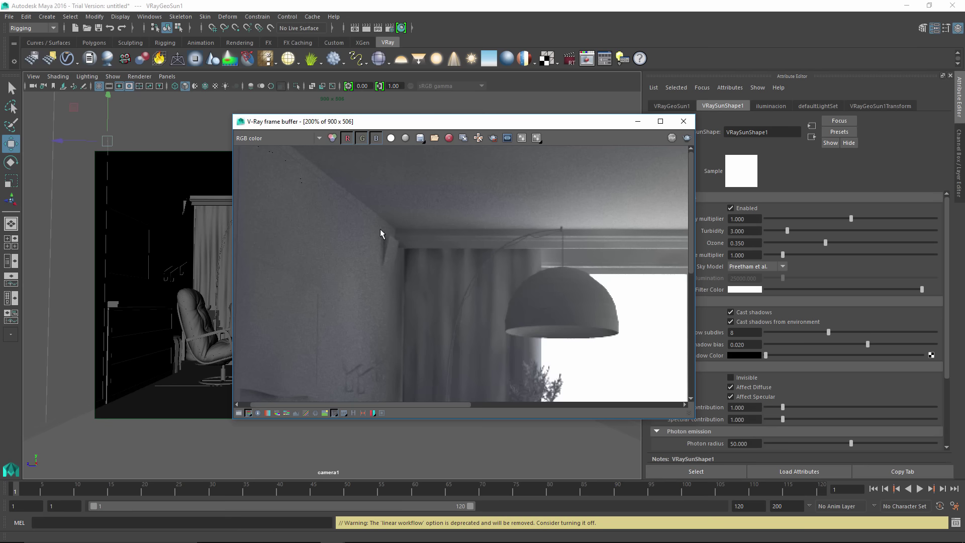
{"action": "scroll", "coordinate": [406, 229], "scroll_direction": "down", "scroll_amount": 1}
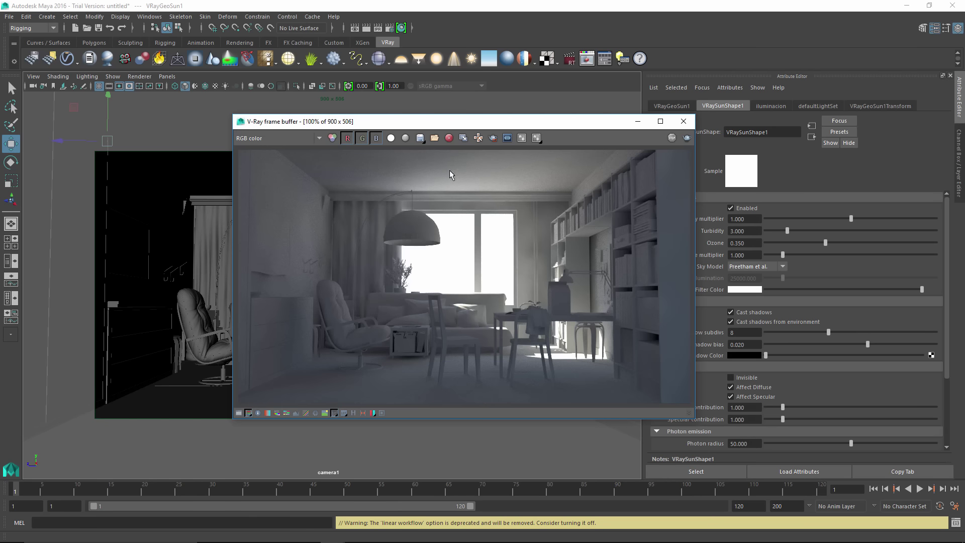
{"action": "left_click", "coordinate": [494, 138]}
{"action": "left_click_drag", "start_coordinate": [282, 161], "coordinate": [387, 274]}
{"action": "mouse_move", "coordinate": [453, 125]}
{"action": "left_mouse_down"}
{"action": "mouse_move", "coordinate": [268, 171]}
{"action": "mouse_move", "coordinate": [290, 167]}
{"action": "left_mouse_up"}
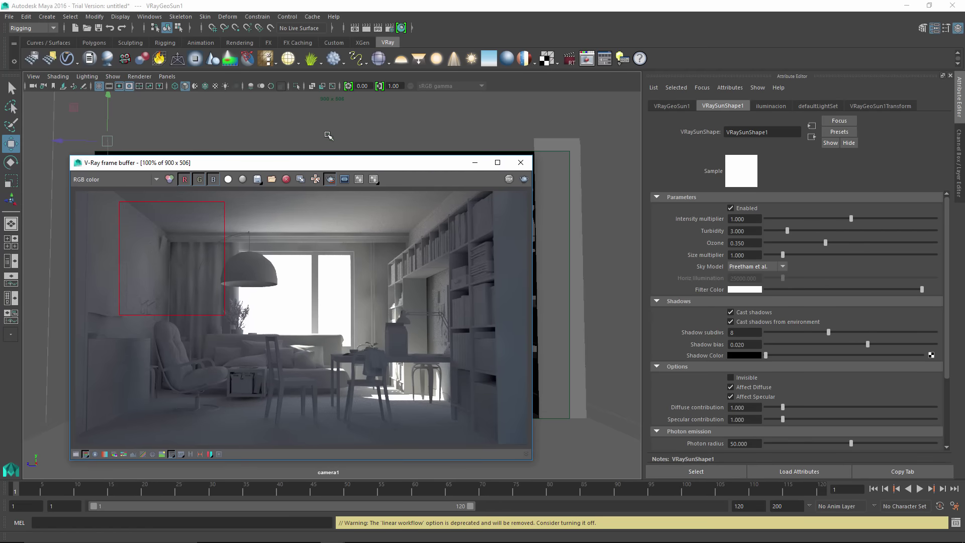
In the V-Ray Light Lister, raise VRayLightRect1's subdivs from 8 to 32
{"action": "left_click", "coordinate": [623, 59]}
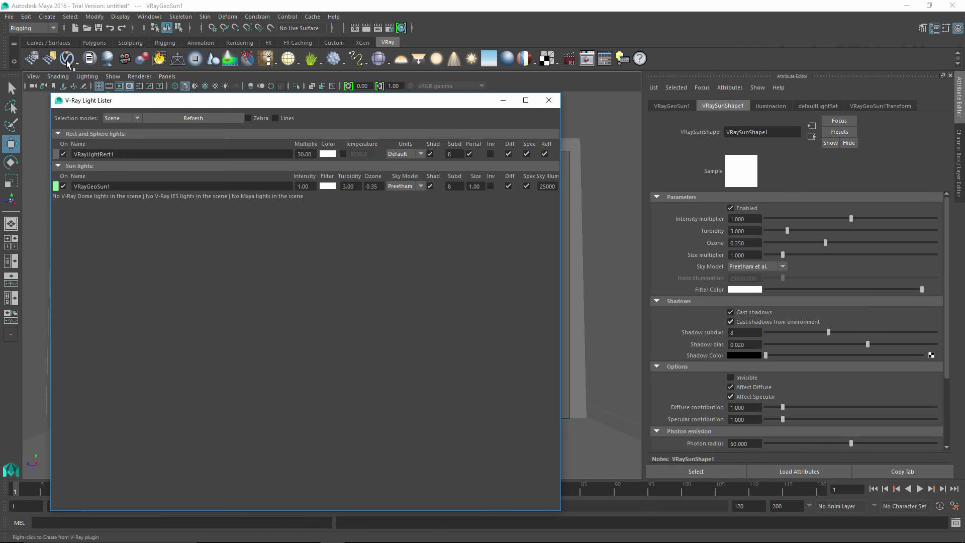
{"action": "left_click_drag", "start_coordinate": [318, 103], "coordinate": [417, 90]}
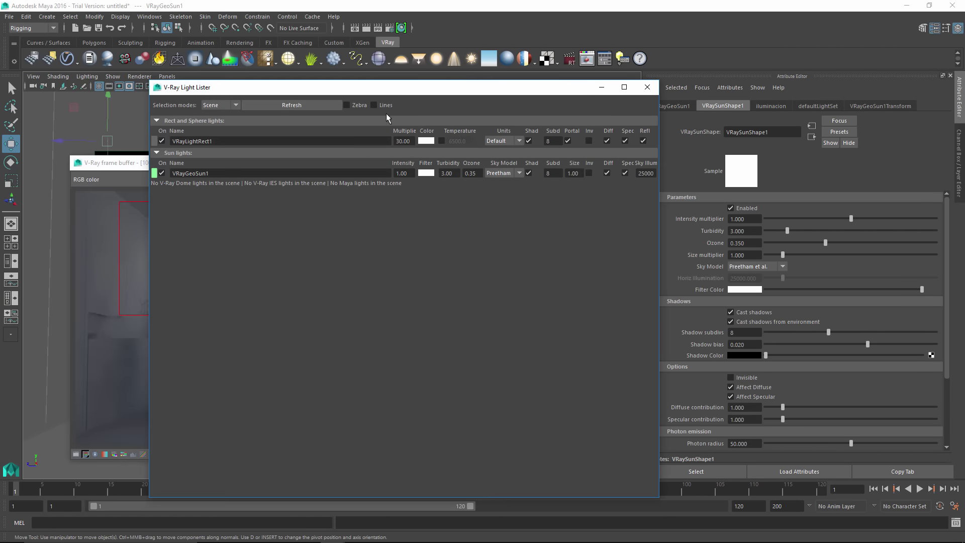
{"action": "left_click", "coordinate": [155, 142]}
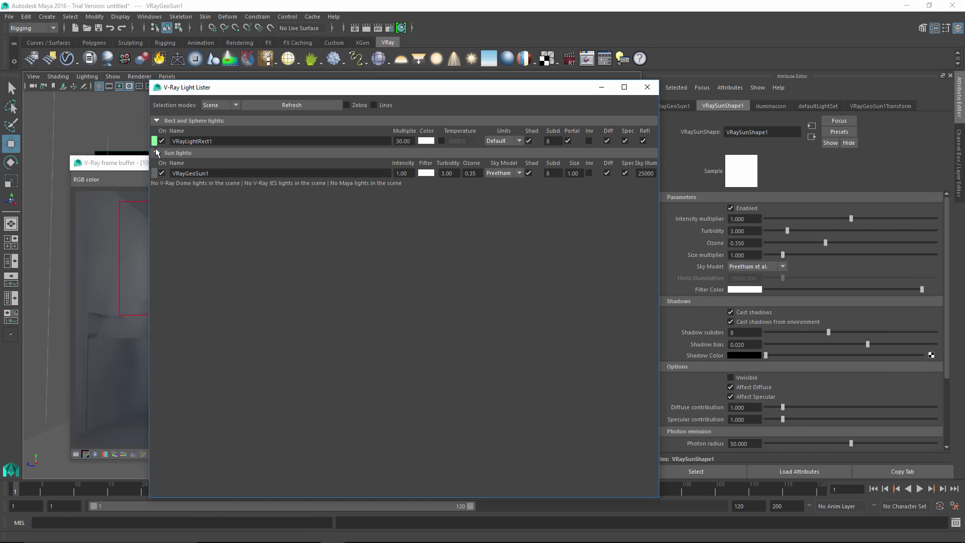
{"action": "left_click_drag", "start_coordinate": [494, 91], "coordinate": [358, 95]}
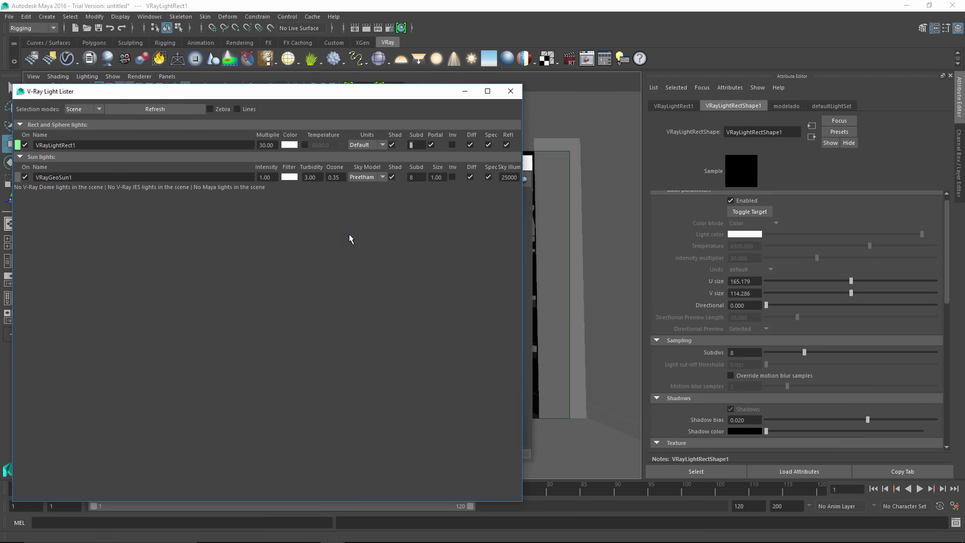
{"action": "left_click_drag", "start_coordinate": [947, 264], "coordinate": [843, 299]}
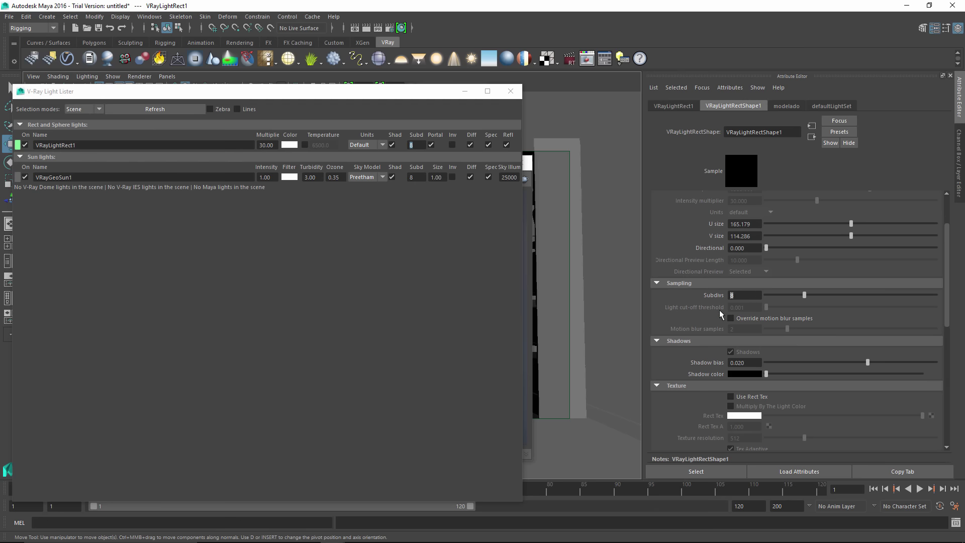
{"action": "left_click", "coordinate": [744, 295]}
{"action": "type", "text": "32"}
{"action": "key", "text": "Return"}
Minimize the Light Lister, zoom the VFB to 200% on the curtain and lamp, and re-render the marked region
{"action": "left_click", "coordinate": [465, 91]}
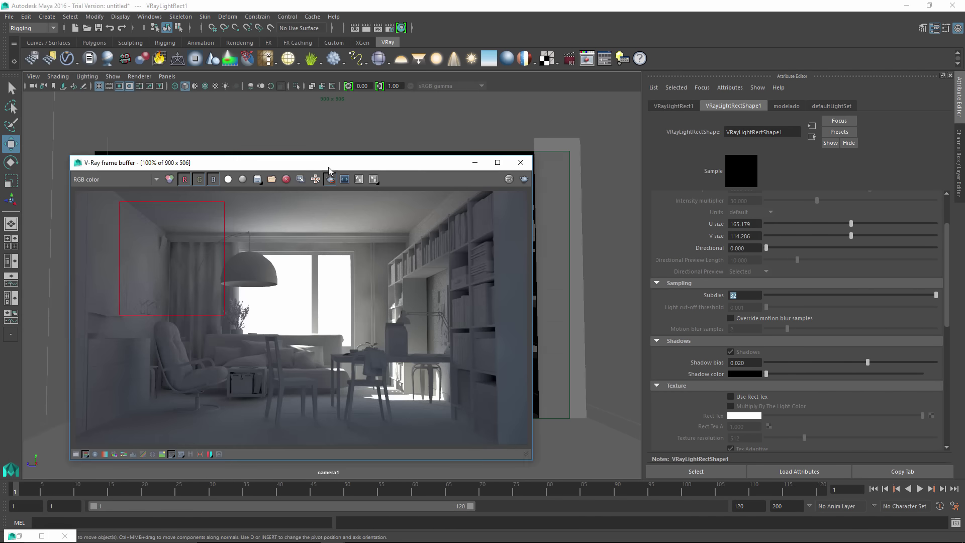
{"action": "left_click_drag", "start_coordinate": [330, 170], "coordinate": [486, 150]}
{"action": "scroll", "coordinate": [327, 227], "scroll_direction": "up", "scroll_amount": 1}
{"action": "middle_click_drag", "start_coordinate": [327, 228], "coordinate": [441, 281]}
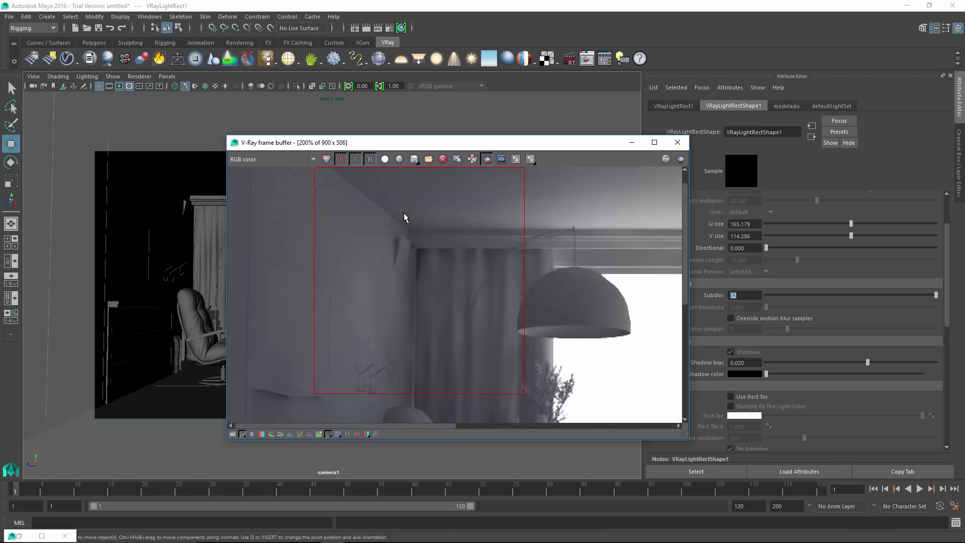
{"action": "middle_click_drag", "start_coordinate": [406, 217], "coordinate": [394, 228]}
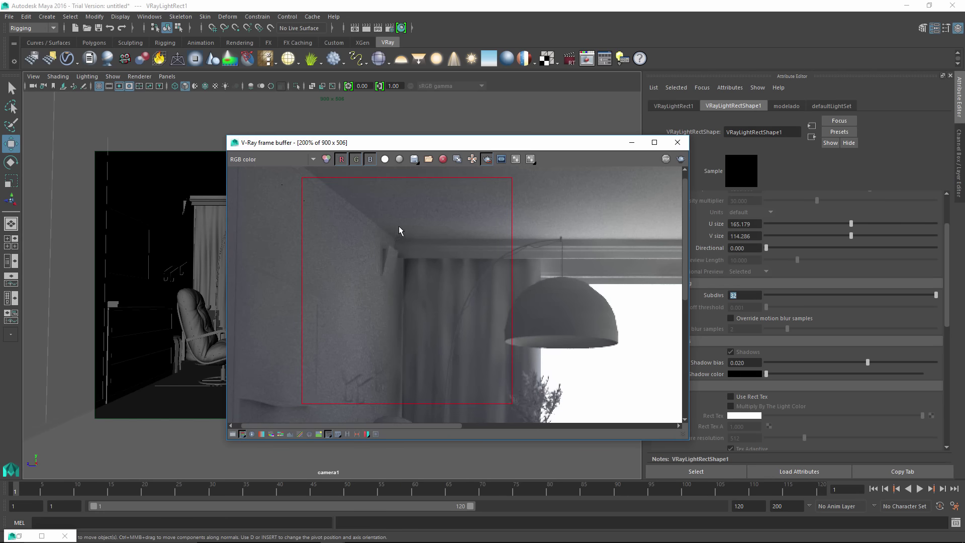
{"action": "left_click_drag", "start_coordinate": [433, 149], "coordinate": [395, 131]}
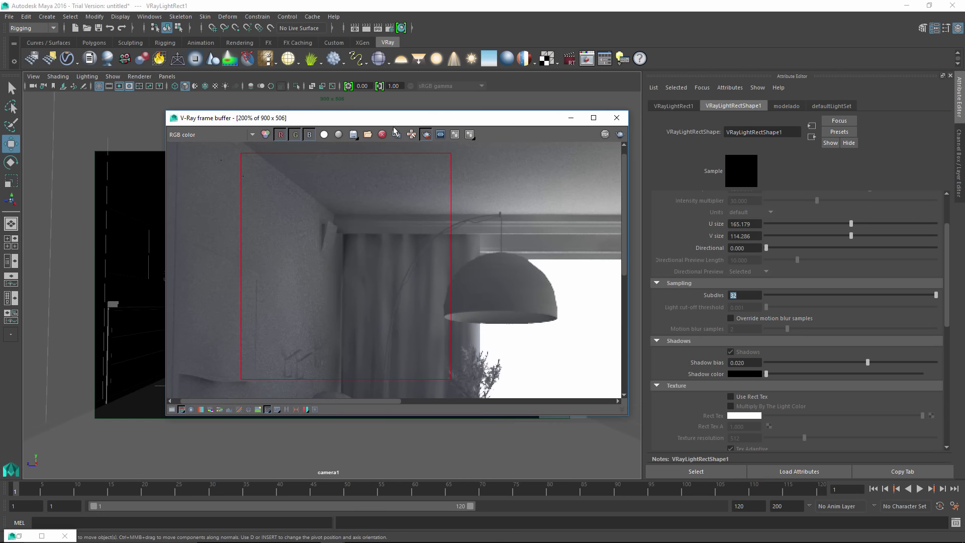
{"action": "left_click", "coordinate": [620, 135]}
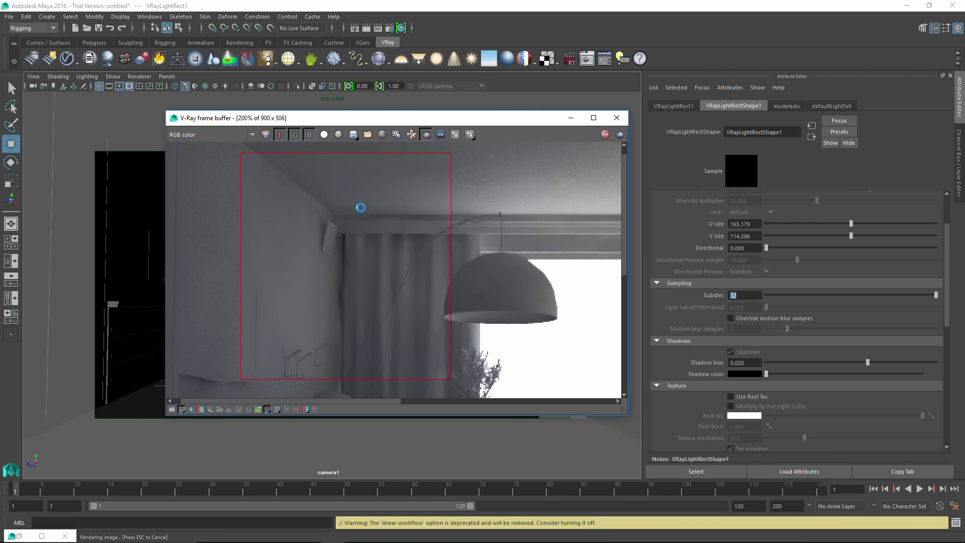
Clear the render region and render the full living-room frame
{"action": "scroll", "coordinate": [354, 260], "scroll_direction": "down", "scroll_amount": 1}
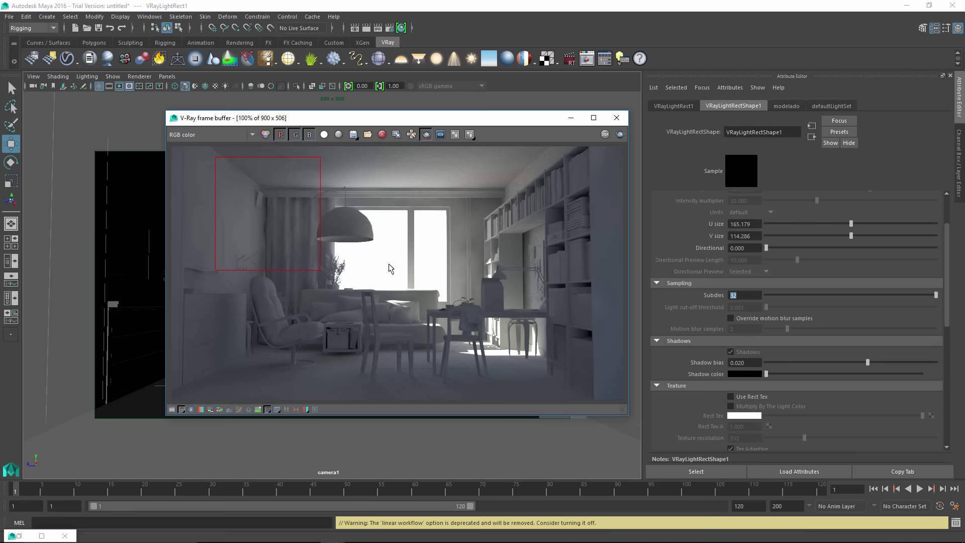
{"action": "left_click", "coordinate": [426, 134]}
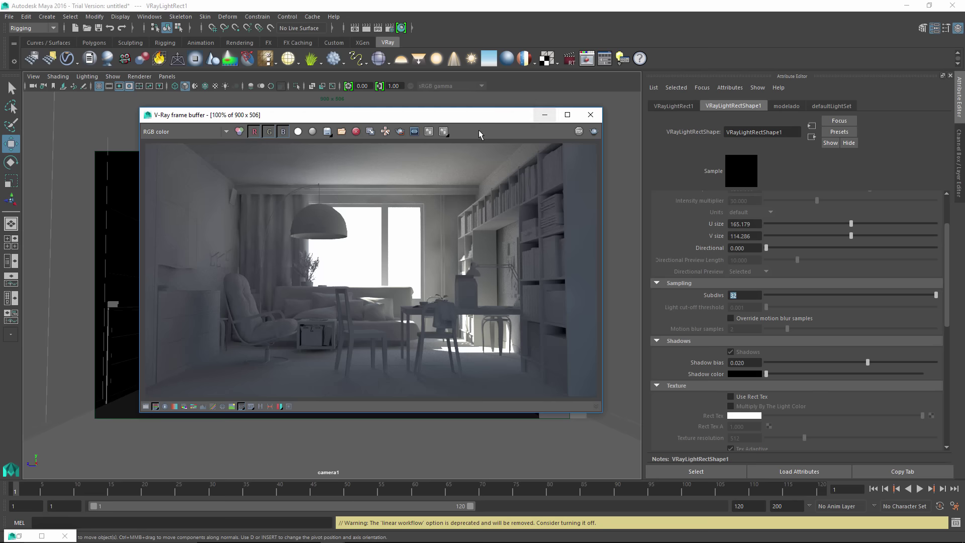
{"action": "left_click_drag", "start_coordinate": [473, 115], "coordinate": [453, 109]}
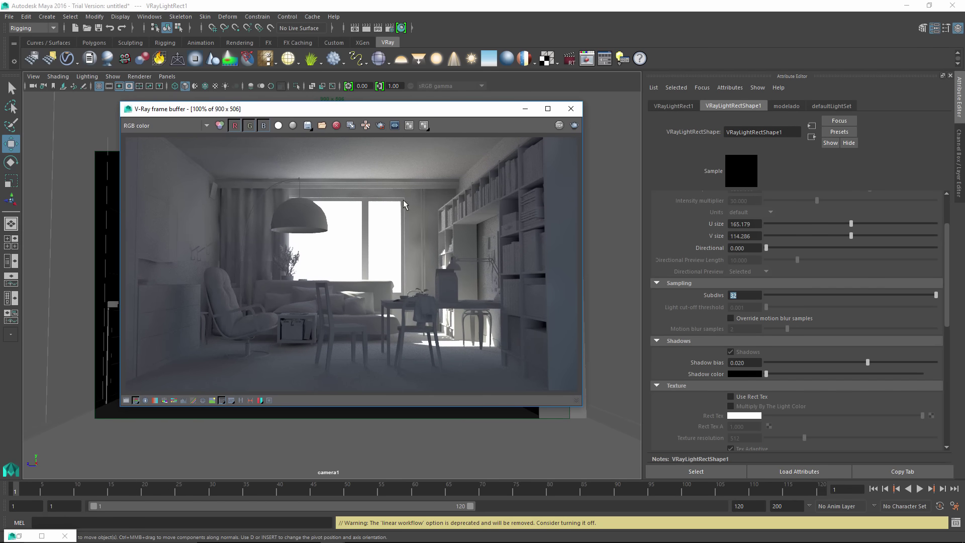
Set the irradiance map to the Medium preset with 80 subdivs in the GI settings
{"action": "left_click", "coordinate": [390, 27]}
{"action": "left_click_drag", "start_coordinate": [673, 74], "coordinate": [716, 84]}
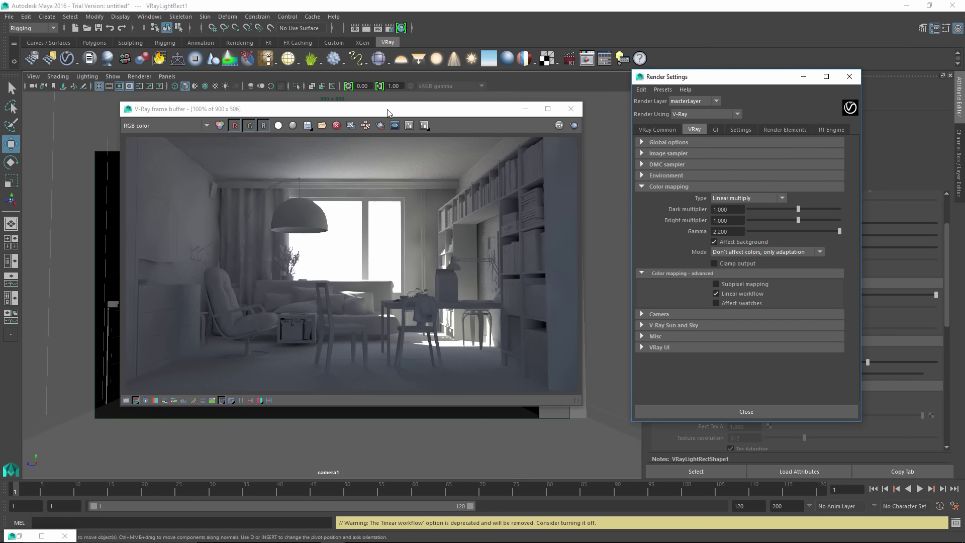
{"action": "left_click_drag", "start_coordinate": [387, 113], "coordinate": [346, 108]}
{"action": "left_click", "coordinate": [716, 130]}
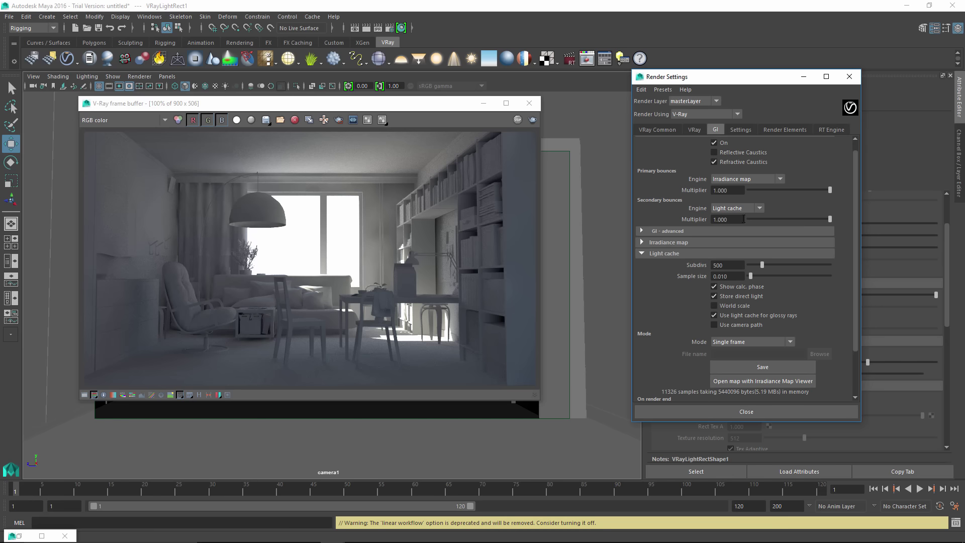
{"action": "left_click", "coordinate": [711, 243]}
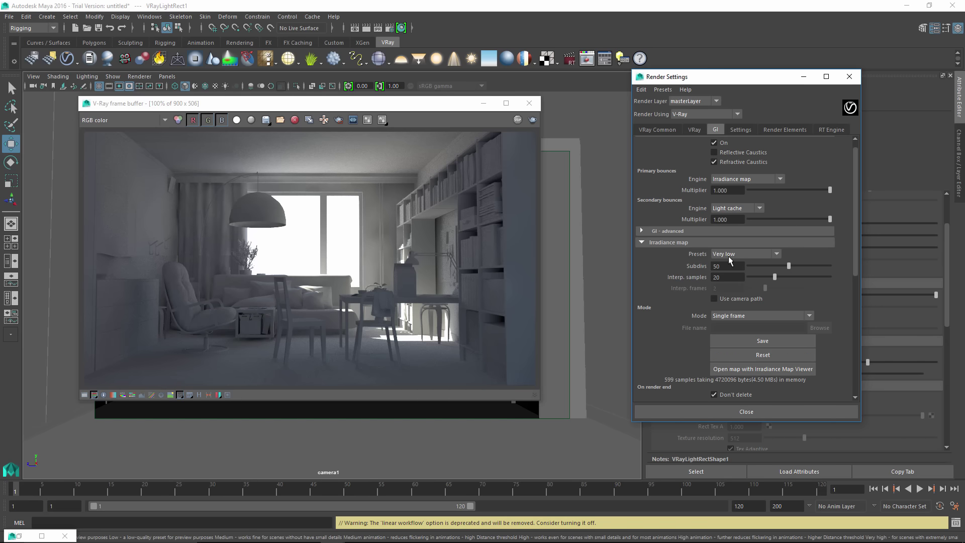
{"action": "left_click", "coordinate": [740, 254]}
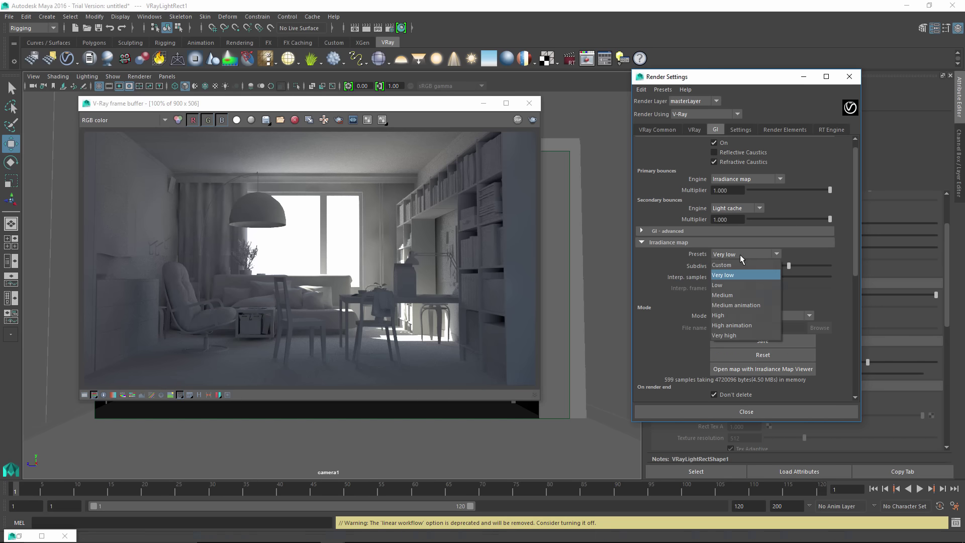
{"action": "left_click", "coordinate": [735, 297]}
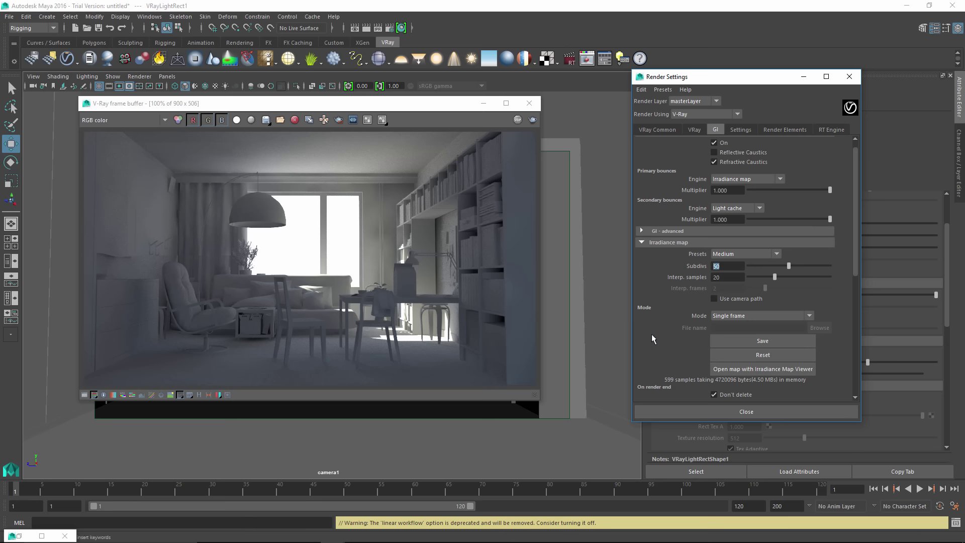
{"action": "type", "text": "80"}
{"action": "key", "text": "Return"}
Raise the light cache subdivs to 1000
{"action": "left_click", "coordinate": [698, 243]}
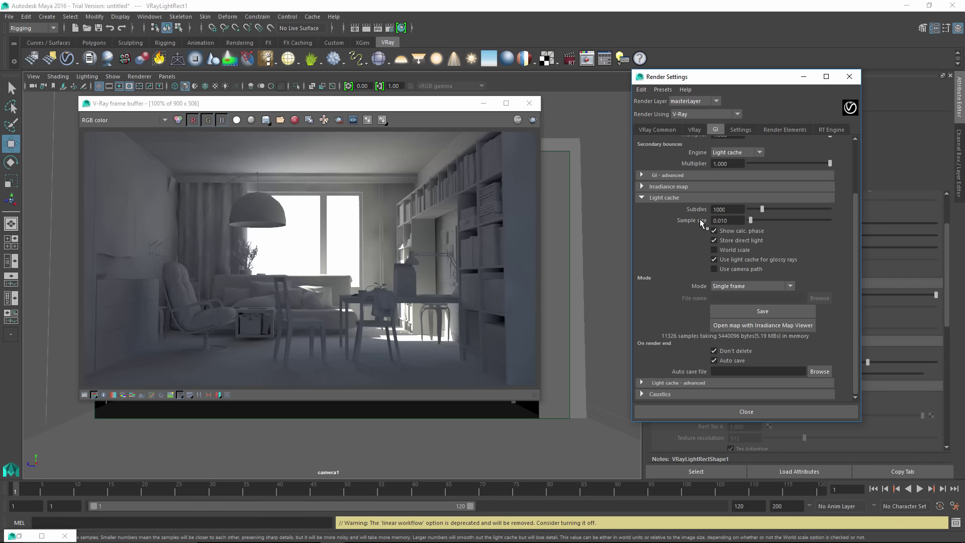
{"action": "key", "text": "Return"}
{"action": "left_click_drag", "start_coordinate": [379, 109], "coordinate": [440, 106]}
Render the full frame in the VFB with the Medium irradiance map and 1000 light cache subdivs
{"action": "left_click", "coordinate": [593, 115]}
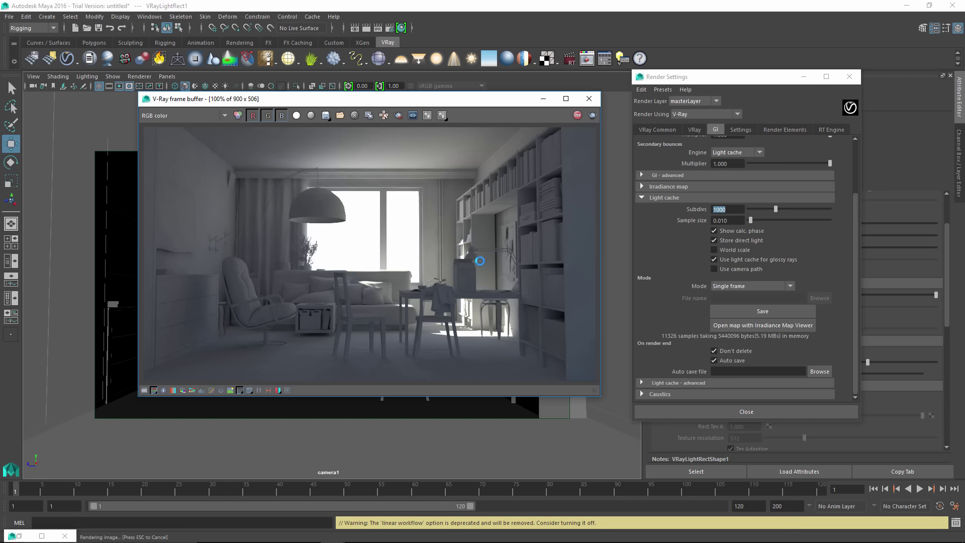
{"action": "mouse_move", "coordinate": [410, 98]}
{"action": "left_mouse_down"}
{"action": "mouse_move", "coordinate": [445, 102]}
{"action": "mouse_move", "coordinate": [396, 100]}
{"action": "left_mouse_up"}
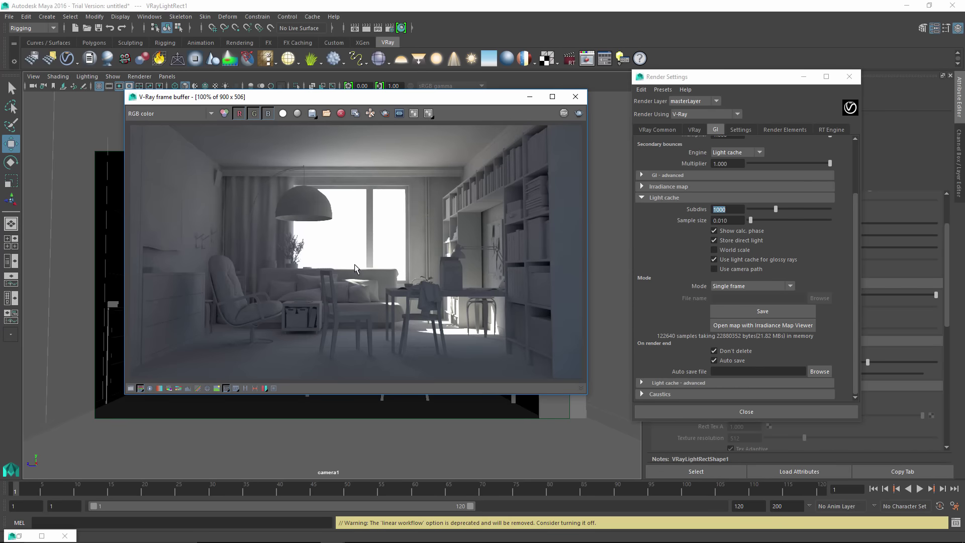
{"action": "left_click", "coordinate": [130, 388]}
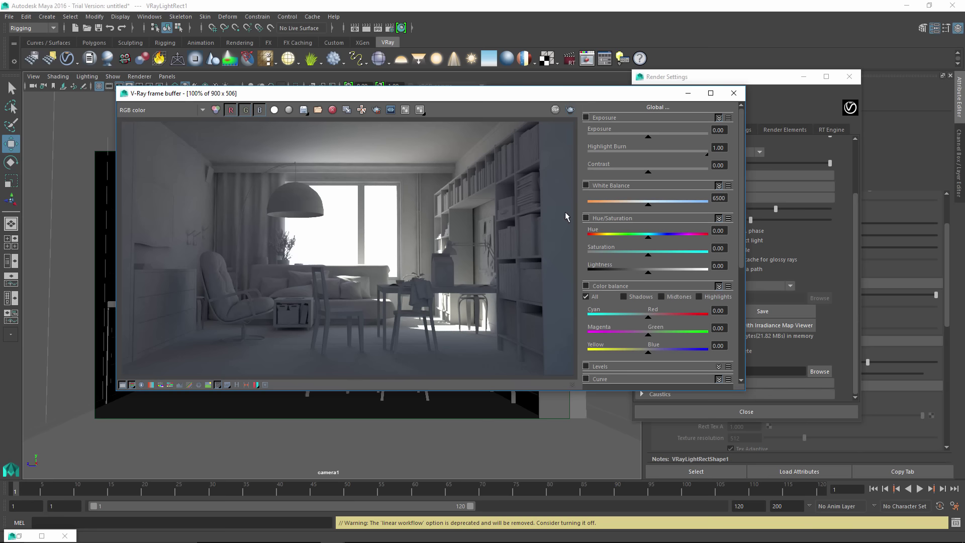
{"action": "left_click_drag", "start_coordinate": [648, 136], "coordinate": [647, 147]}
{"action": "left_click", "coordinate": [586, 185]}
{"action": "mouse_move", "coordinate": [648, 205]}
{"action": "left_mouse_down"}
{"action": "mouse_move", "coordinate": [627, 210]}
{"action": "mouse_move", "coordinate": [669, 212]}
{"action": "mouse_move", "coordinate": [634, 216]}
{"action": "mouse_move", "coordinate": [648, 215]}
{"action": "left_mouse_up"}
{"action": "left_click", "coordinate": [585, 185]}
{"action": "scroll", "coordinate": [653, 242], "scroll_direction": "down", "scroll_amount": 2}
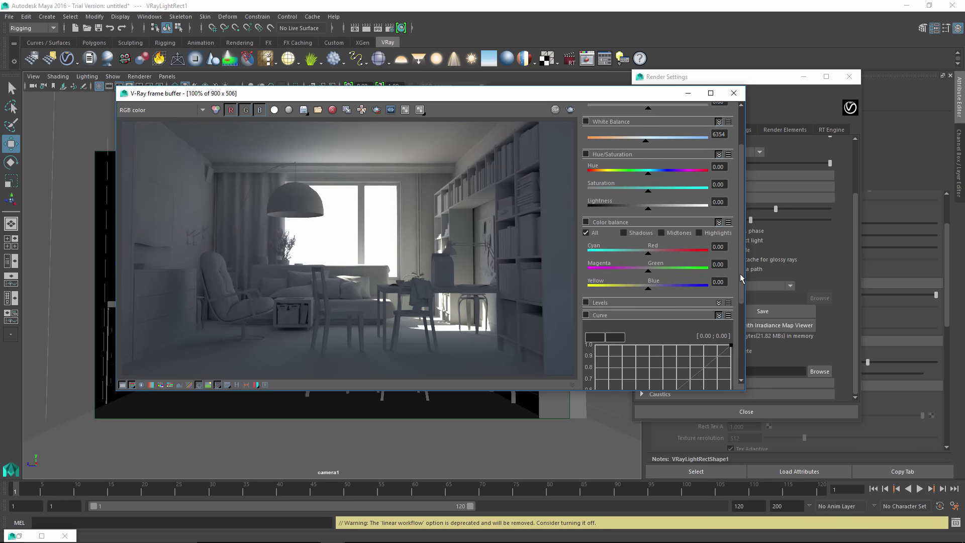
{"action": "scroll", "coordinate": [628, 242], "scroll_direction": "down", "scroll_amount": 2}
{"action": "scroll", "coordinate": [623, 244], "scroll_direction": "down", "scroll_amount": 1}
{"action": "left_click", "coordinate": [586, 192]}
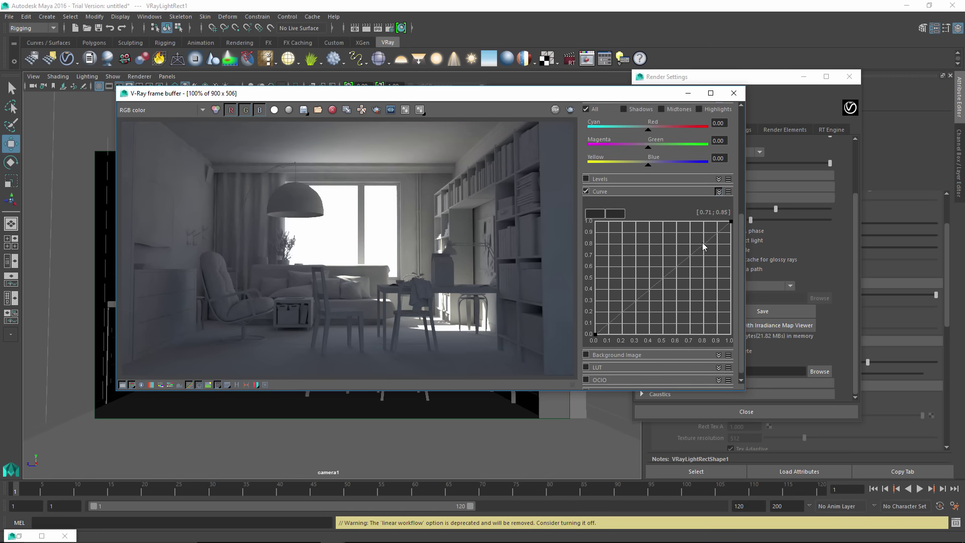
{"action": "left_click", "coordinate": [633, 302]}
{"action": "left_click", "coordinate": [602, 330]}
{"action": "mouse_move", "coordinate": [633, 302]}
{"action": "left_mouse_down"}
{"action": "mouse_move", "coordinate": [640, 315]}
{"action": "mouse_move", "coordinate": [638, 301]}
{"action": "left_mouse_up"}
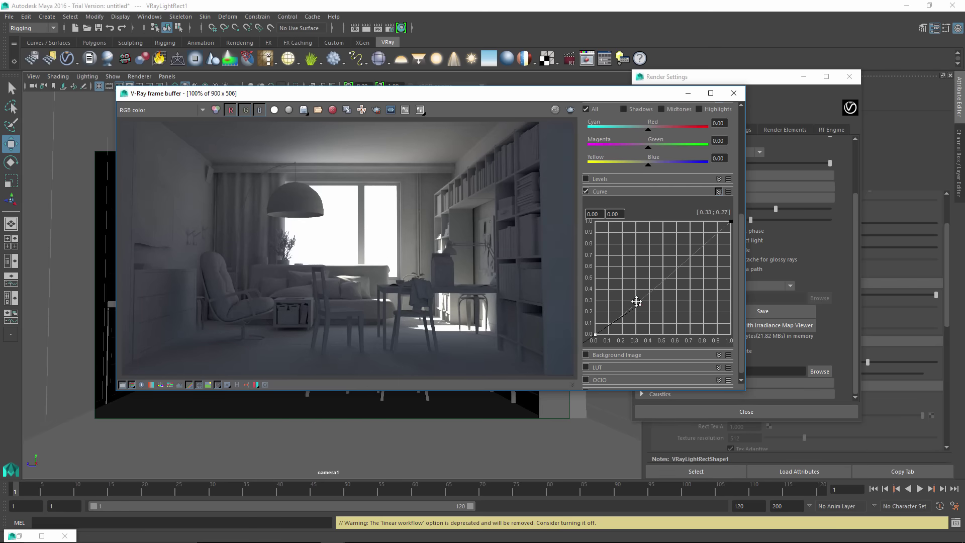
{"action": "left_click", "coordinate": [586, 192]}
{"action": "mouse_move", "coordinate": [573, 97]}
{"action": "left_mouse_down"}
{"action": "mouse_move", "coordinate": [466, 98]}
{"action": "mouse_move", "coordinate": [505, 99]}
{"action": "left_mouse_up"}
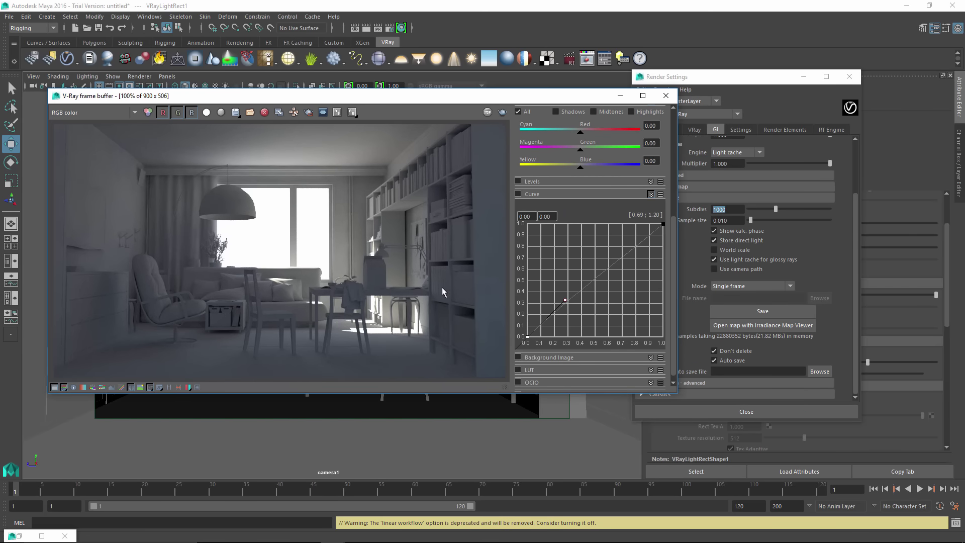
{"action": "left_click", "coordinate": [54, 387]}
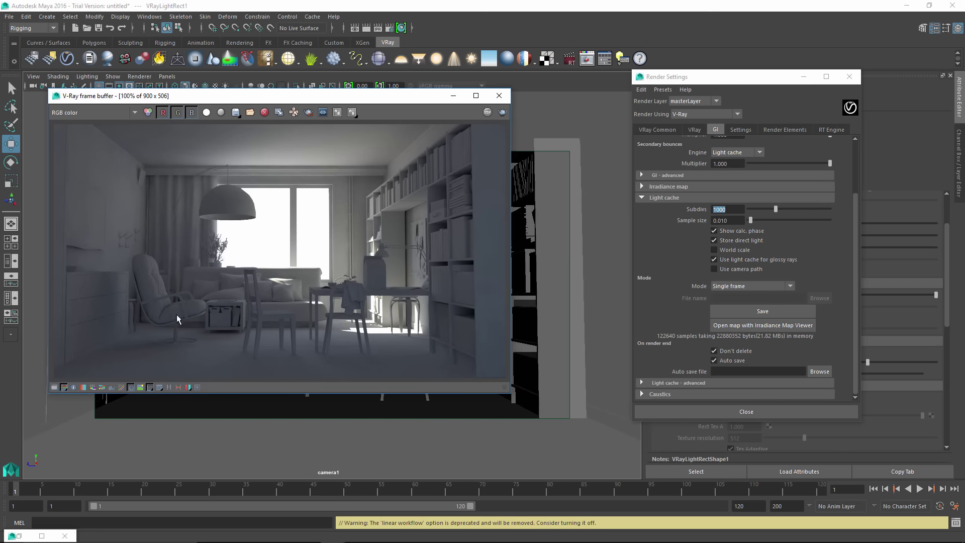
{"action": "left_click_drag", "start_coordinate": [358, 95], "coordinate": [424, 103]}
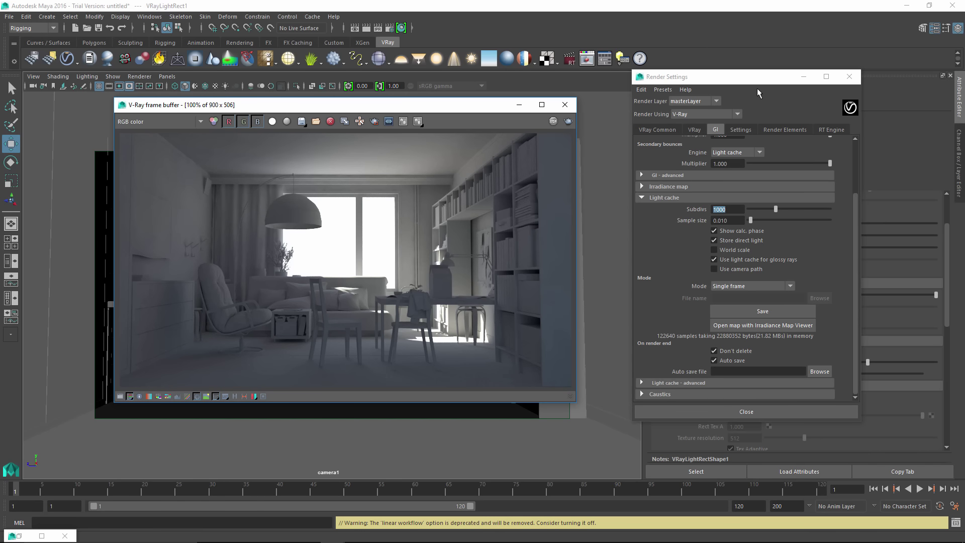
Set the primary GI bounces engine to Brute force, keeping light cache secondary
{"action": "left_click_drag", "start_coordinate": [755, 77], "coordinate": [776, 81]}
{"action": "left_click_drag", "start_coordinate": [879, 240], "coordinate": [880, 209]}
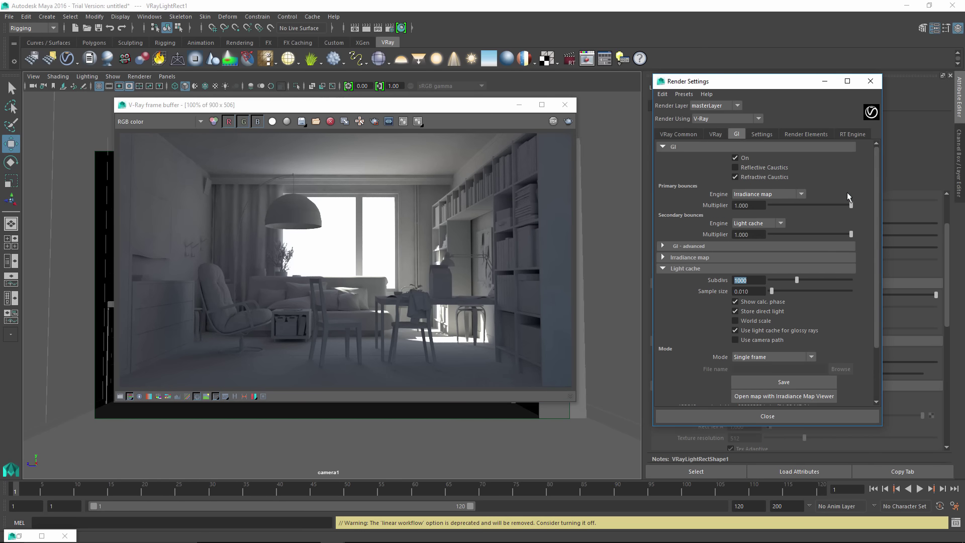
{"action": "left_click", "coordinate": [761, 194]}
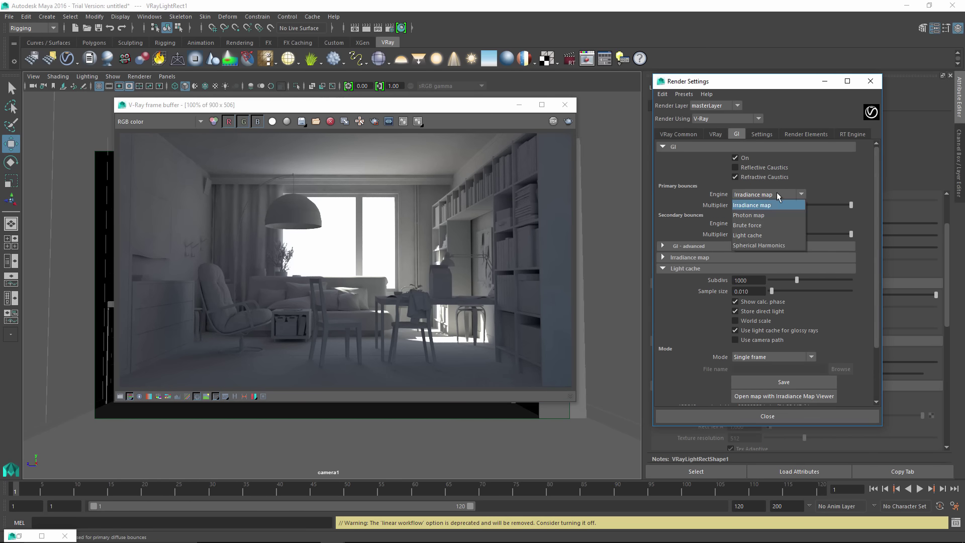
{"action": "left_click", "coordinate": [760, 227]}
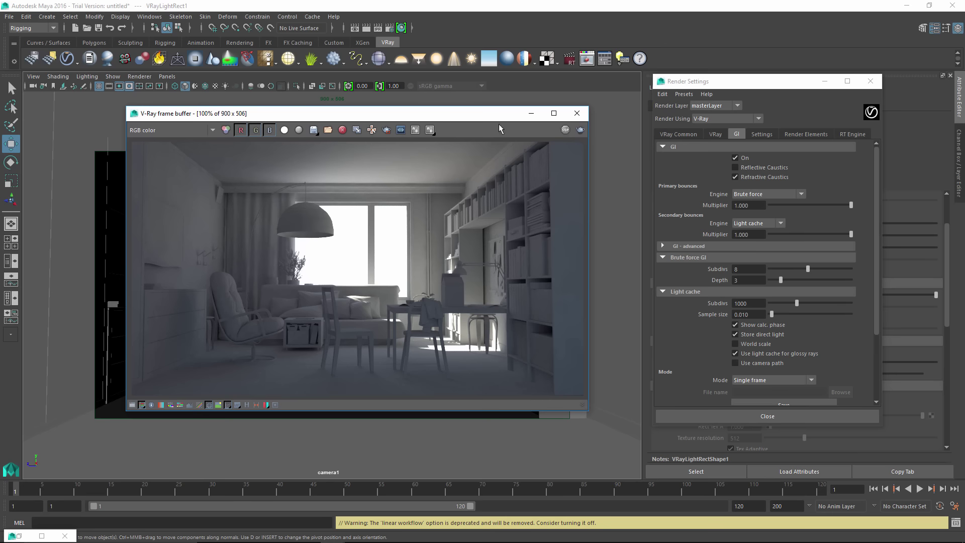
Render the living room in the VFB using Brute force primary bounces
{"action": "left_click", "coordinate": [581, 131]}
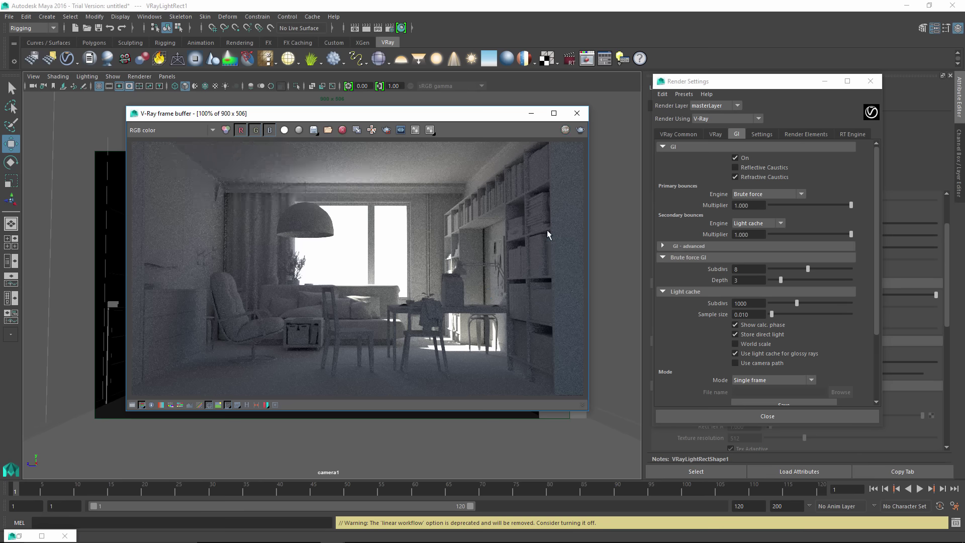
{"action": "left_click_drag", "start_coordinate": [431, 118], "coordinate": [450, 112]}
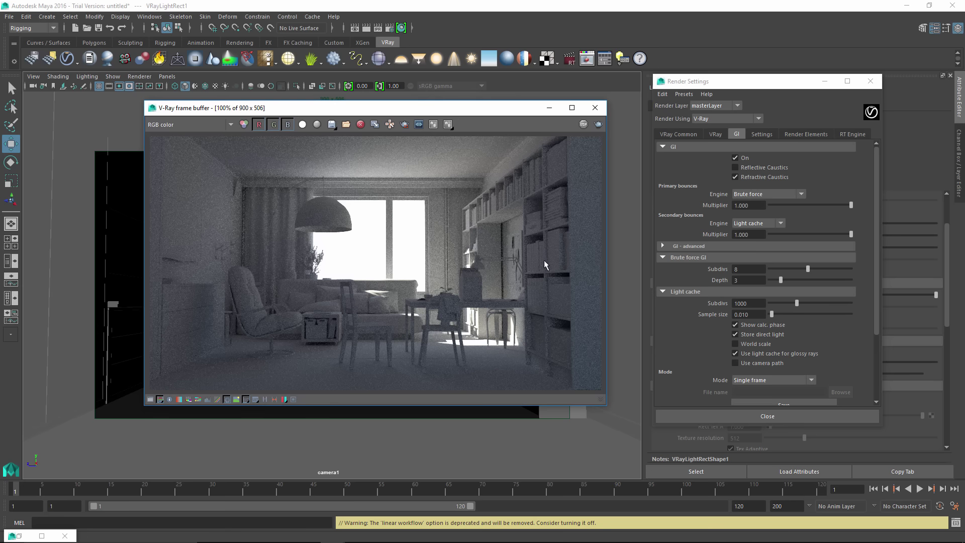
Set brute force subdivs to 32, re-render, and show the render-time stamp under the image
{"action": "left_click", "coordinate": [725, 287]}
{"action": "type", "text": "32"}
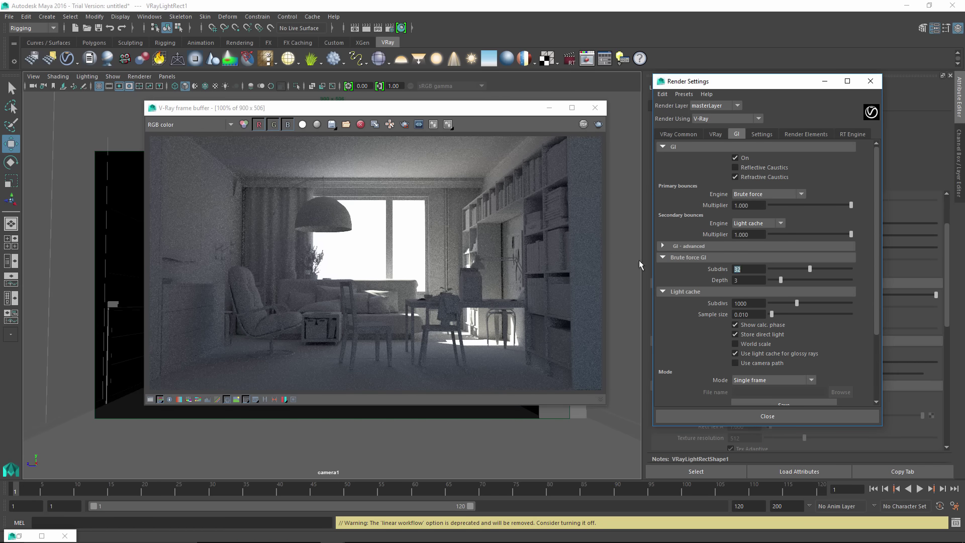
{"action": "left_click_drag", "start_coordinate": [428, 111], "coordinate": [414, 111]}
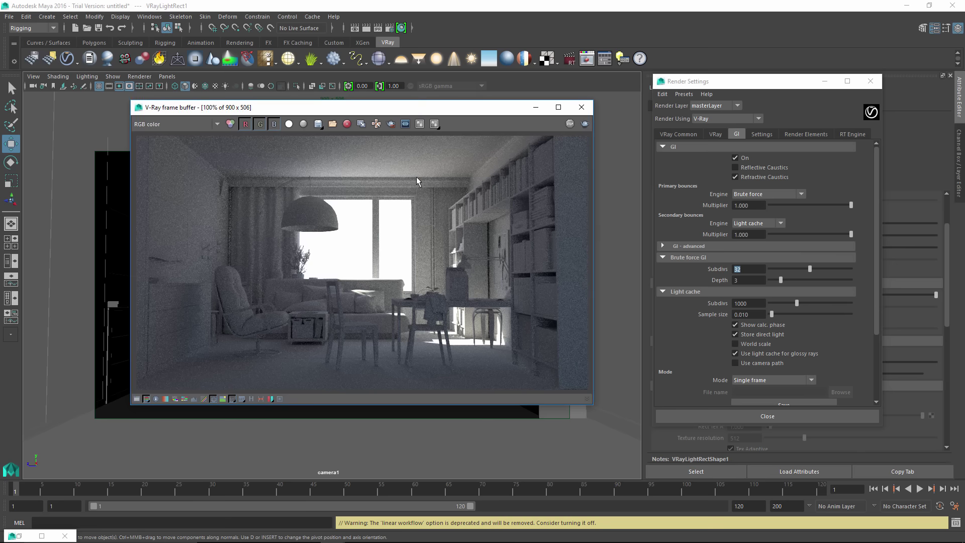
{"action": "left_click", "coordinate": [585, 126]}
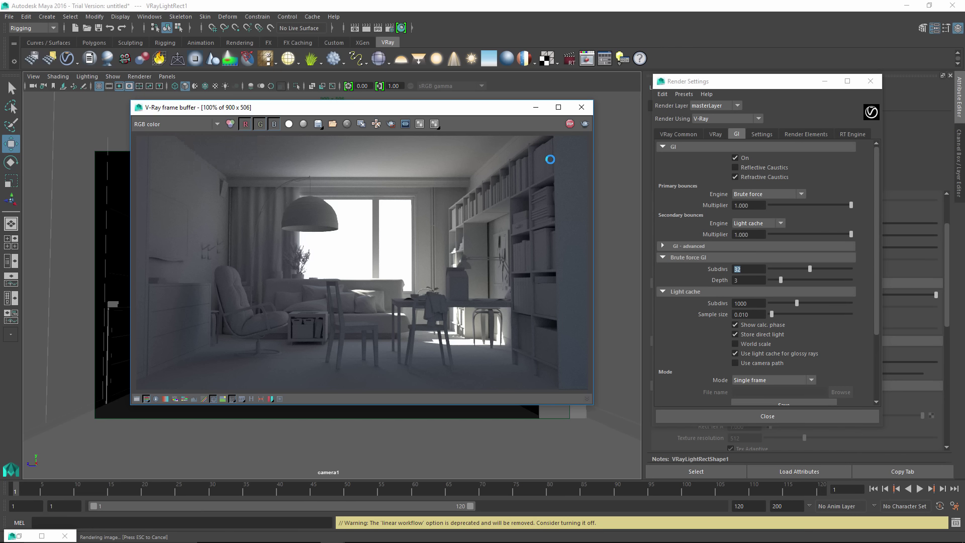
{"action": "left_click", "coordinate": [417, 125]}
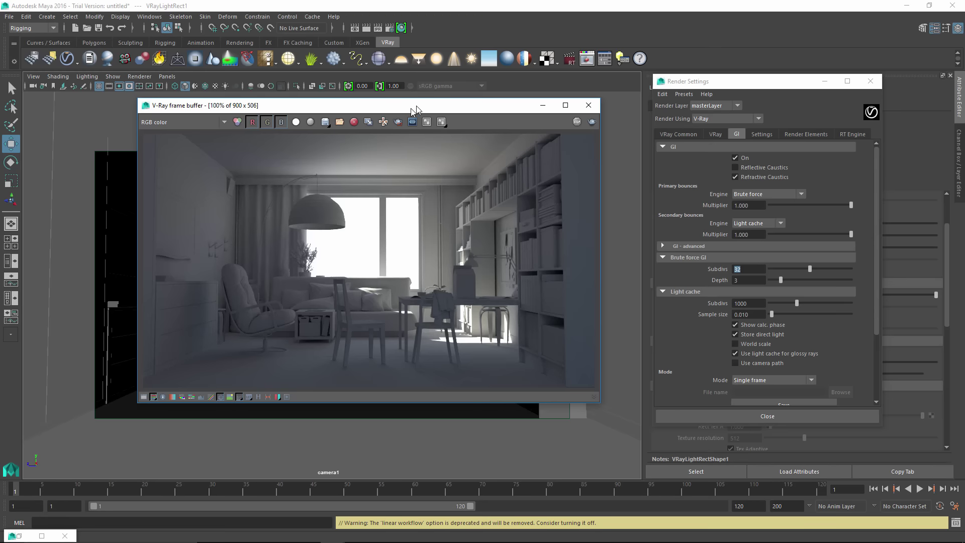
{"action": "left_click", "coordinate": [563, 401]}
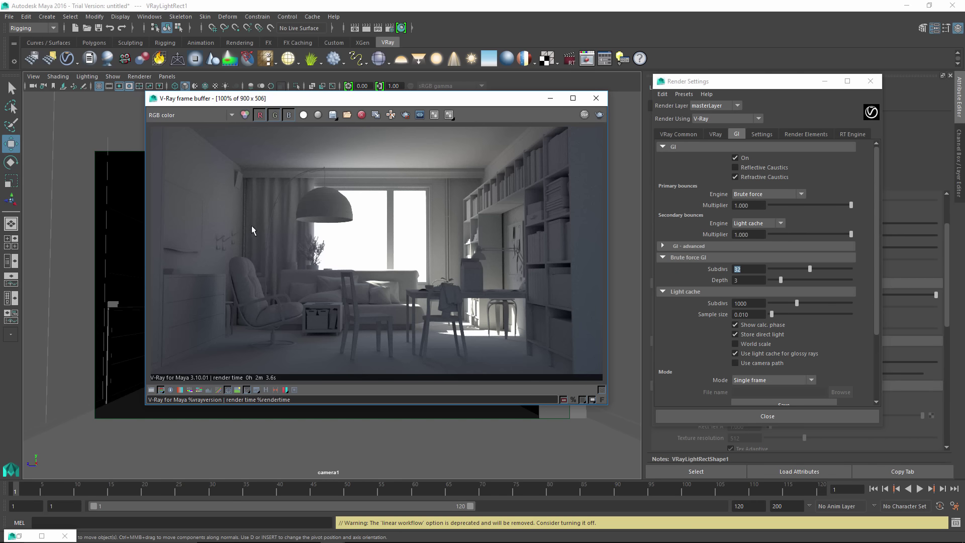
Zoom in to inspect noise, set brute force GI subdivs to 64, then reset the view to 100%
{"action": "scroll", "coordinate": [509, 264], "scroll_direction": "up", "scroll_amount": 2}
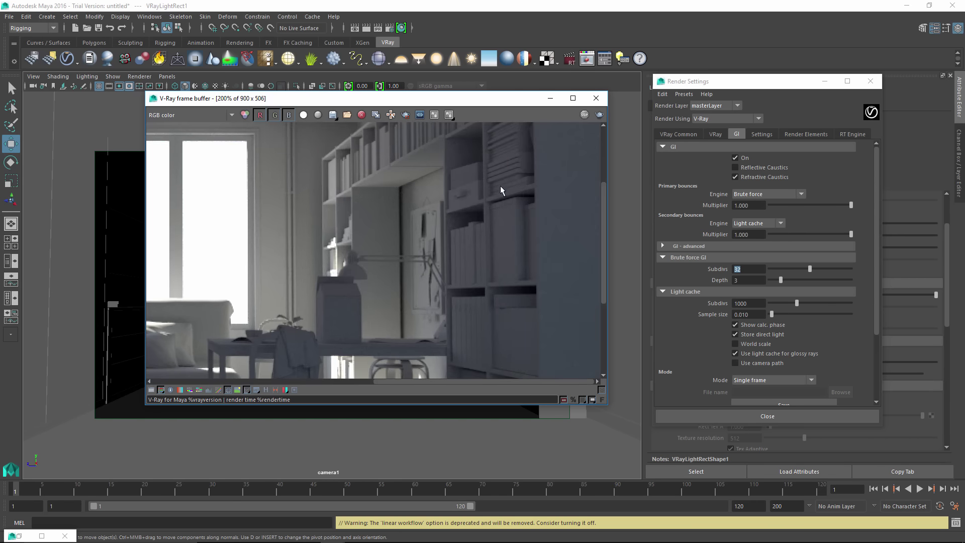
{"action": "left_click", "coordinate": [748, 274]}
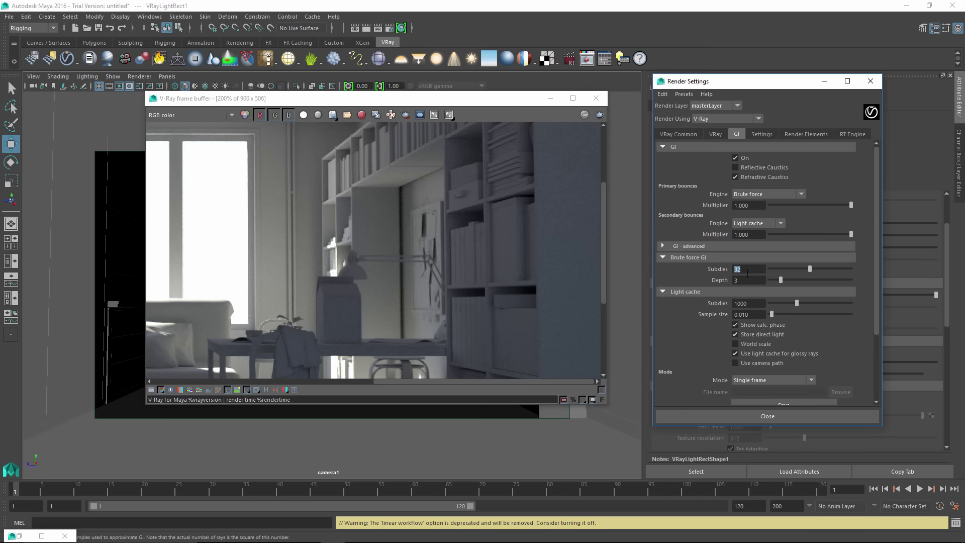
{"action": "type", "text": "64"}
{"action": "key", "text": "Return"}
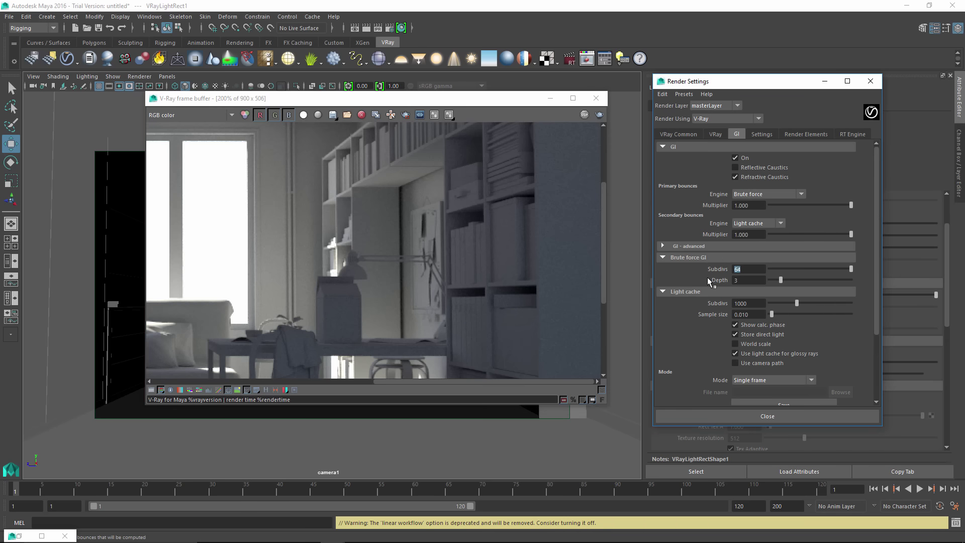
{"action": "double_click", "coordinate": [407, 274]}
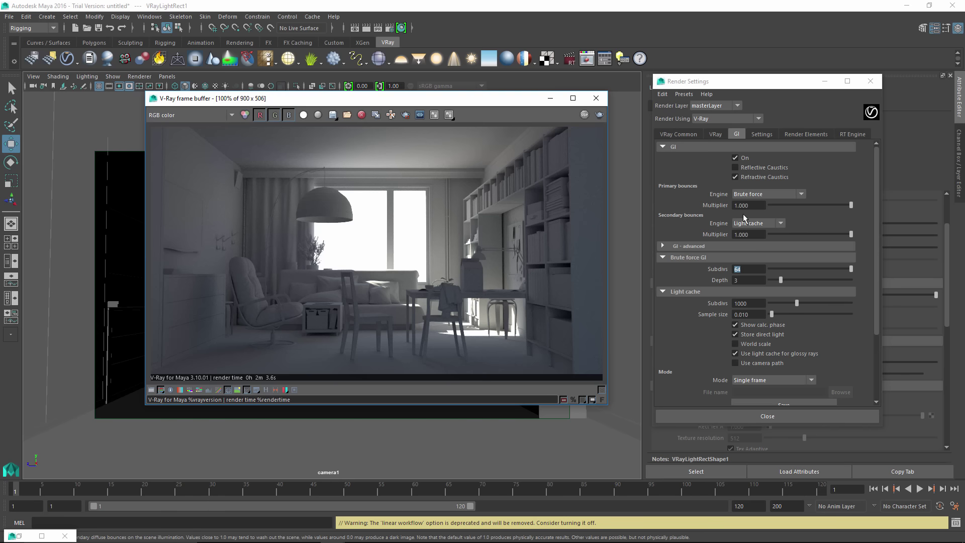
Close Render Settings to show VRayLightRectShape1's attributes beside the render
{"action": "left_click_drag", "start_coordinate": [417, 101], "coordinate": [396, 105]}
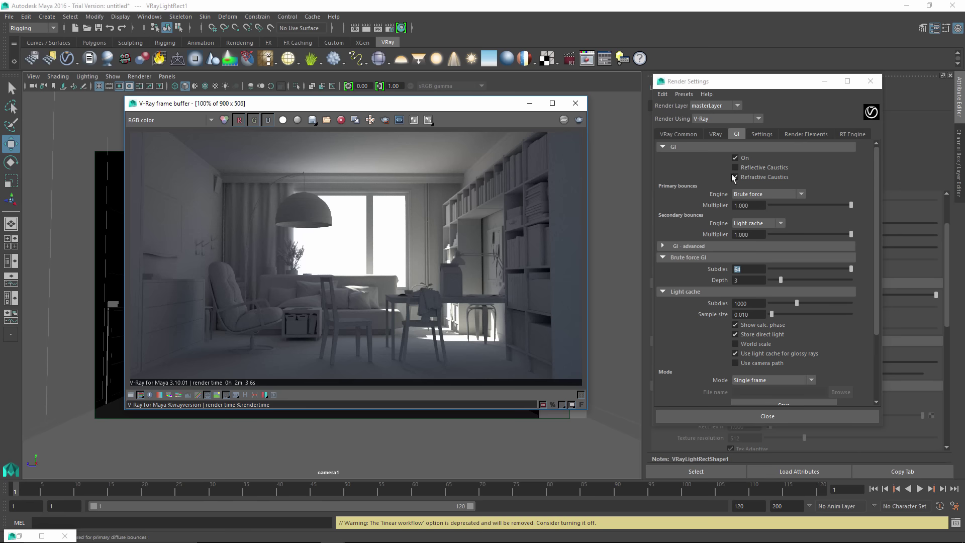
{"action": "left_click", "coordinate": [870, 81]}
{"action": "left_click_drag", "start_coordinate": [410, 110], "coordinate": [447, 104]}
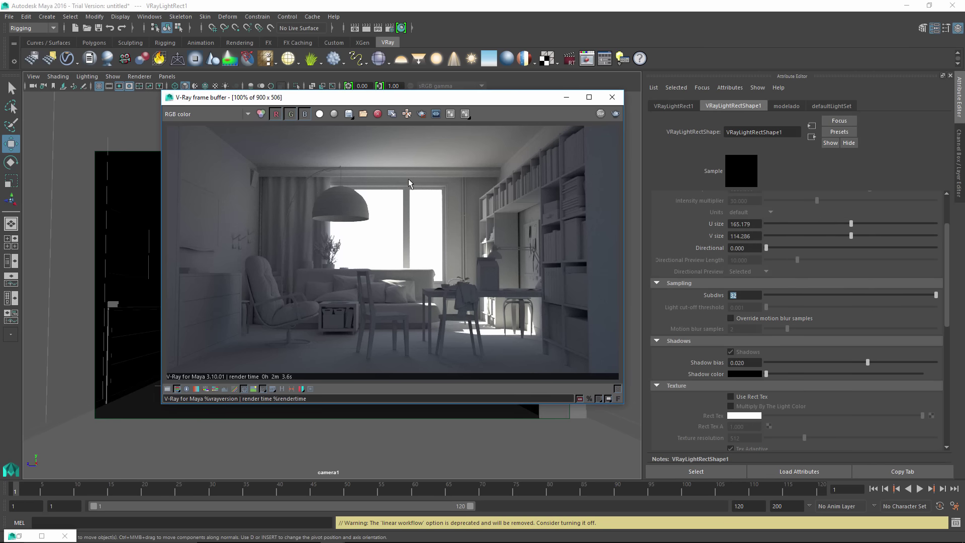